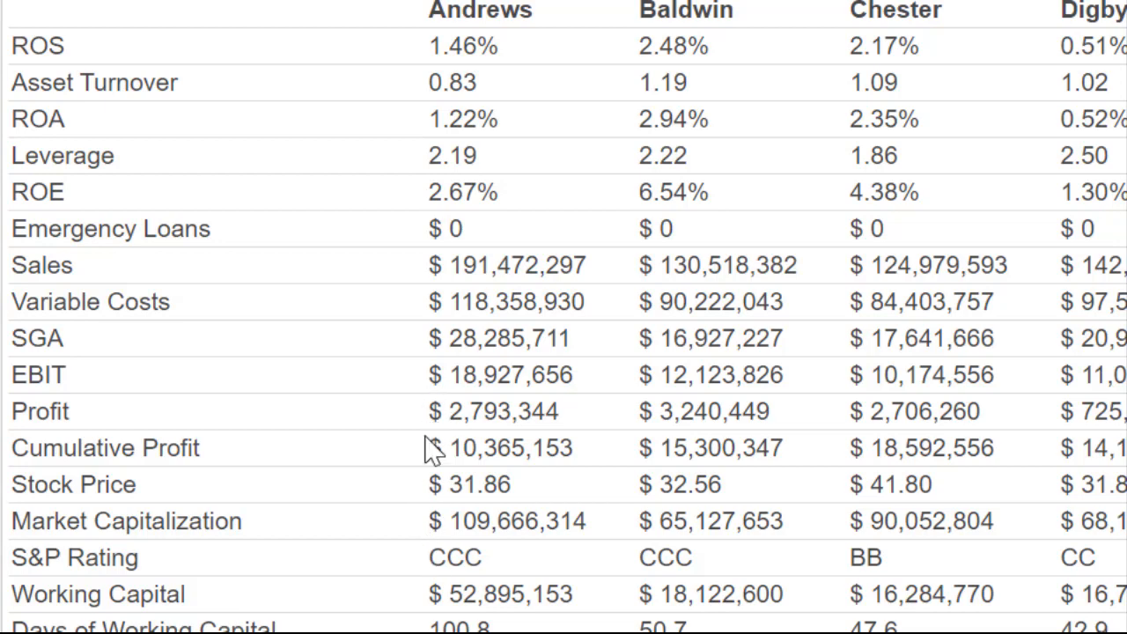
Review the profit and cumulative profit figures for Andrews in the company results table
{"action": "left_click_drag", "start_coordinate": [429, 411], "coordinate": [560, 412]}
{"action": "left_click_drag", "start_coordinate": [428, 449], "coordinate": [544, 449]}
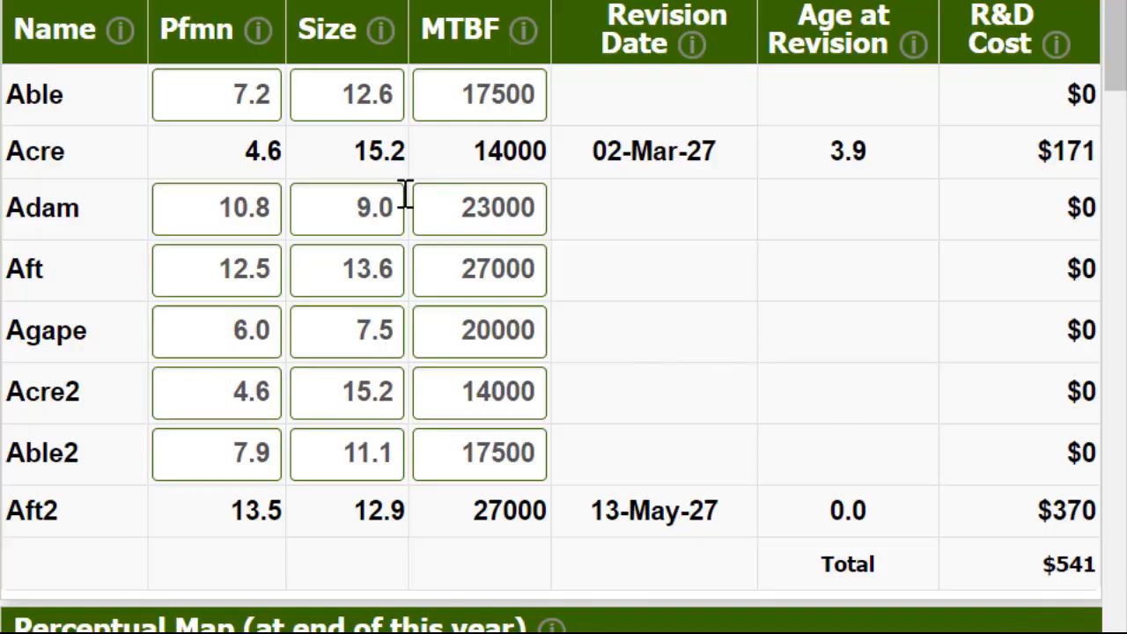
Set the Able product's R&D specifications to performance 7.9 and size 11.9
{"action": "double_click", "coordinate": [238, 94]}
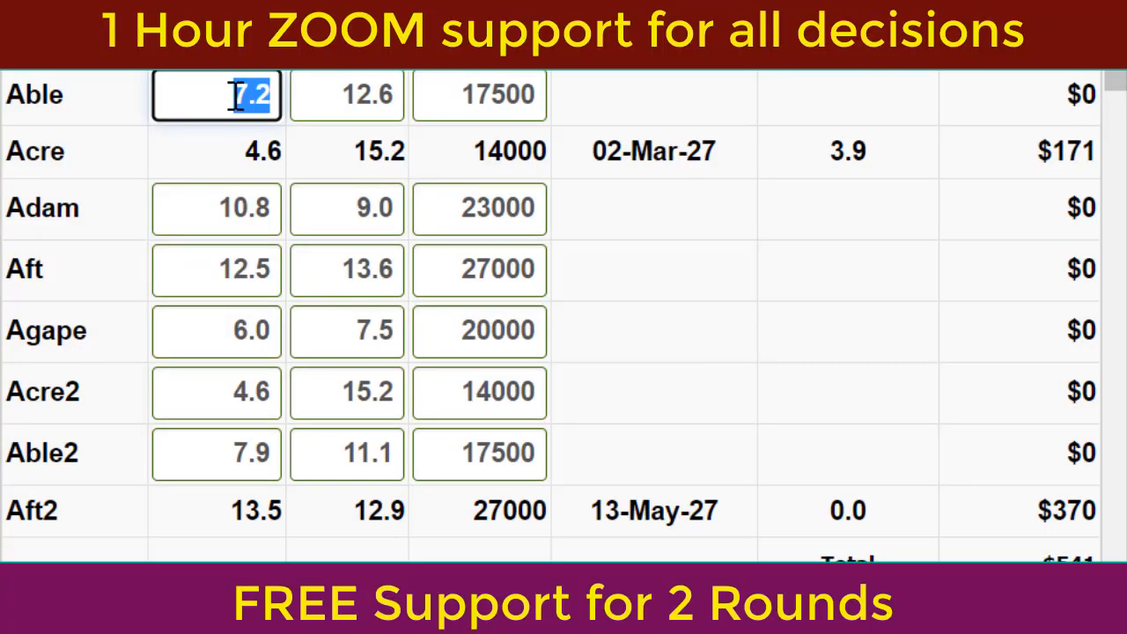
{"action": "type", "text": "7.9"}
{"action": "key", "text": "Tab"}
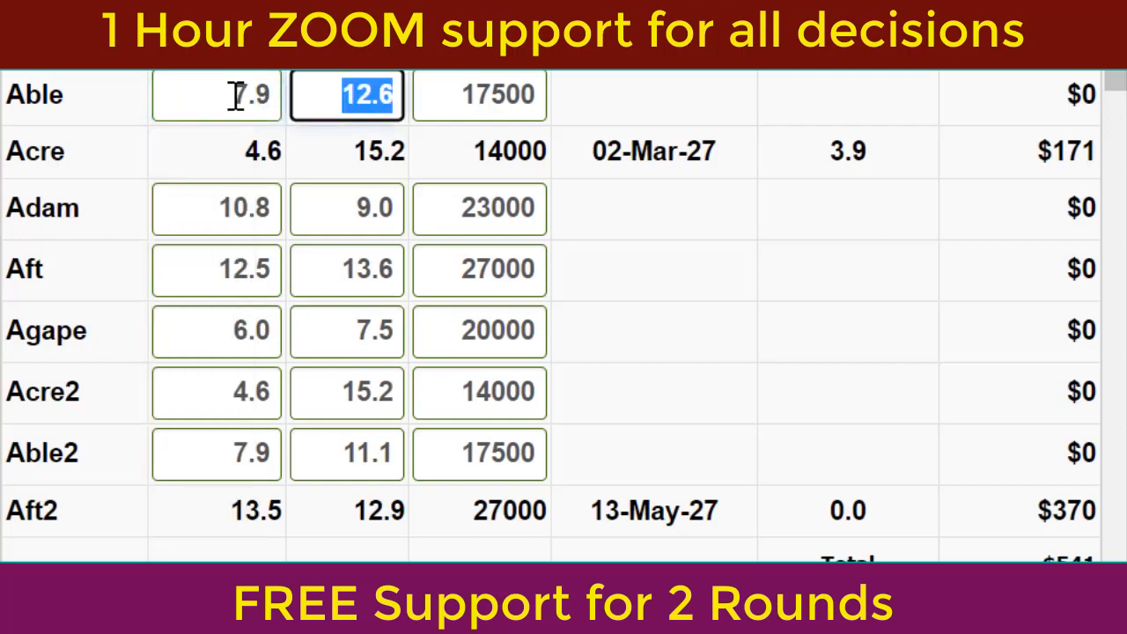
{"action": "type", "text": "11.9"}
{"action": "key", "text": "Tab"}
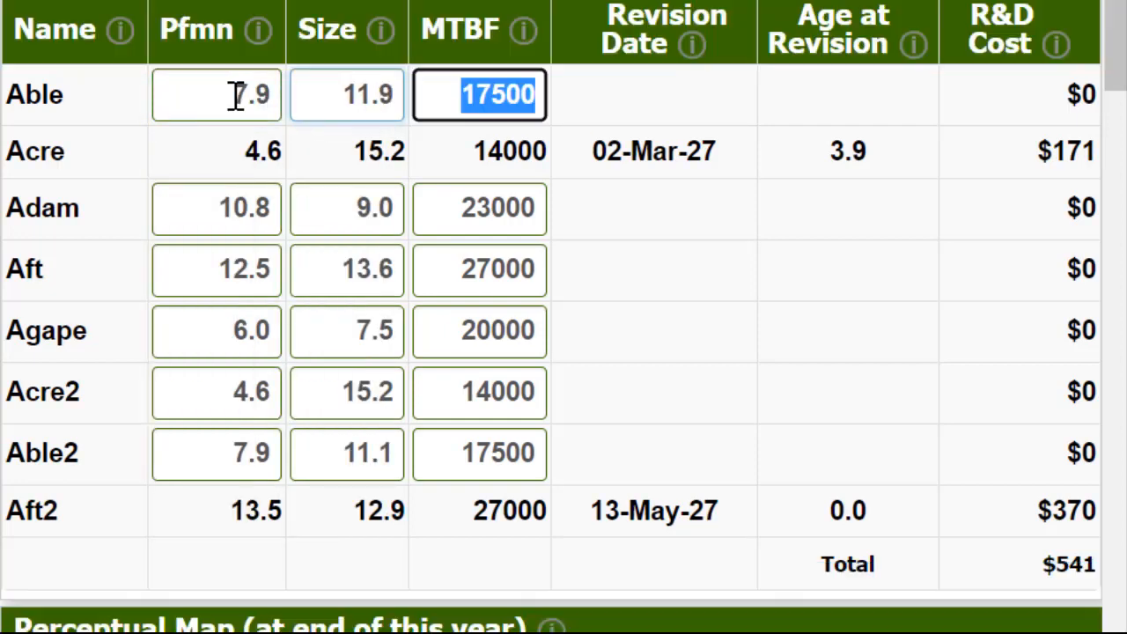
{"action": "key", "text": "Tab"}
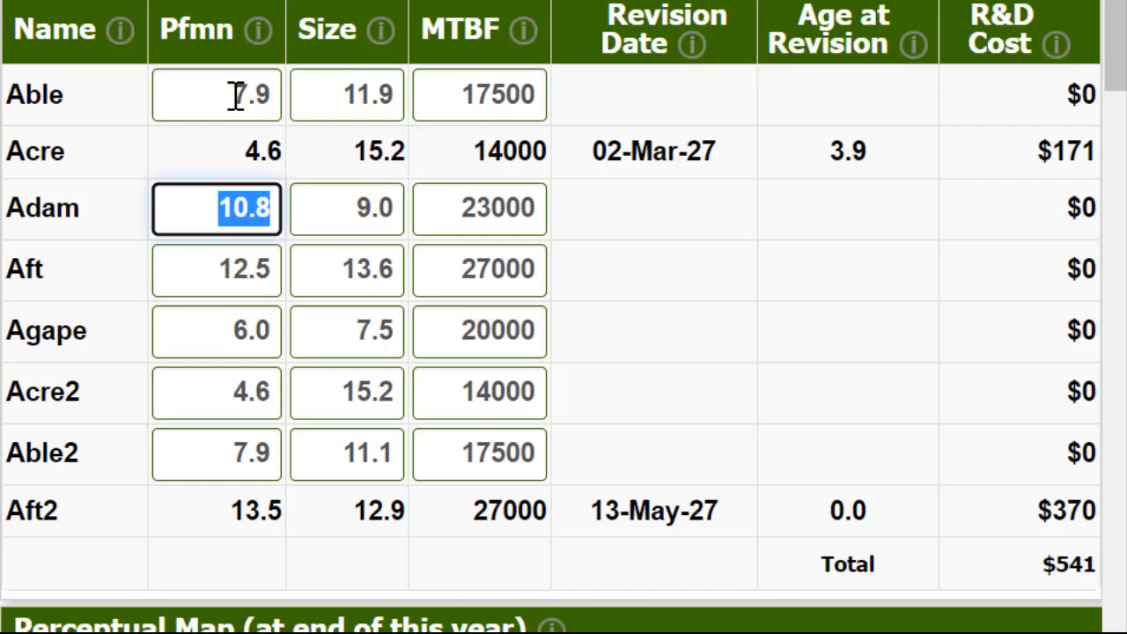
Set the Adam product's R&D specifications to performance 11.7 and size 8.1
{"action": "type", "text": "11.8"}
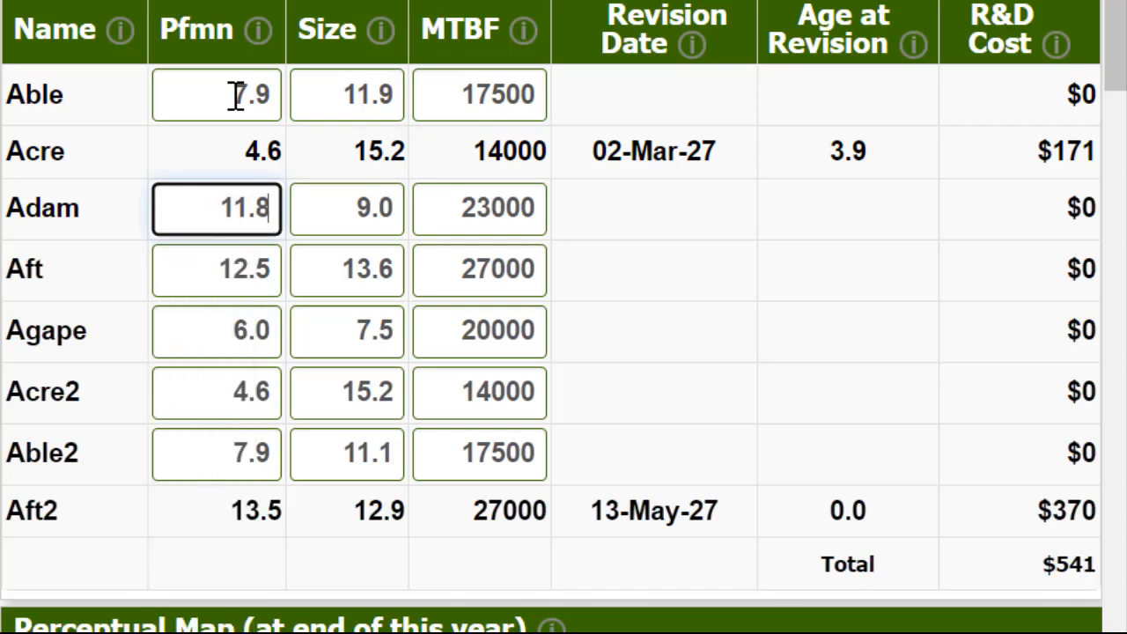
{"action": "key", "text": "BackSpace"}
{"action": "type", "text": "7"}
{"action": "key", "text": "Tab"}
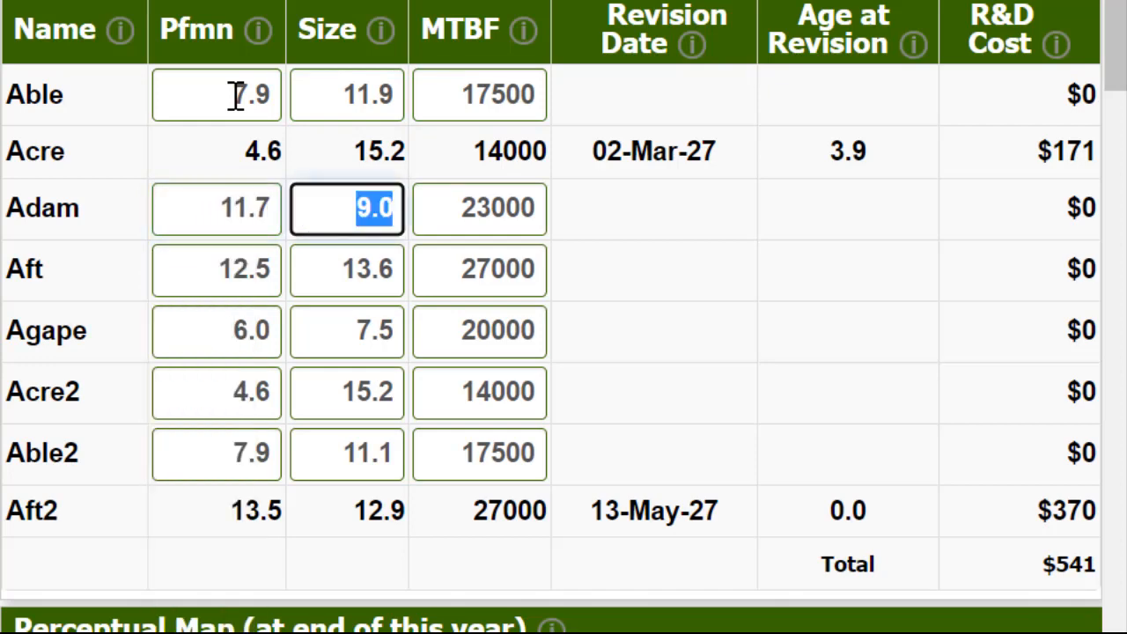
{"action": "type", "text": "8.1"}
{"action": "key", "text": "Tab"}
{"action": "key", "text": "Tab"}
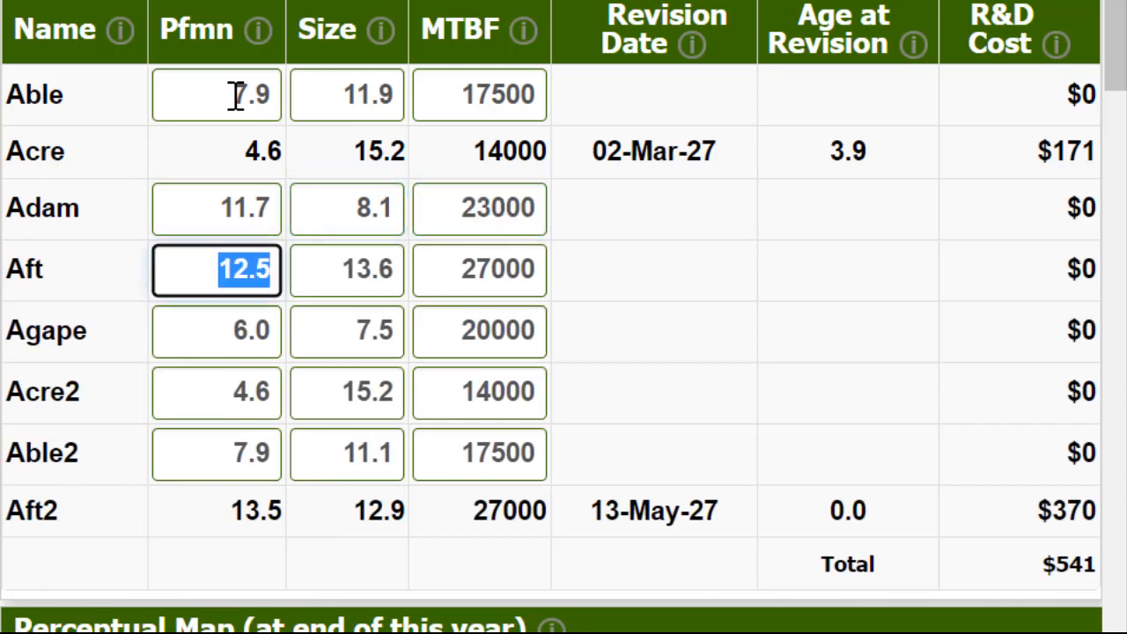
Set the Aft product's R&D specifications to performance 13.5 and size 12.9
{"action": "type", "text": "13.5"}
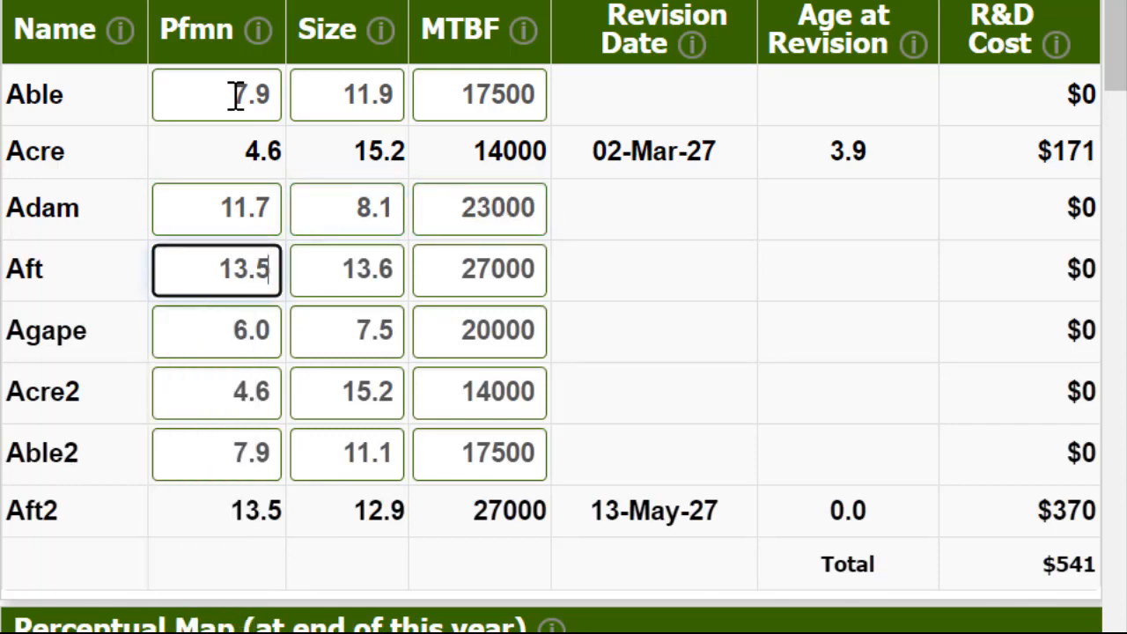
{"action": "key", "text": "Tab"}
{"action": "type", "text": "12."}
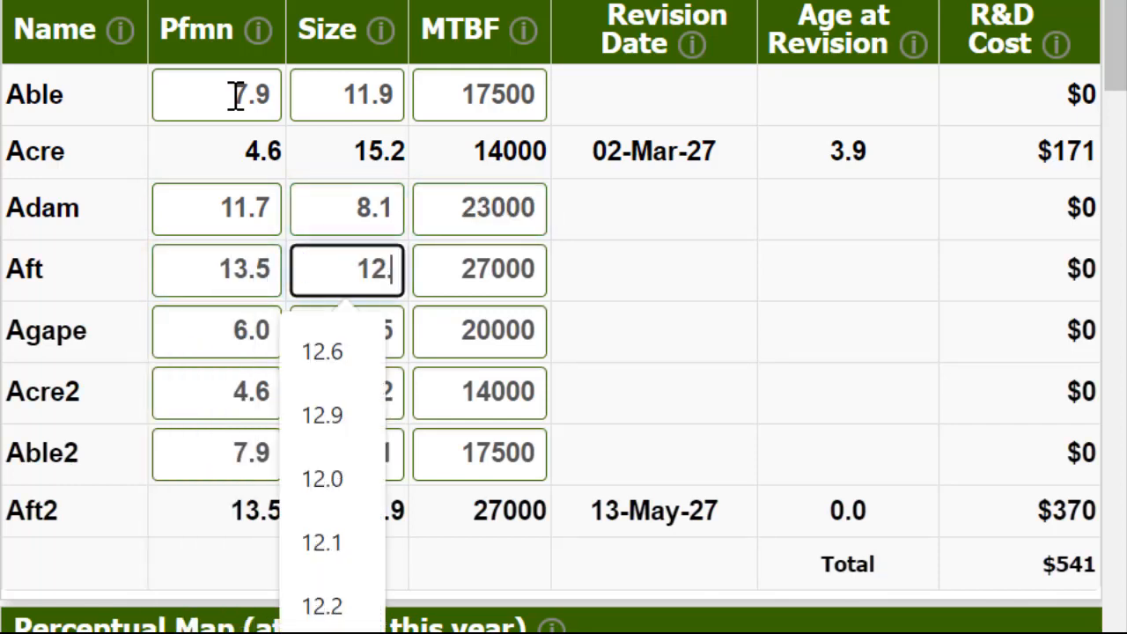
{"action": "type", "text": "9"}
{"action": "key", "text": "Tab"}
{"action": "key", "text": "Tab"}
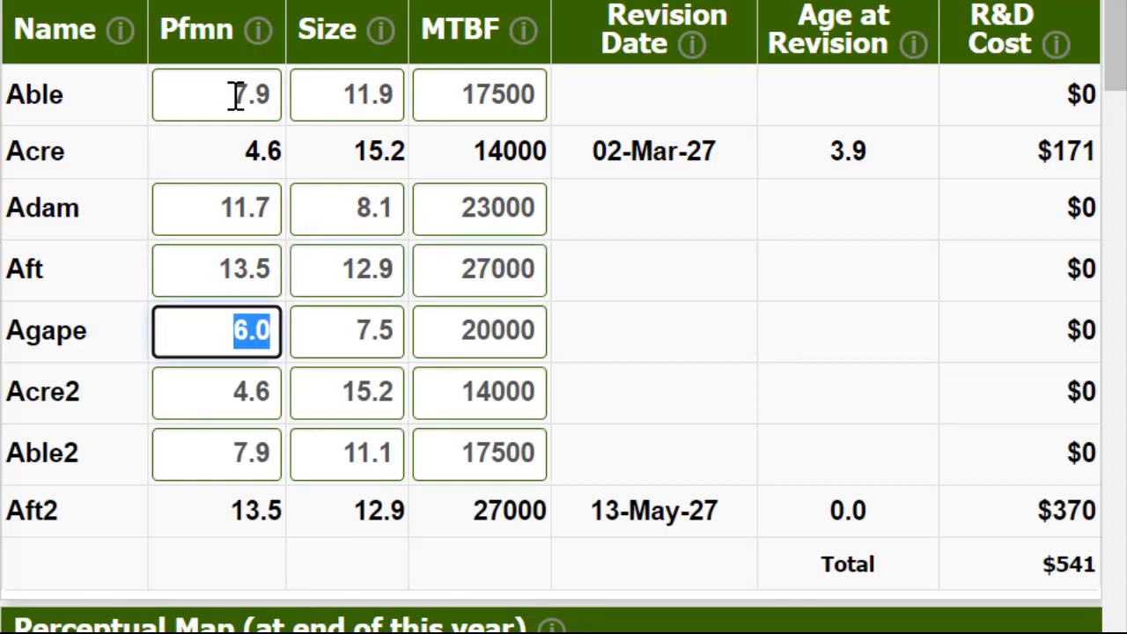
Set the Agape product's R&D specifications to performance 6.9 and size 6.3, and apply the entries
{"action": "type", "text": "6.98"}
{"action": "key", "text": "BackSpace"}
{"action": "key", "text": "Tab"}
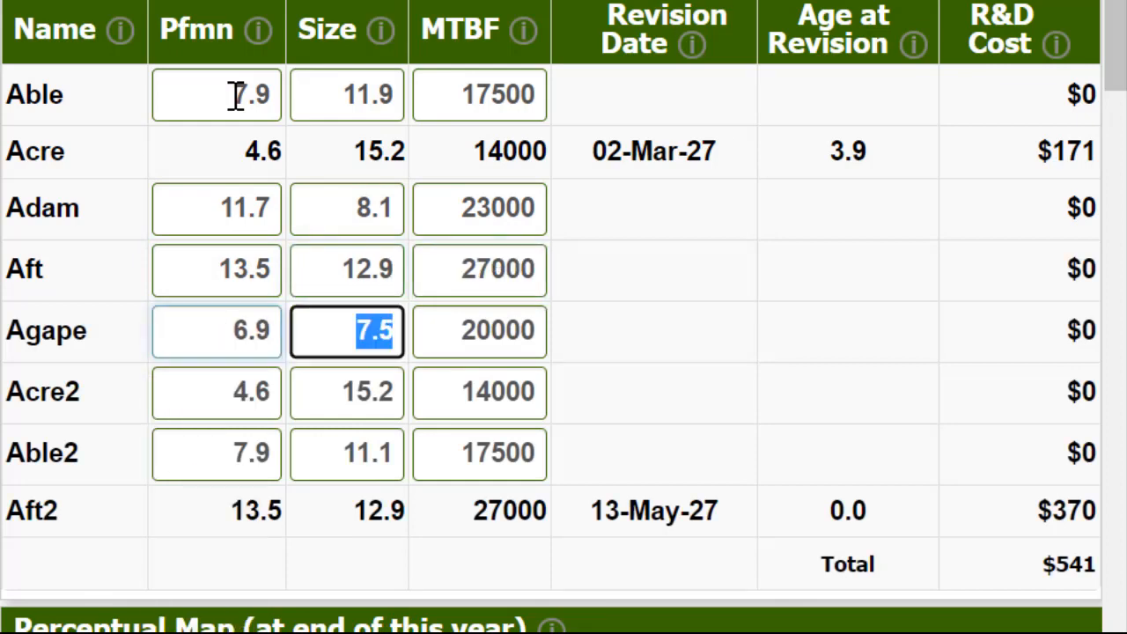
{"action": "type", "text": "6.3"}
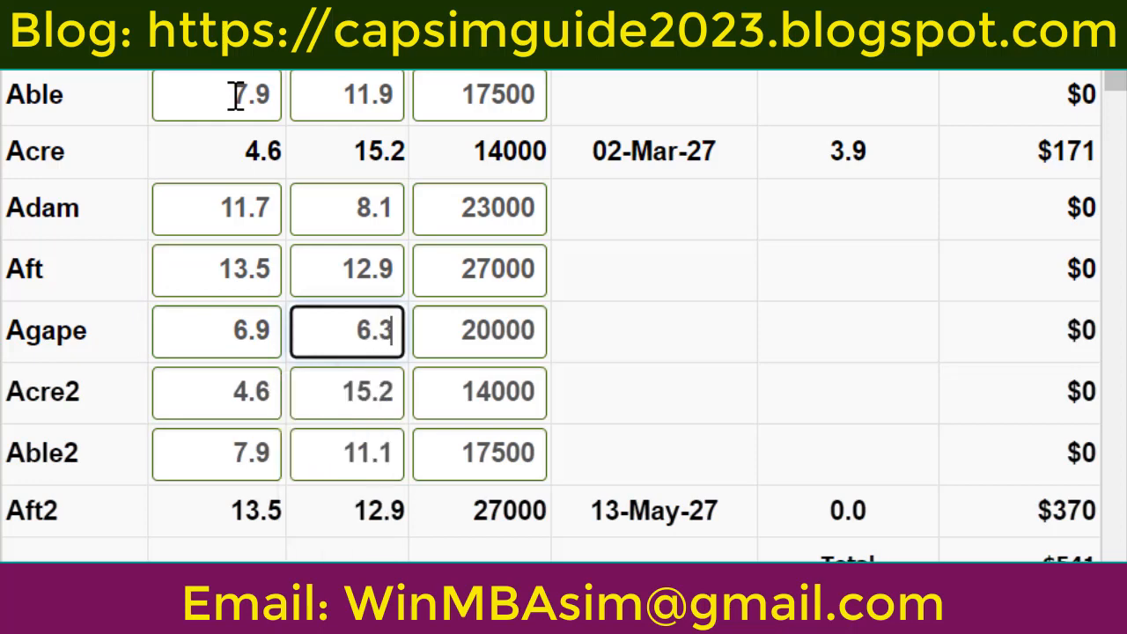
{"action": "key", "text": "Tab"}
{"action": "key", "text": "Tab"}
{"action": "key", "text": "Tab"}
{"action": "key", "text": "Tab"}
{"action": "key", "text": "Tab"}
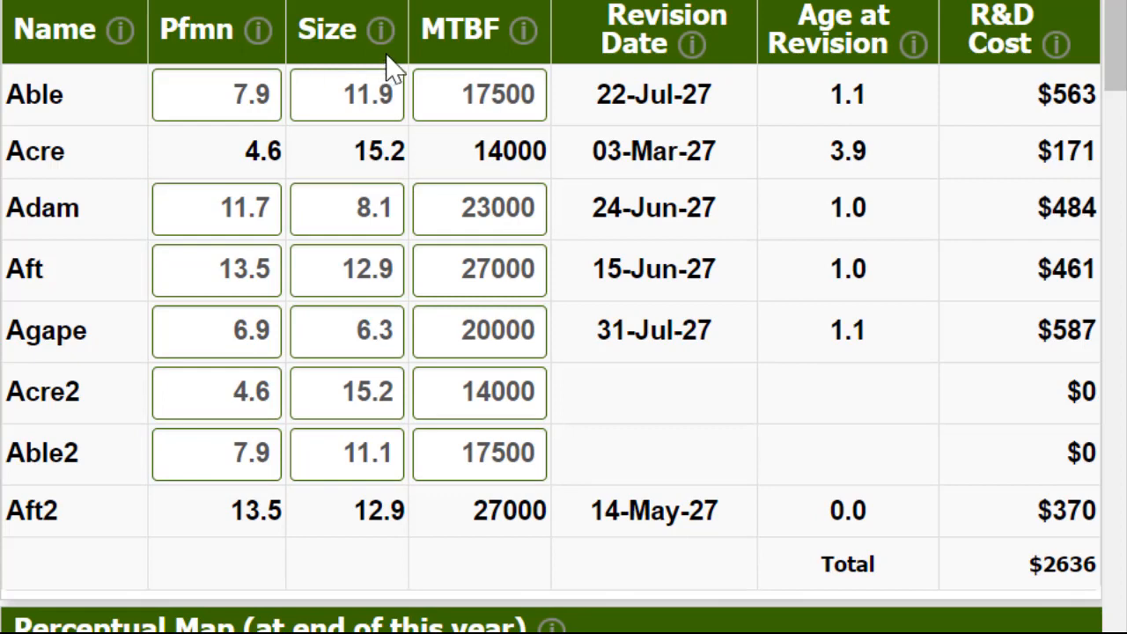
Check the specifications and revision dates of Acre and Adam in the R&D table
{"action": "left_click_drag", "start_coordinate": [273, 161], "coordinate": [290, 160]}
{"action": "left_click_drag", "start_coordinate": [623, 153], "coordinate": [684, 152]}
{"action": "left_click_drag", "start_coordinate": [207, 215], "coordinate": [321, 215]}
{"action": "left_click_drag", "start_coordinate": [607, 208], "coordinate": [686, 197]}
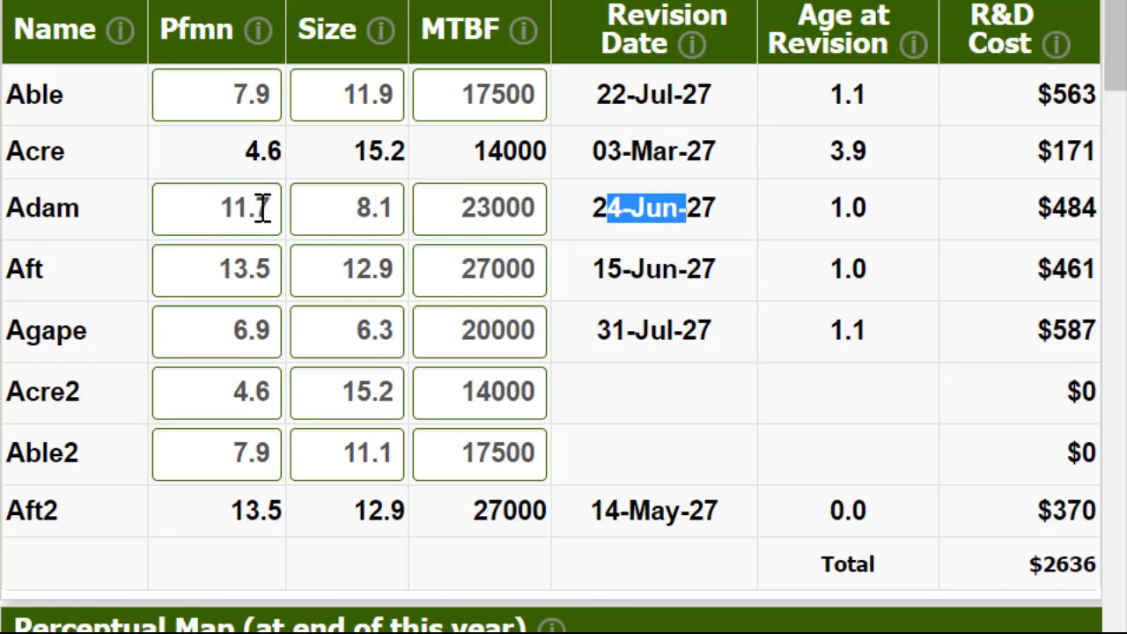
Change Adam's R&D specifications to performance 12.0 and size 7.8, and apply them
{"action": "left_click_drag", "start_coordinate": [261, 208], "coordinate": [296, 220]}
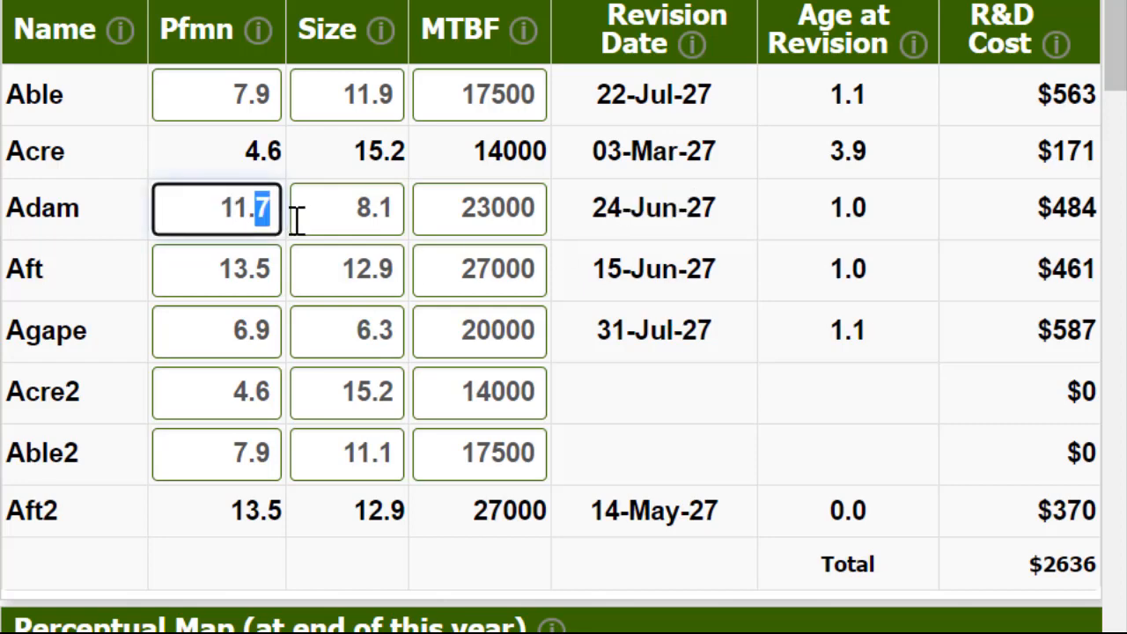
{"action": "type", "text": "12"}
{"action": "double_click", "coordinate": [249, 208]}
{"action": "type", "text": "12"}
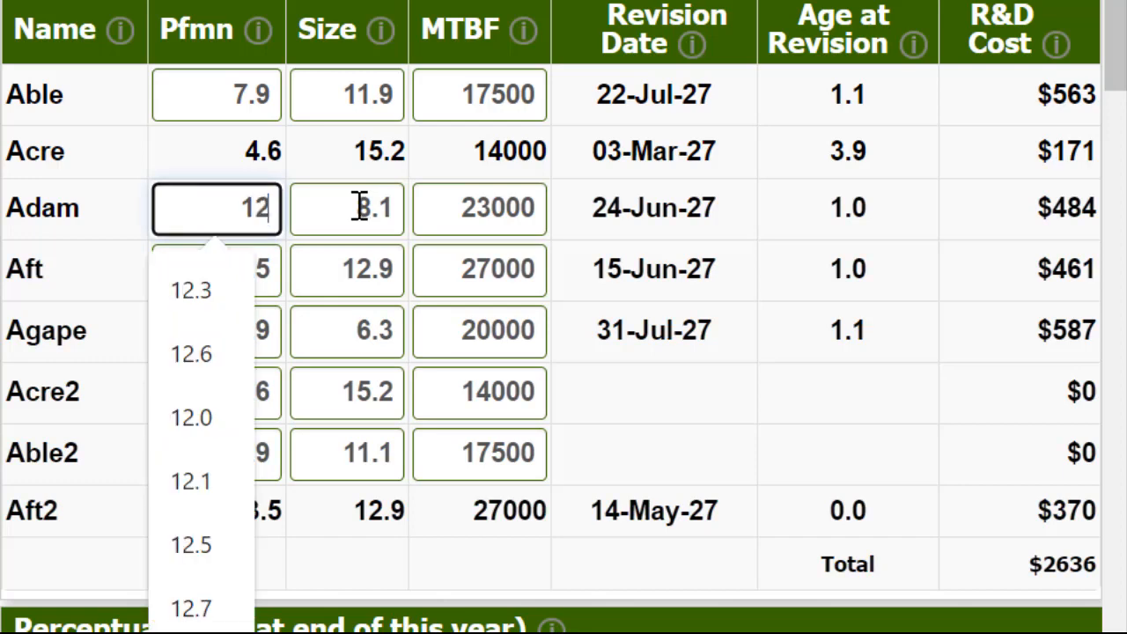
{"action": "left_click_drag", "start_coordinate": [345, 208], "coordinate": [398, 210]}
{"action": "type", "text": "7.8"}
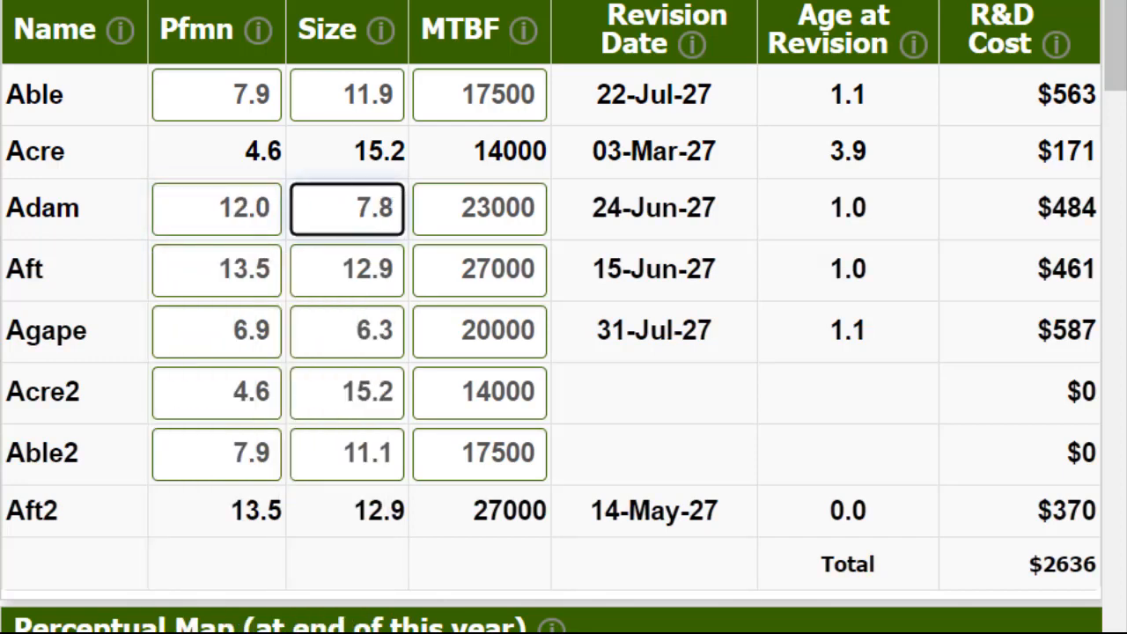
{"action": "key", "text": "Return"}
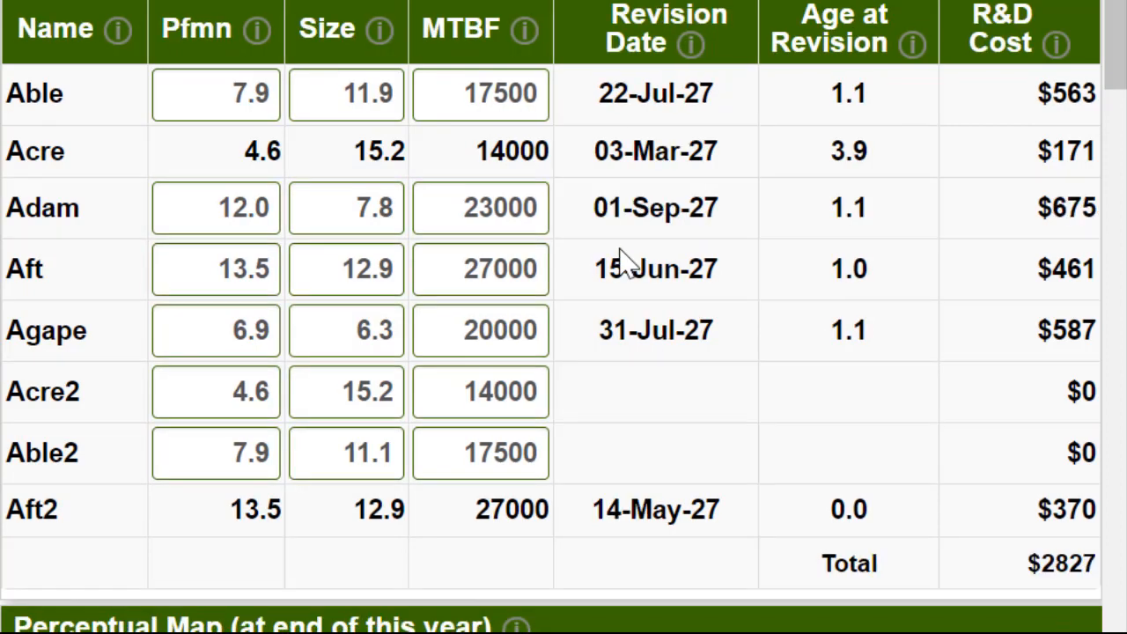
Check the revision dates of Adam, Aft, Agape and Aft2 in the R&D table
{"action": "left_click_drag", "start_coordinate": [622, 210], "coordinate": [704, 222]}
{"action": "left_click_drag", "start_coordinate": [621, 268], "coordinate": [666, 274]}
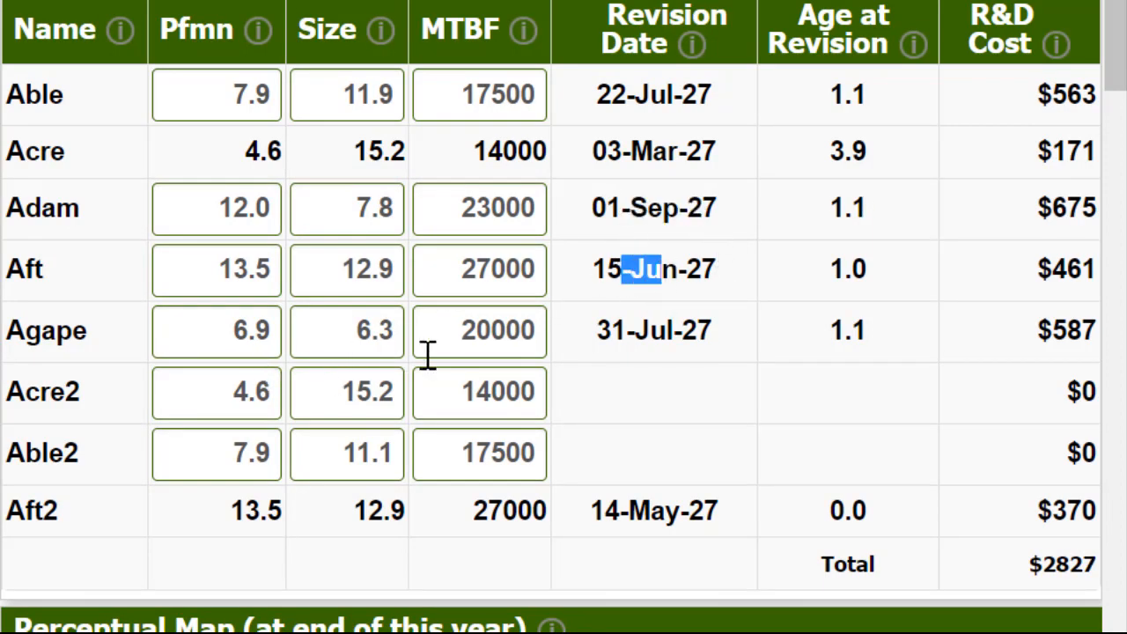
{"action": "left_click_drag", "start_coordinate": [626, 331], "coordinate": [682, 322]}
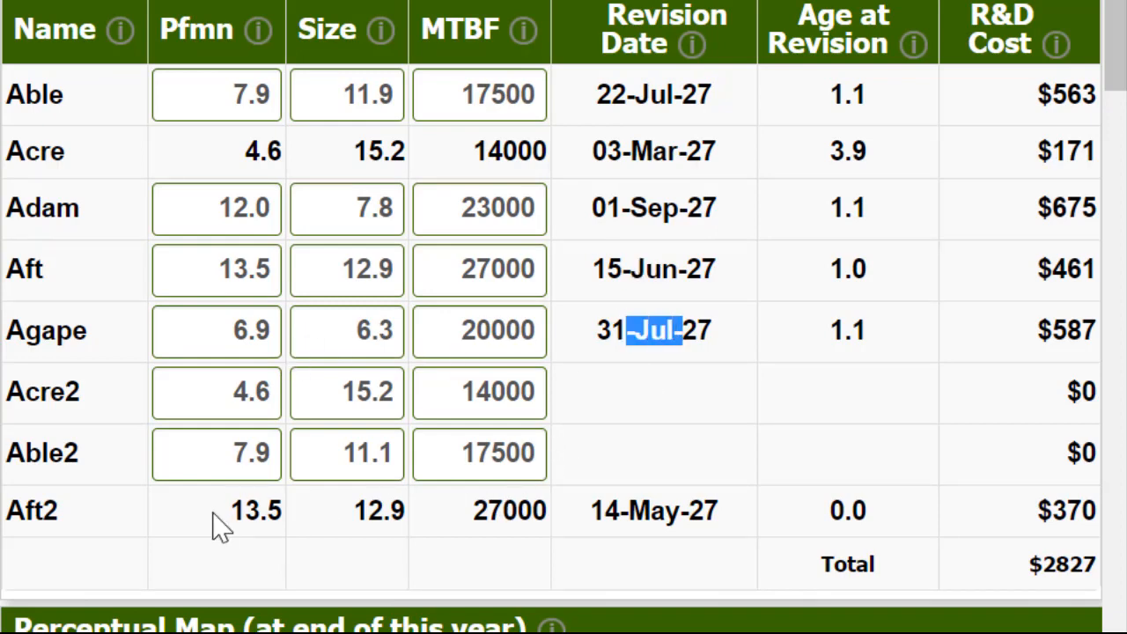
{"action": "left_click_drag", "start_coordinate": [220, 526], "coordinate": [692, 498]}
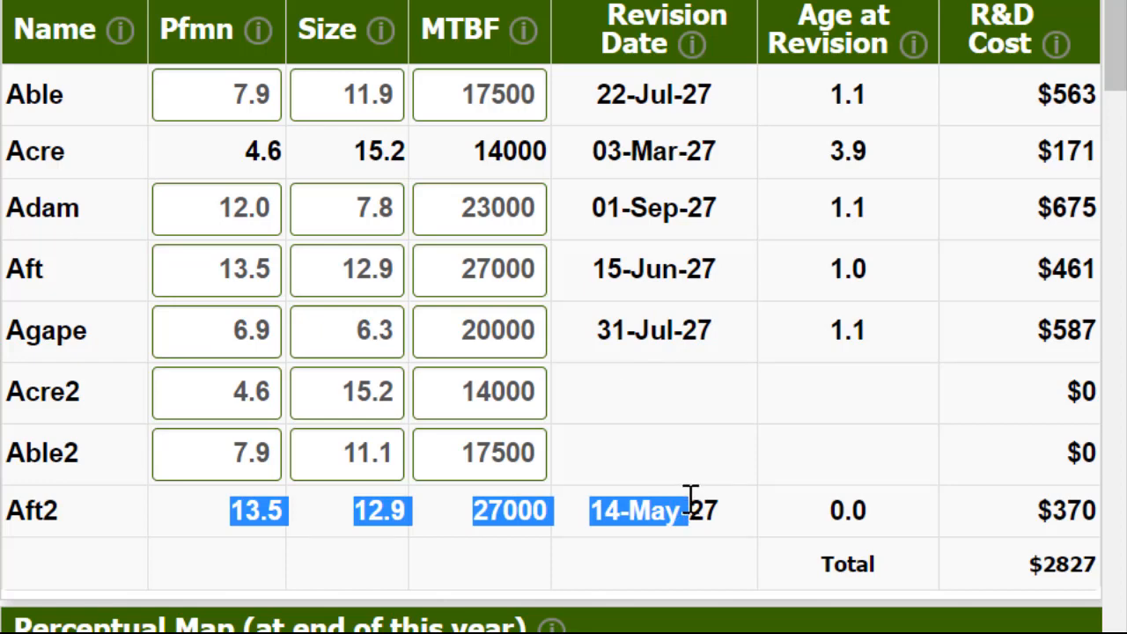
{"action": "key", "text": "super+Up"}
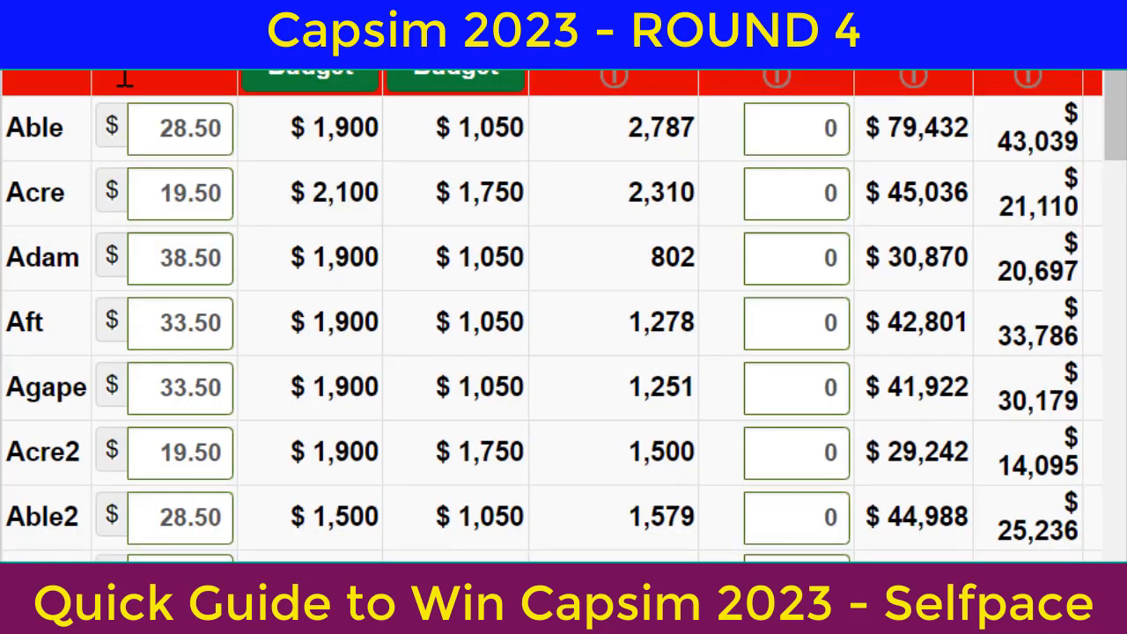
Set the marketing prices to $27.50 for Able, $18.50 for Acre and $37.50 for Adam
{"action": "double_click", "coordinate": [140, 126]}
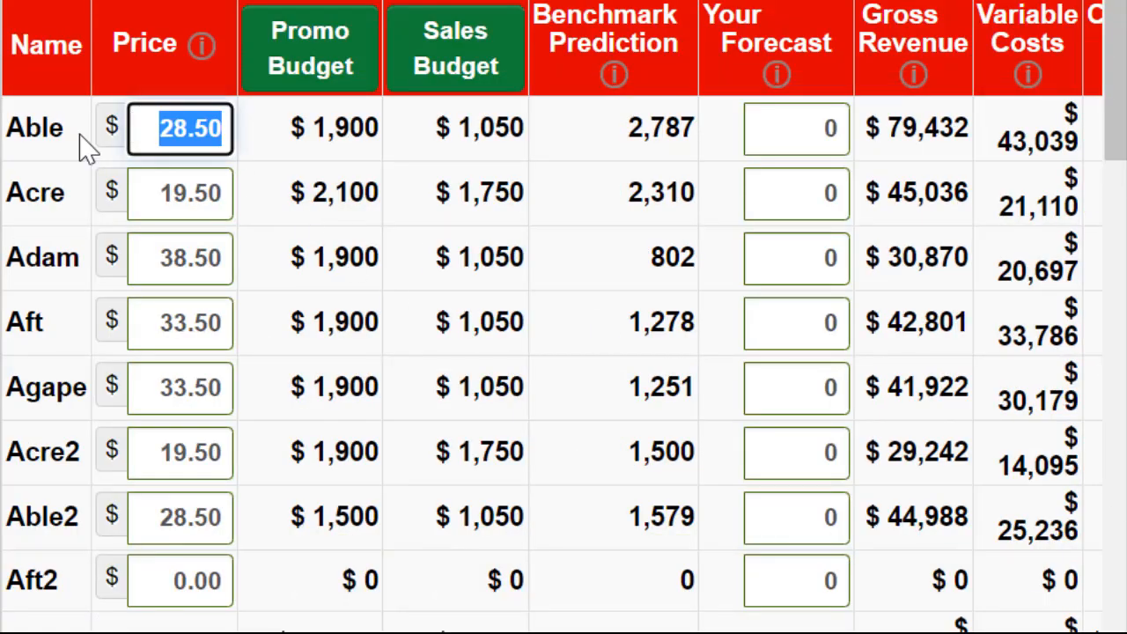
{"action": "type", "text": "27.50"}
{"action": "key", "text": "Tab"}
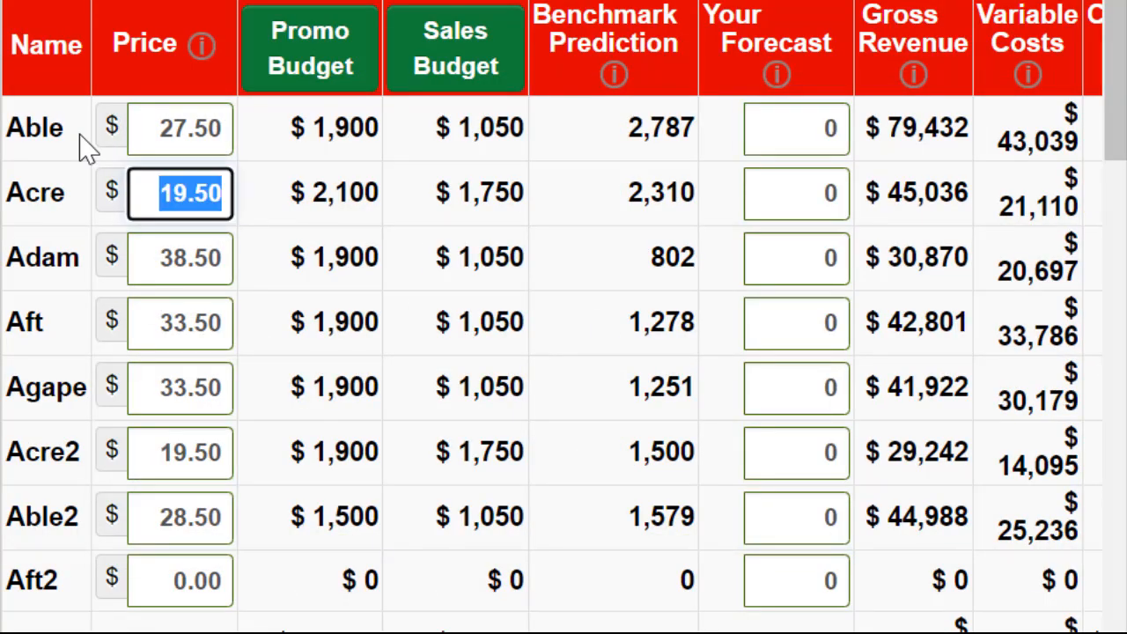
{"action": "type", "text": "18.50"}
{"action": "key", "text": "Tab"}
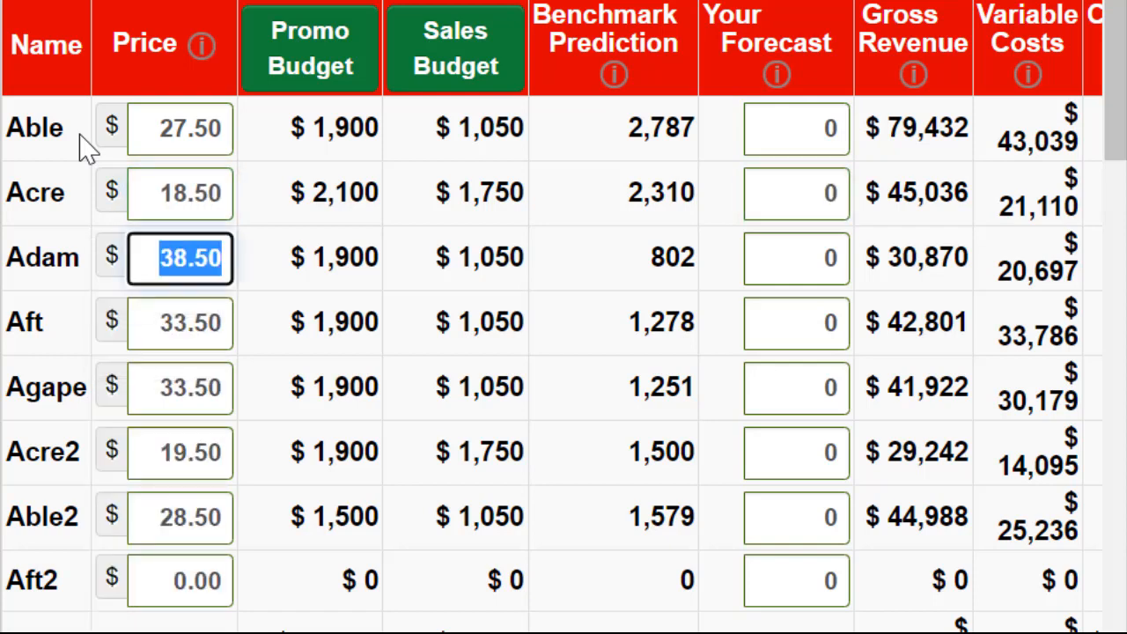
{"action": "type", "text": "37.50"}
{"action": "key", "text": "Tab"}
{"action": "key", "text": "Tab"}
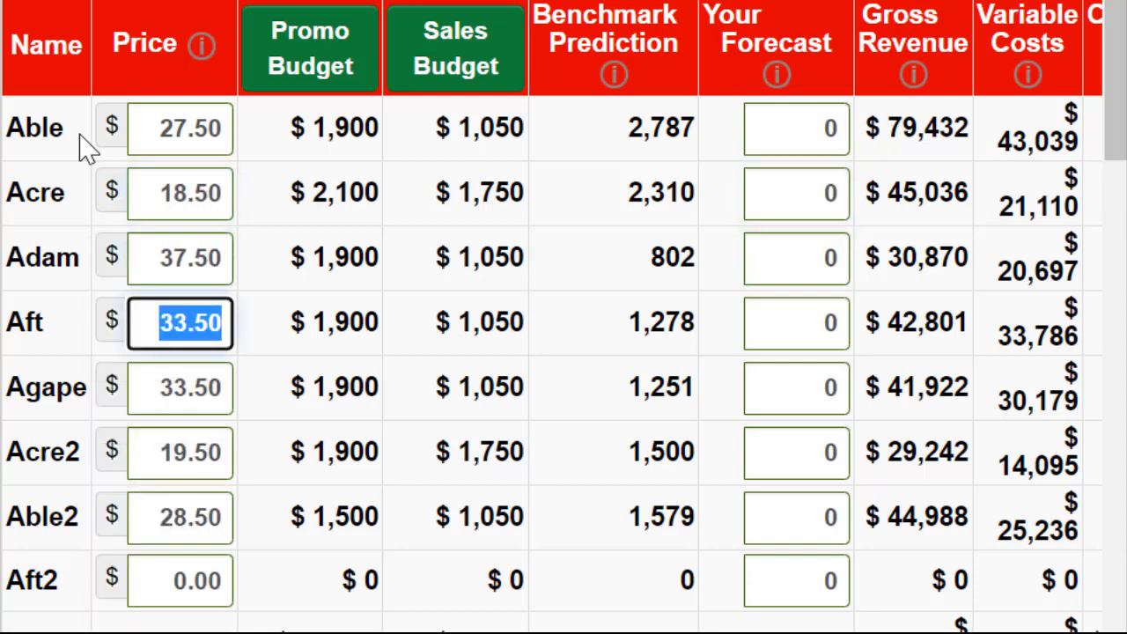
Set the marketing prices of both Aft and Agape to $32.50
{"action": "type", "text": "32.50"}
{"action": "key", "text": "Tab"}
{"action": "type", "text": "32.54"}
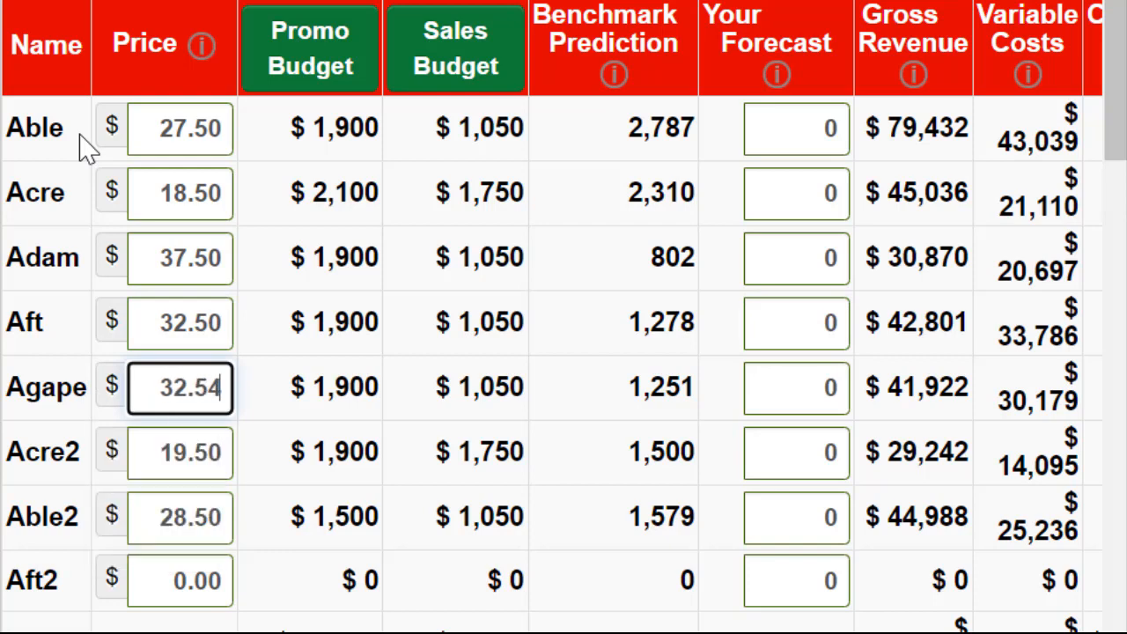
{"action": "key", "text": "Tab"}
{"action": "key", "text": "Tab"}
{"action": "key", "text": "shift+Tab"}
{"action": "key", "text": "shift+Tab"}
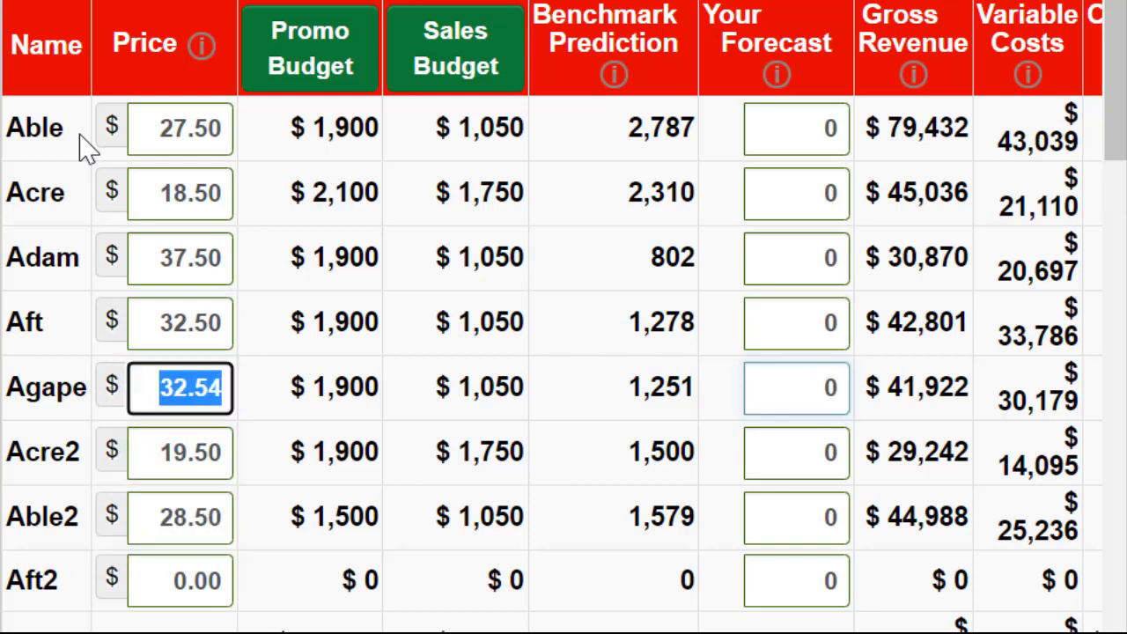
{"action": "type", "text": "32.50"}
{"action": "key", "text": "Tab"}
{"action": "key", "text": "Tab"}
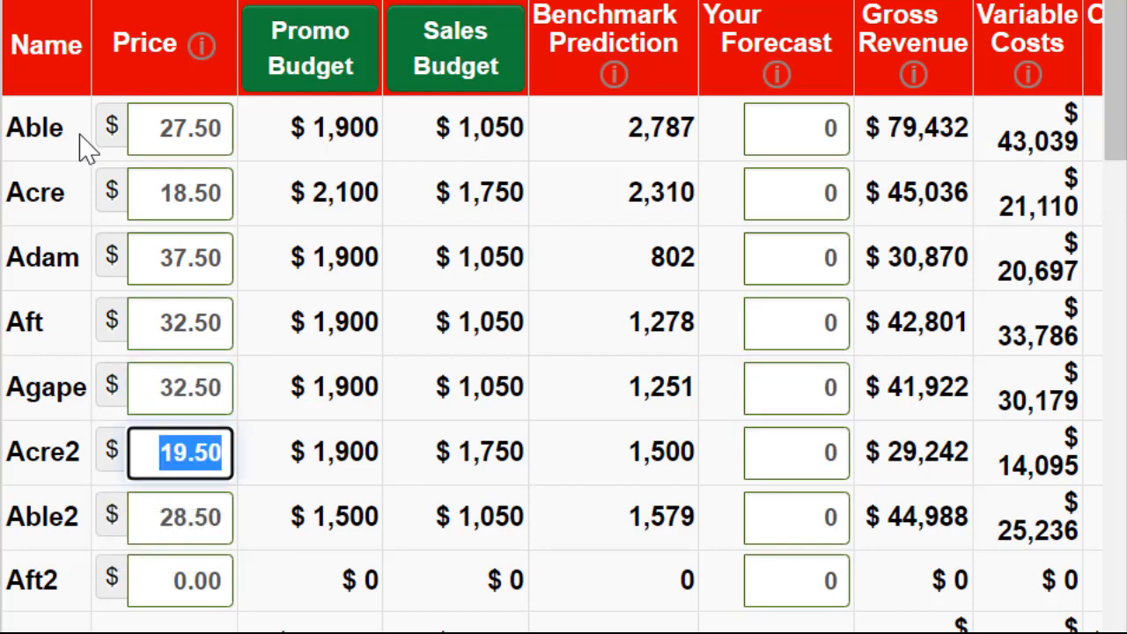
Set the marketing prices to $18.50 for Acre2 and $27.50 for Able2
{"action": "type", "text": "18.50"}
{"action": "key", "text": "Tab"}
{"action": "key", "text": "Tab"}
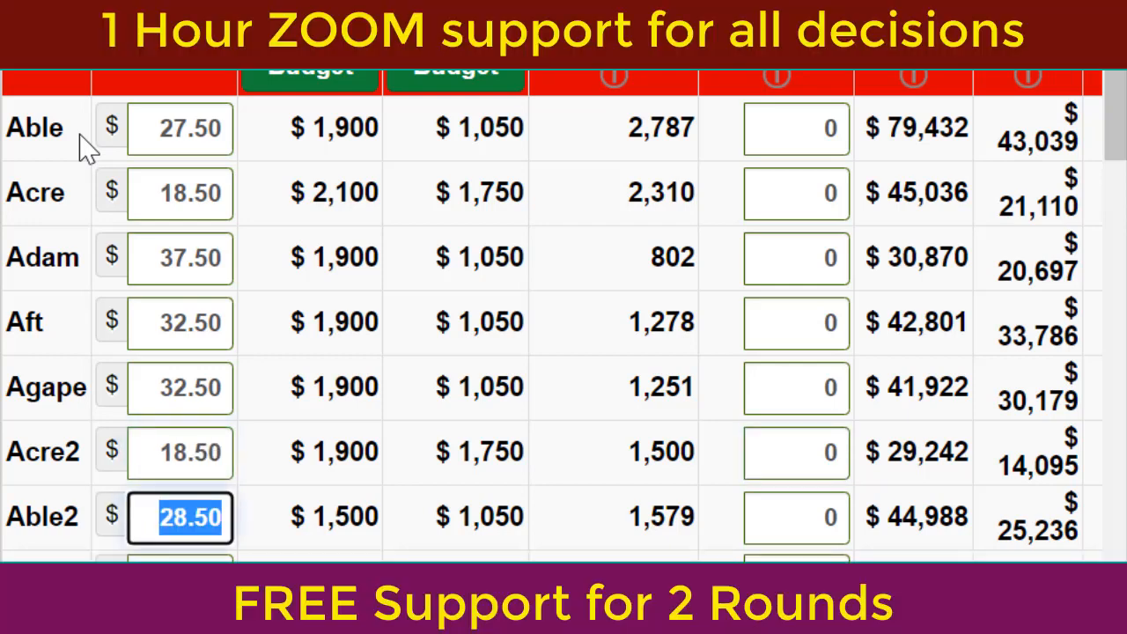
{"action": "type", "text": "27.50"}
{"action": "key", "text": "Tab"}
{"action": "key", "text": "Tab"}
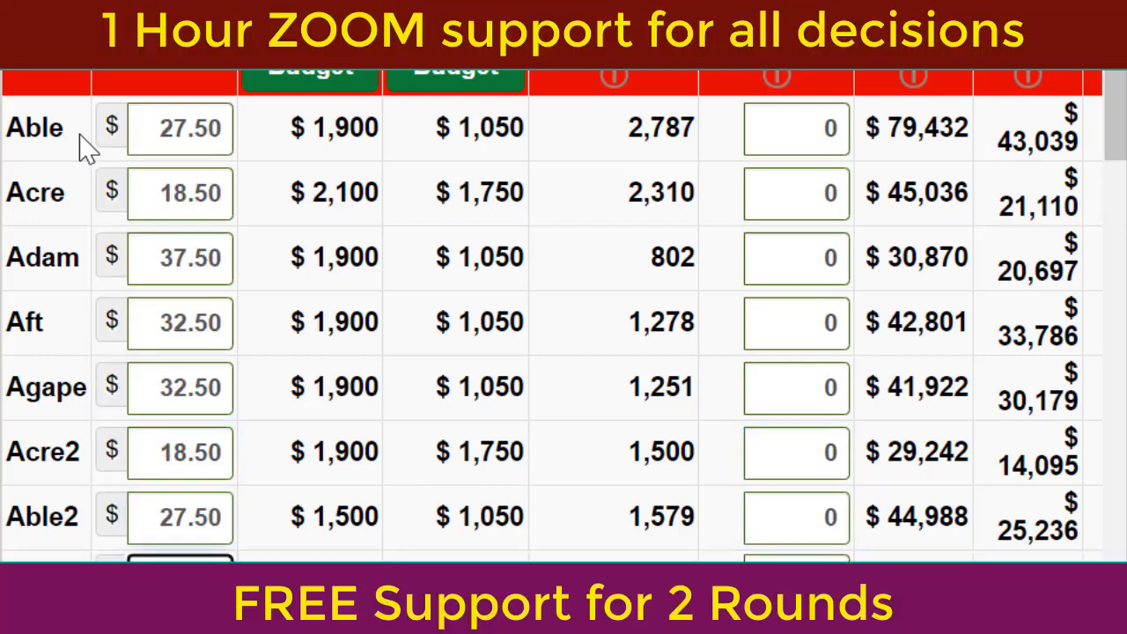
{"action": "key", "text": "Tab"}
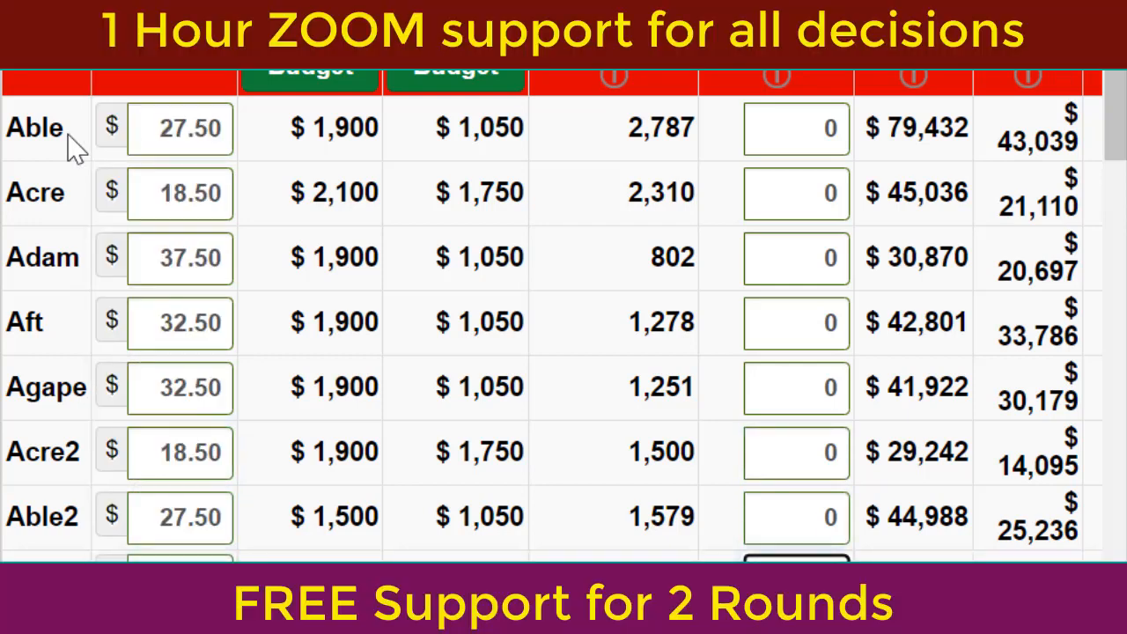
Set the print media promo budget for Able to $700
{"action": "left_click", "coordinate": [350, 78]}
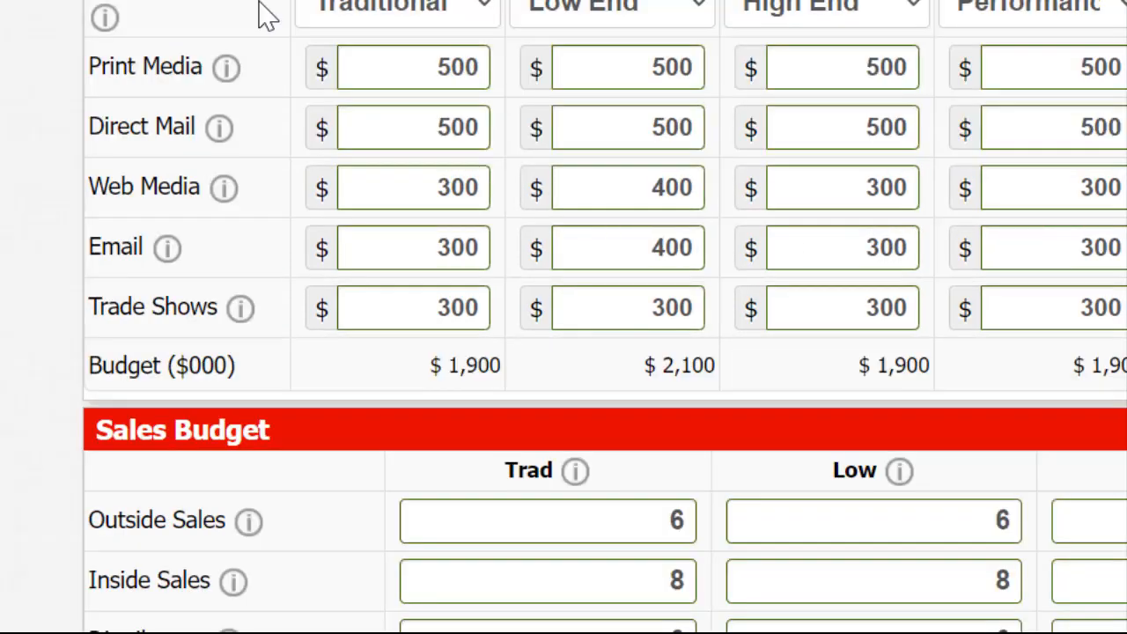
{"action": "left_click", "coordinate": [225, 69]}
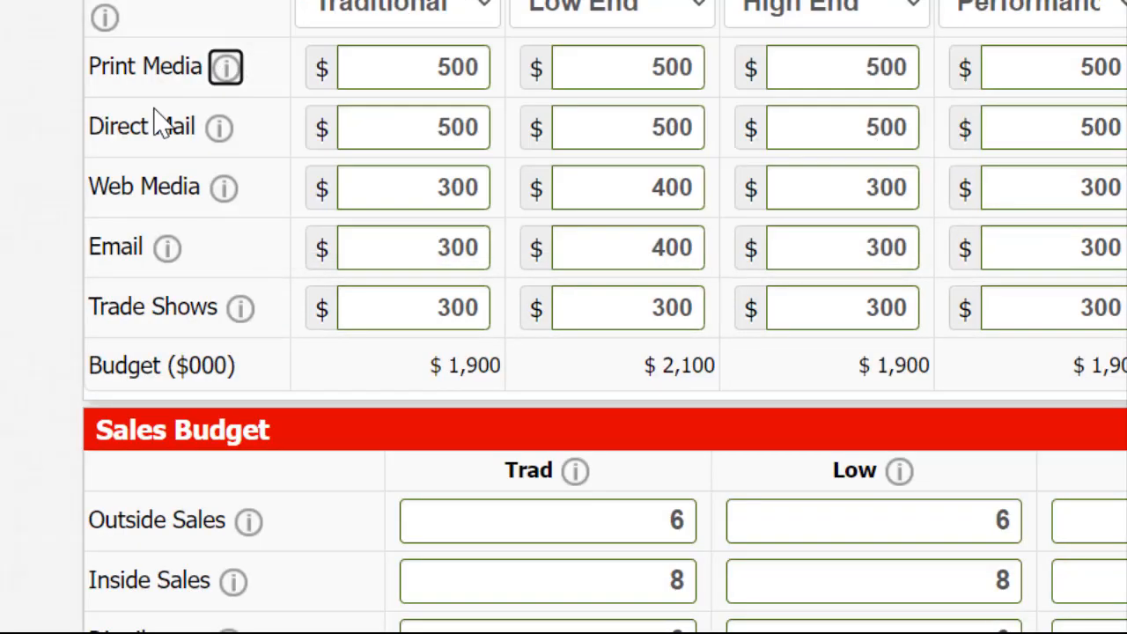
{"action": "left_click", "coordinate": [220, 131]}
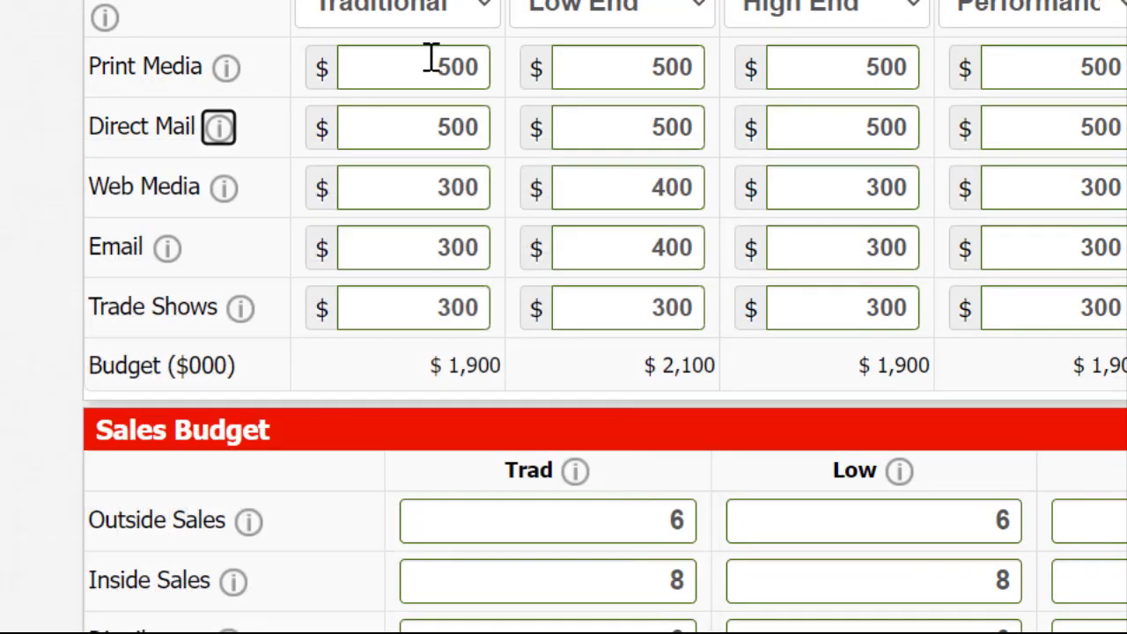
{"action": "left_click", "coordinate": [432, 55]}
{"action": "type", "text": "700"}
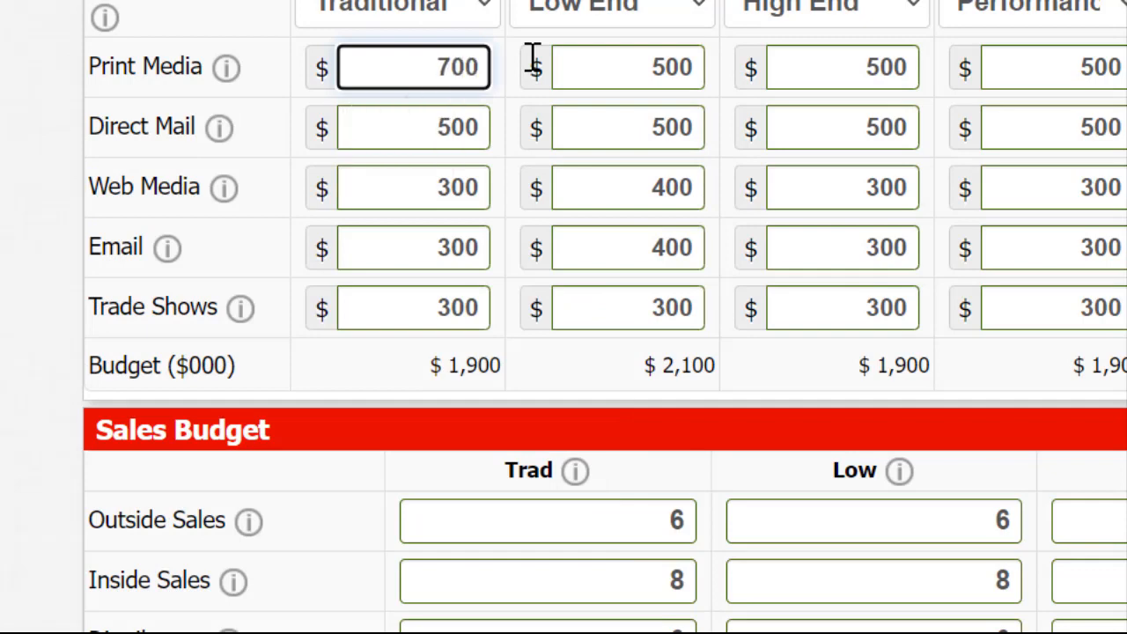
{"action": "key", "text": "ctrl+a"}
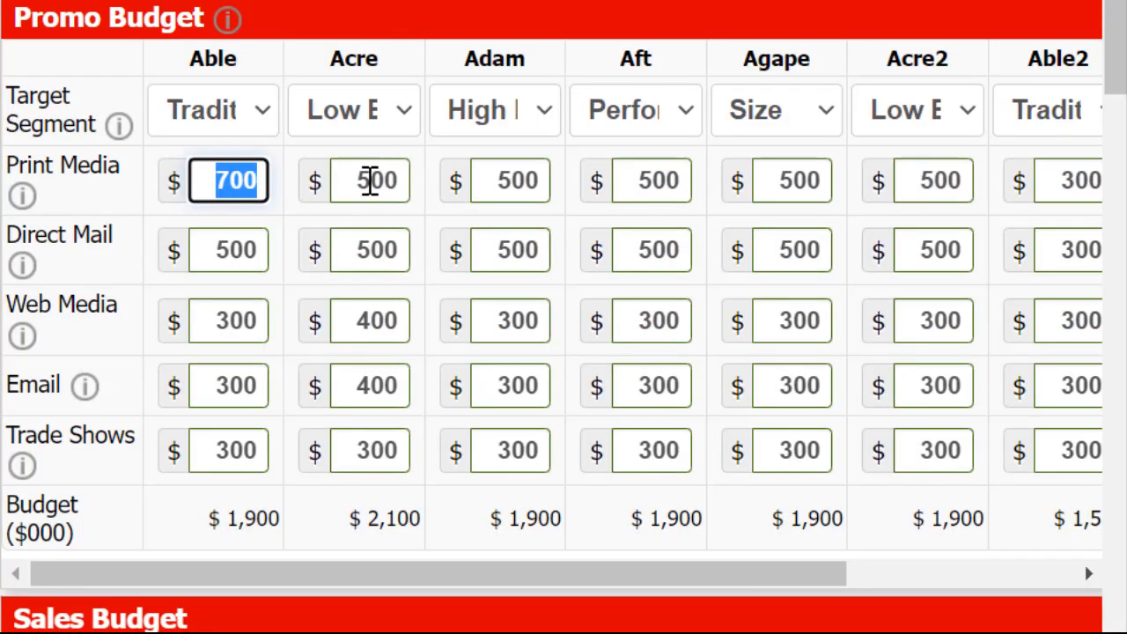
{"action": "left_click", "coordinate": [370, 179]}
{"action": "left_click", "coordinate": [481, 181]}
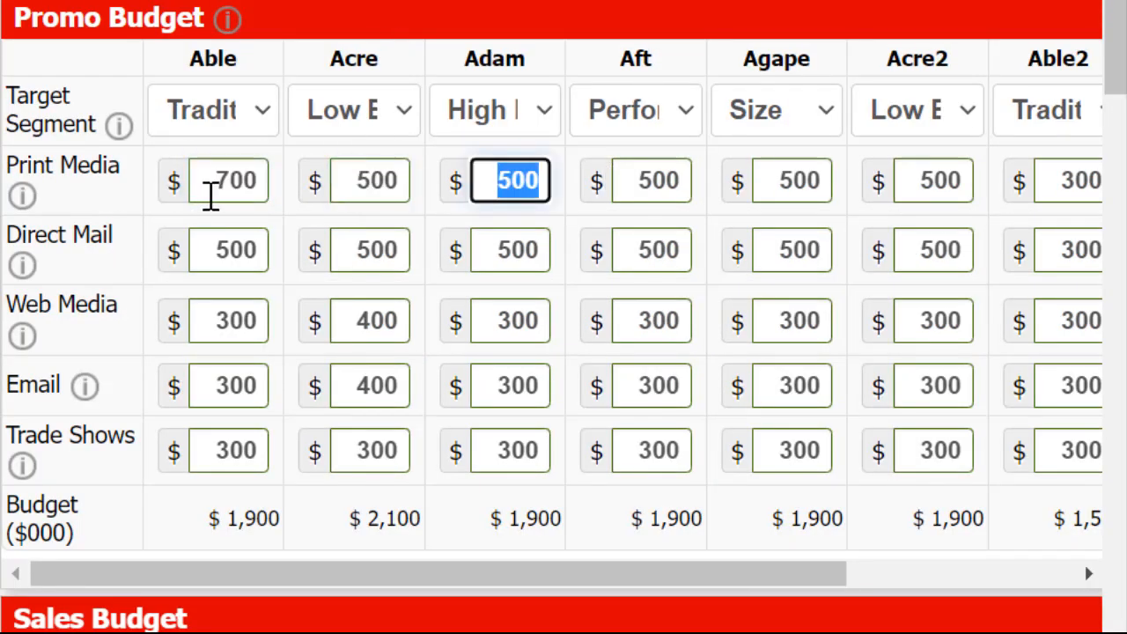
{"action": "left_click", "coordinate": [212, 192]}
Set the print media promo budgets of Acre, Adam, Aft and Agape to $700 each
{"action": "left_click", "coordinate": [389, 169]}
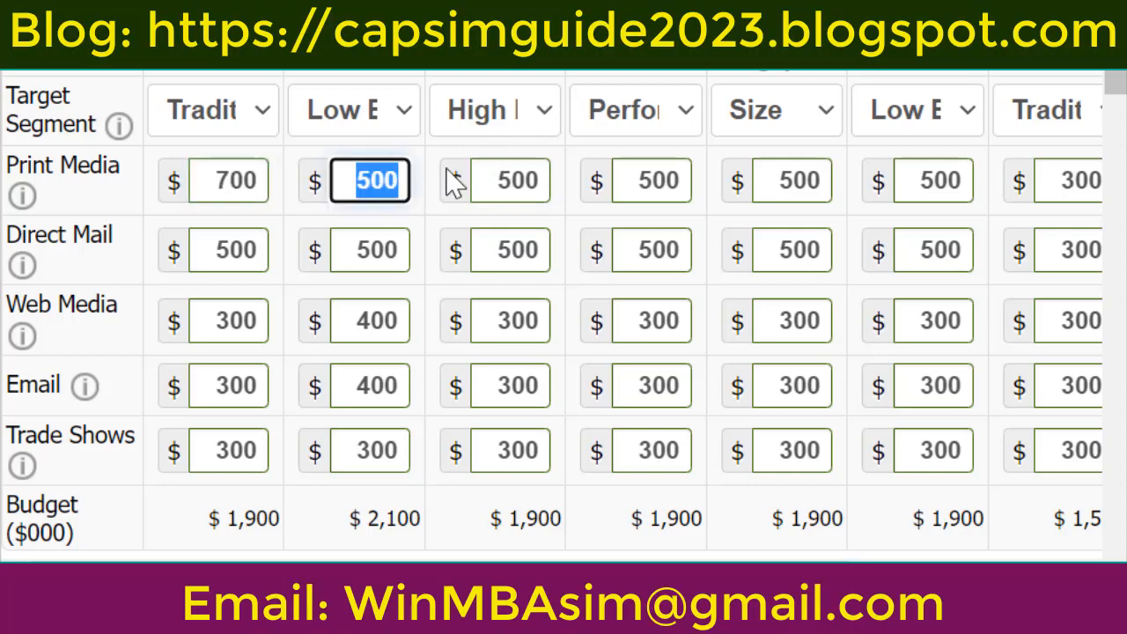
{"action": "type", "text": "700"}
{"action": "left_click", "coordinate": [514, 168]}
{"action": "type", "text": "700"}
{"action": "left_click", "coordinate": [632, 179]}
{"action": "type", "text": "700"}
{"action": "left_click", "coordinate": [787, 178]}
{"action": "type", "text": "700"}
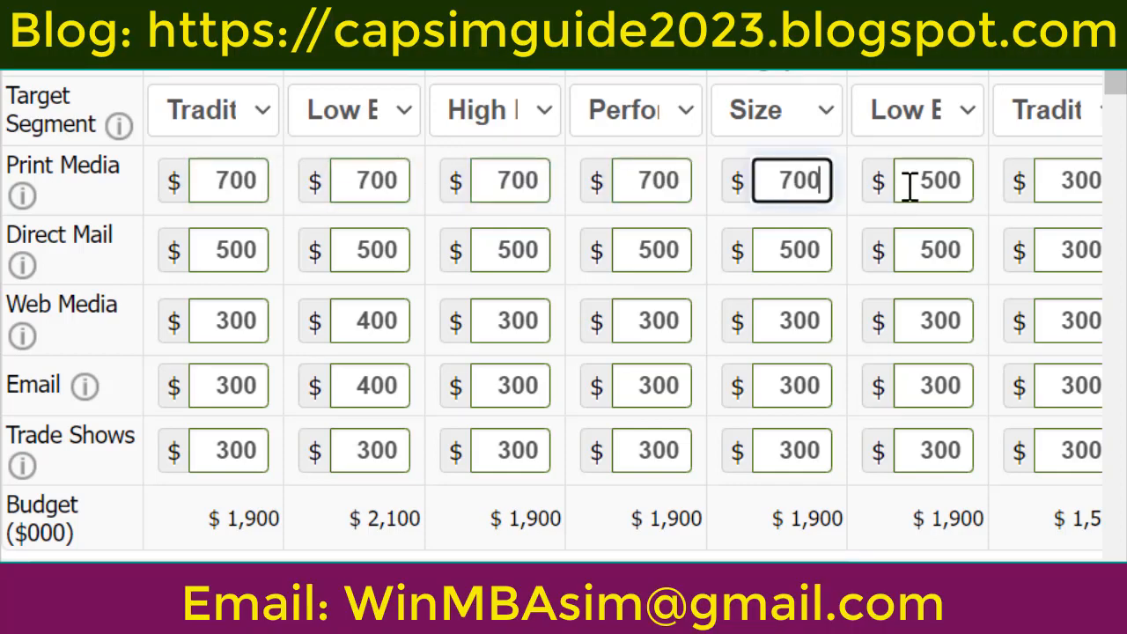
Set the print media promo budgets of Acre2, Able2 and Aft2 to $700 each
{"action": "left_click", "coordinate": [909, 185]}
{"action": "type", "text": "700"}
{"action": "left_click", "coordinate": [1051, 180]}
{"action": "type", "text": "700"}
{"action": "left_click_drag", "start_coordinate": [772, 574], "coordinate": [975, 571]}
{"action": "left_click", "coordinate": [940, 184]}
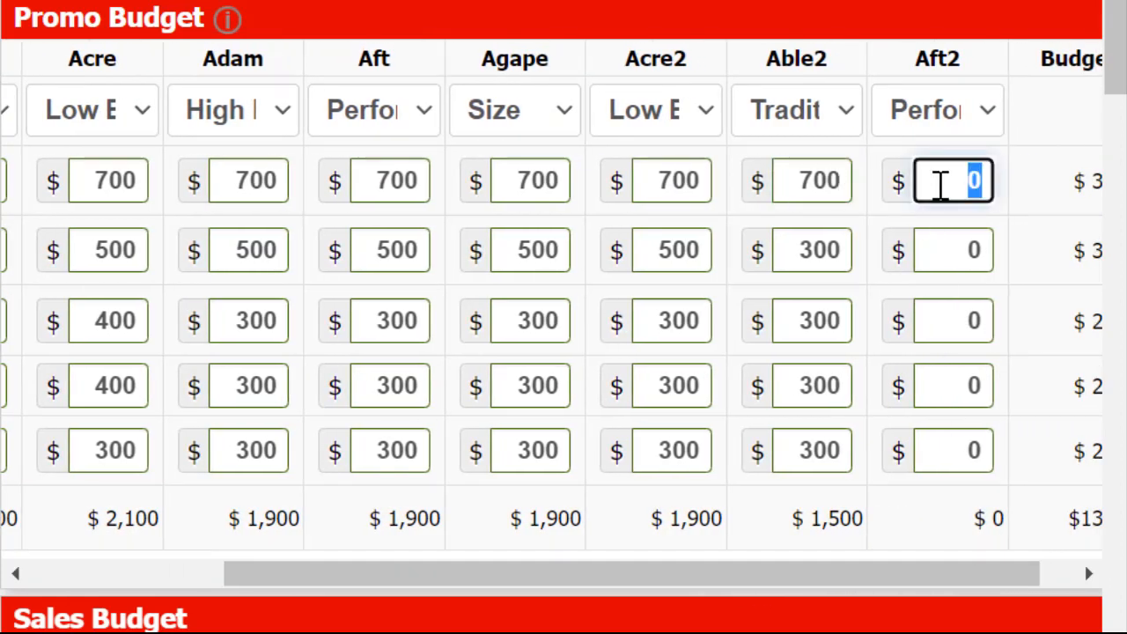
{"action": "type", "text": "700"}
Set the direct mail promo budgets of Able, Acre and Adam to $800 each
{"action": "left_click_drag", "start_coordinate": [625, 573], "coordinate": [431, 573]}
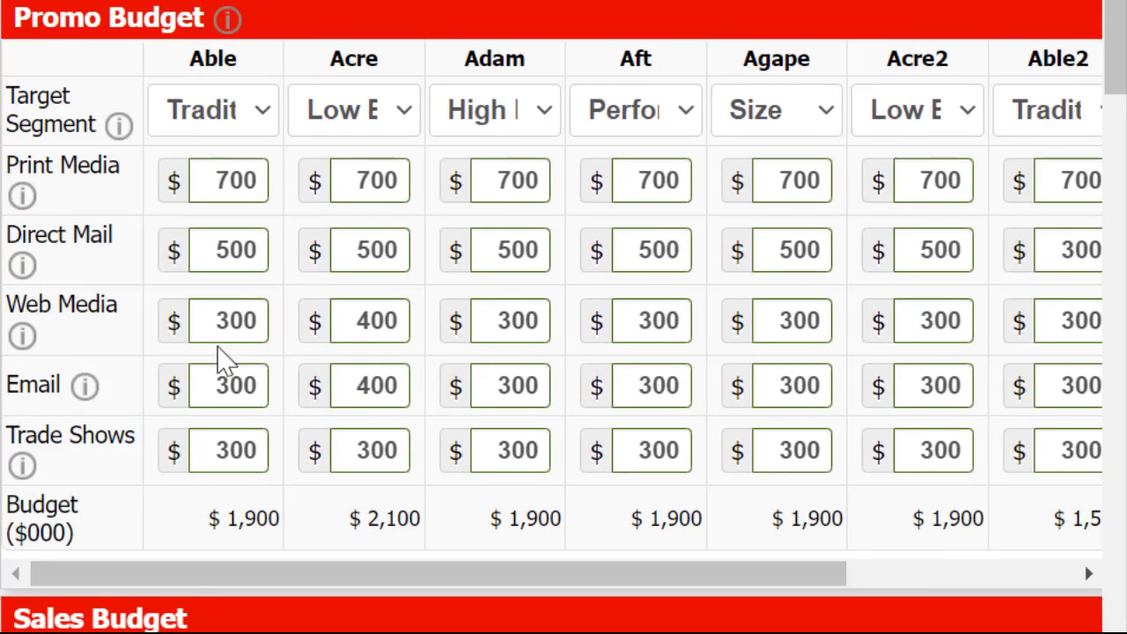
{"action": "left_click", "coordinate": [214, 255]}
{"action": "type", "text": "800"}
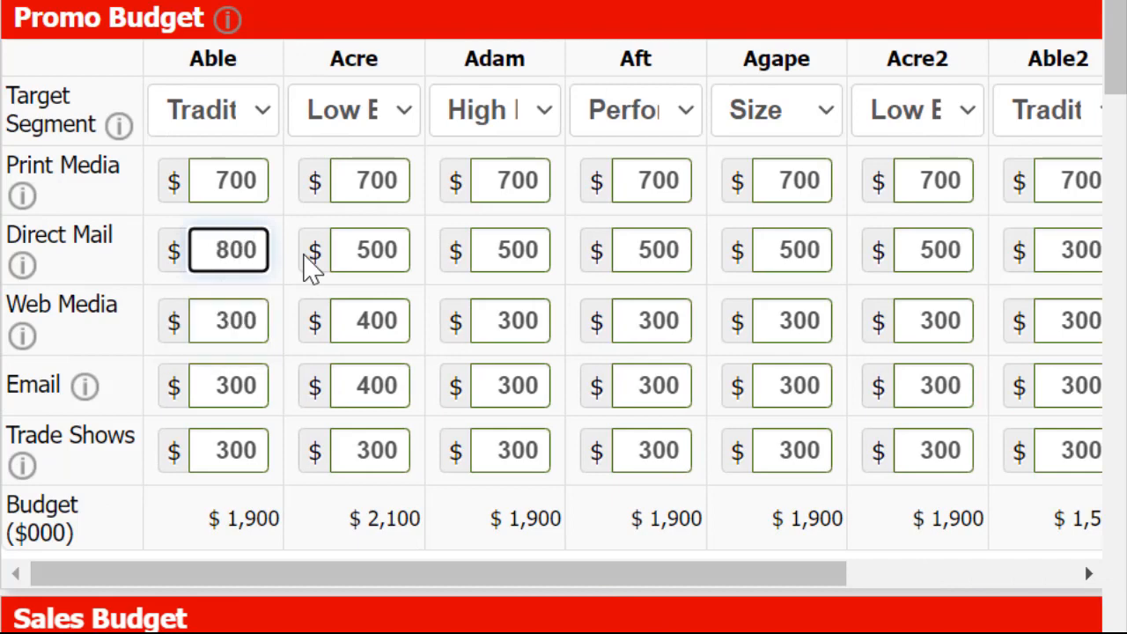
{"action": "key", "text": "ctrl+a"}
{"action": "key", "text": "ctrl+c"}
{"action": "left_click", "coordinate": [347, 252]}
{"action": "key", "text": "ctrl+v"}
{"action": "left_click", "coordinate": [486, 252]}
{"action": "key", "text": "ctrl+v"}
Set the direct mail promo budgets of Aft, Agape and Acre2 to $800 each
{"action": "left_click", "coordinate": [637, 250]}
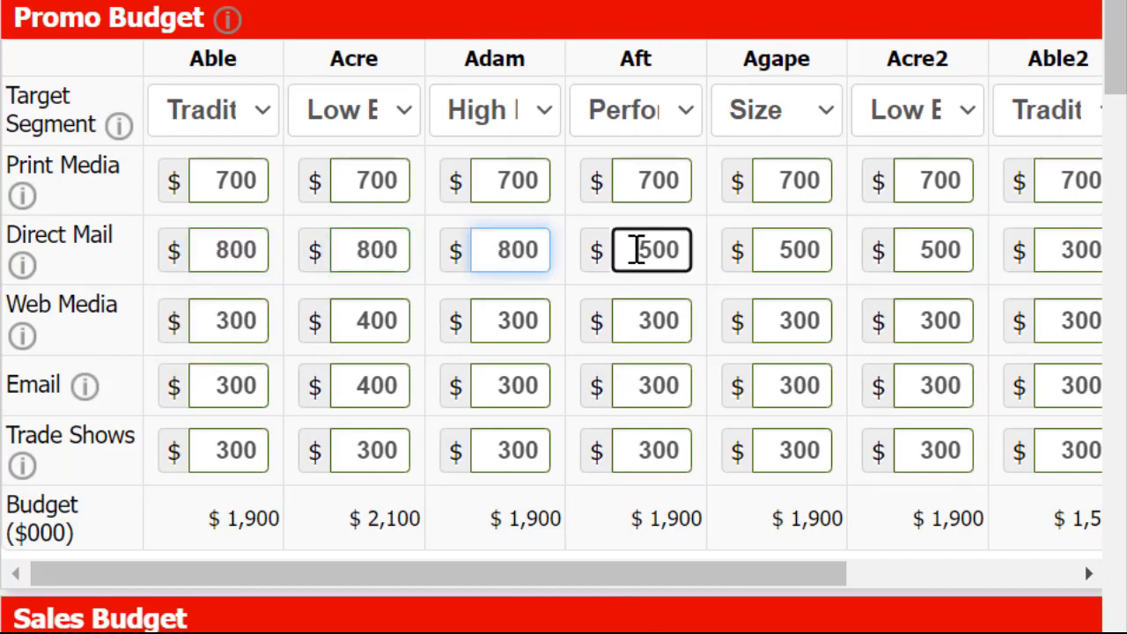
{"action": "key", "text": "ctrl+v"}
{"action": "left_click", "coordinate": [767, 252]}
{"action": "key", "text": "ctrl+v"}
{"action": "left_click", "coordinate": [913, 251]}
{"action": "key", "text": "ctrl+v"}
{"action": "left_click", "coordinate": [828, 255]}
{"action": "key", "text": "BackSpace"}
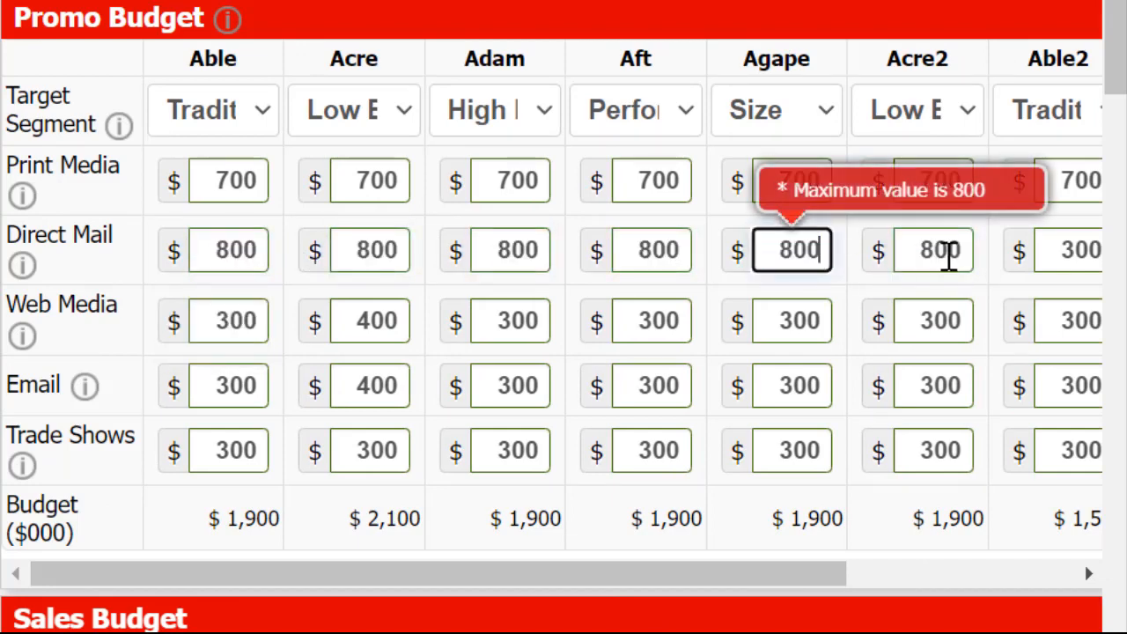
Set the direct mail promo budgets of Able2 and Aft2 to $800 each
{"action": "left_click", "coordinate": [1067, 251]}
{"action": "key", "text": "ctrl+v"}
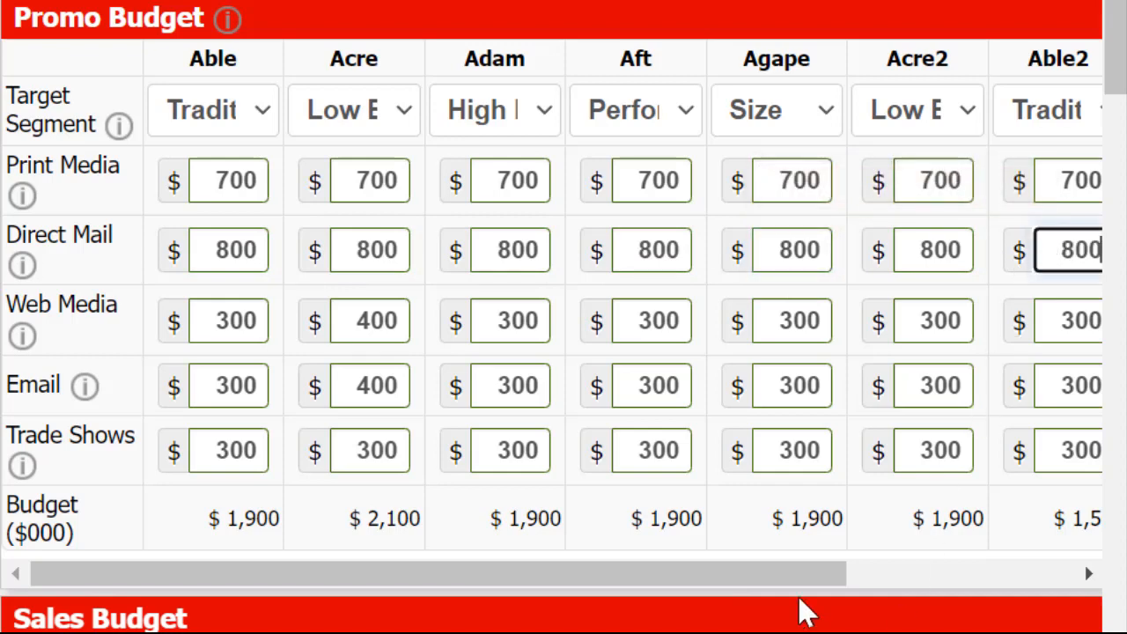
{"action": "left_click", "coordinate": [973, 573]}
{"action": "left_click", "coordinate": [906, 250]}
{"action": "key", "text": "ctrl+v"}
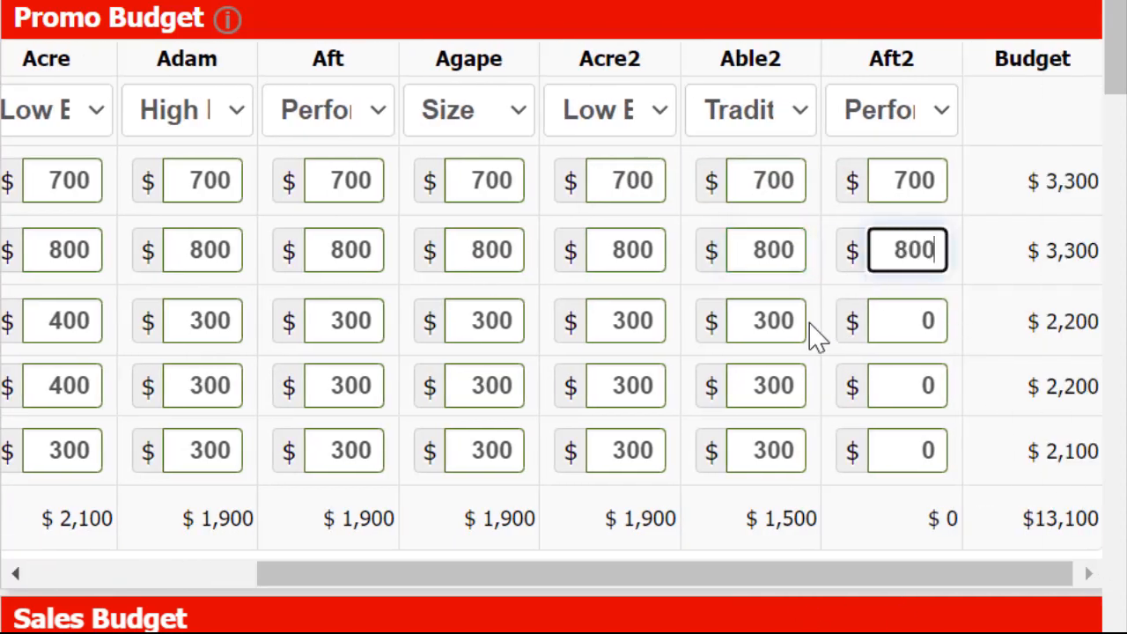
Set the web media promo budgets of Able and Adam to $400 each
{"action": "left_click", "coordinate": [645, 321]}
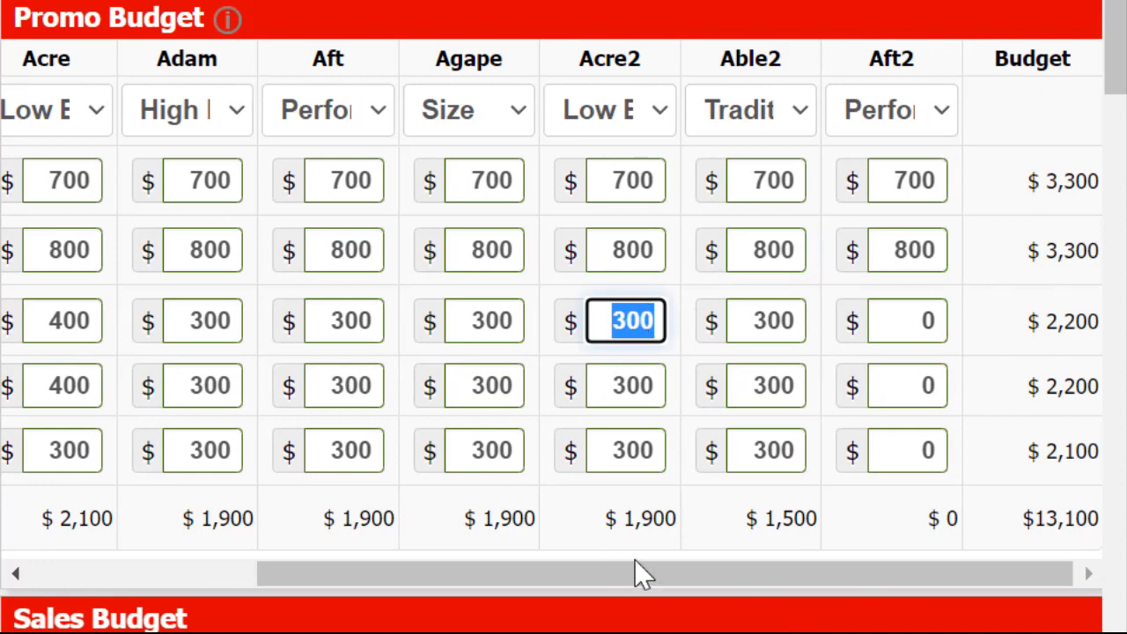
{"action": "left_click_drag", "start_coordinate": [649, 571], "coordinate": [155, 529]}
{"action": "left_click", "coordinate": [344, 321]}
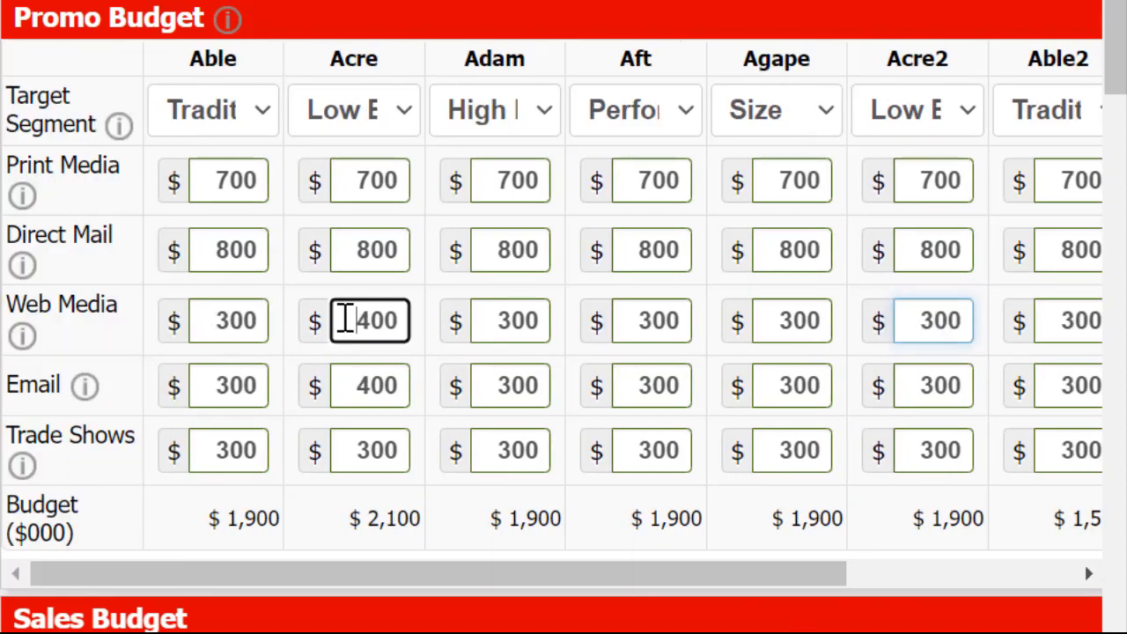
{"action": "left_click", "coordinate": [214, 320]}
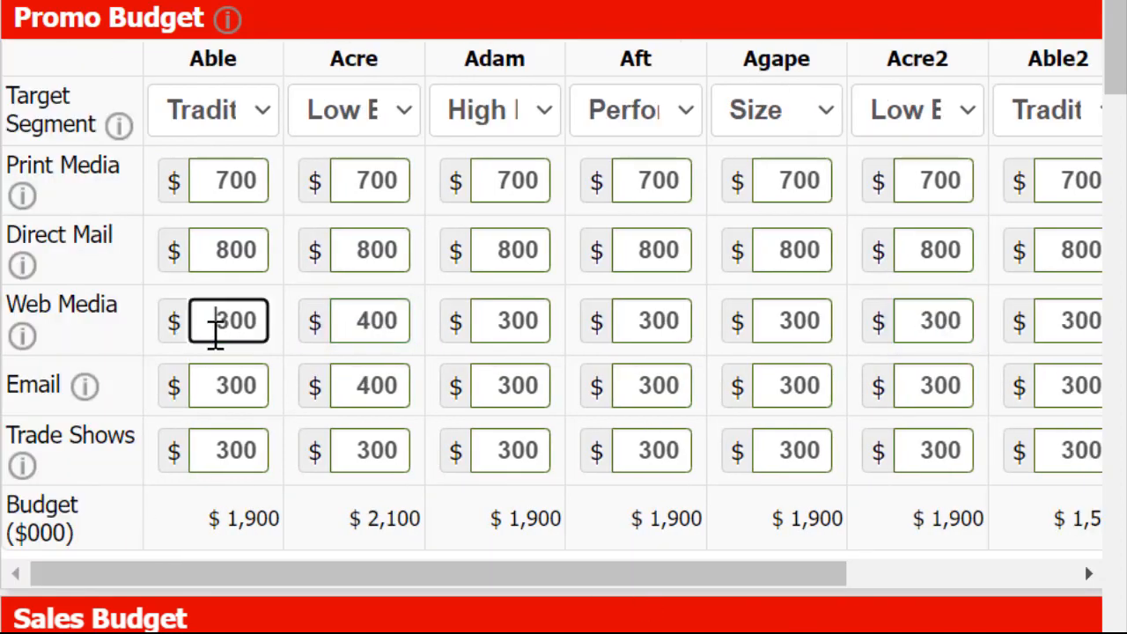
{"action": "type", "text": "400"}
{"action": "left_click", "coordinate": [506, 315]}
{"action": "type", "text": "400"}
Set the web media promo budgets of Aft, Agape and Acre2 to $400 each
{"action": "left_click", "coordinate": [644, 314]}
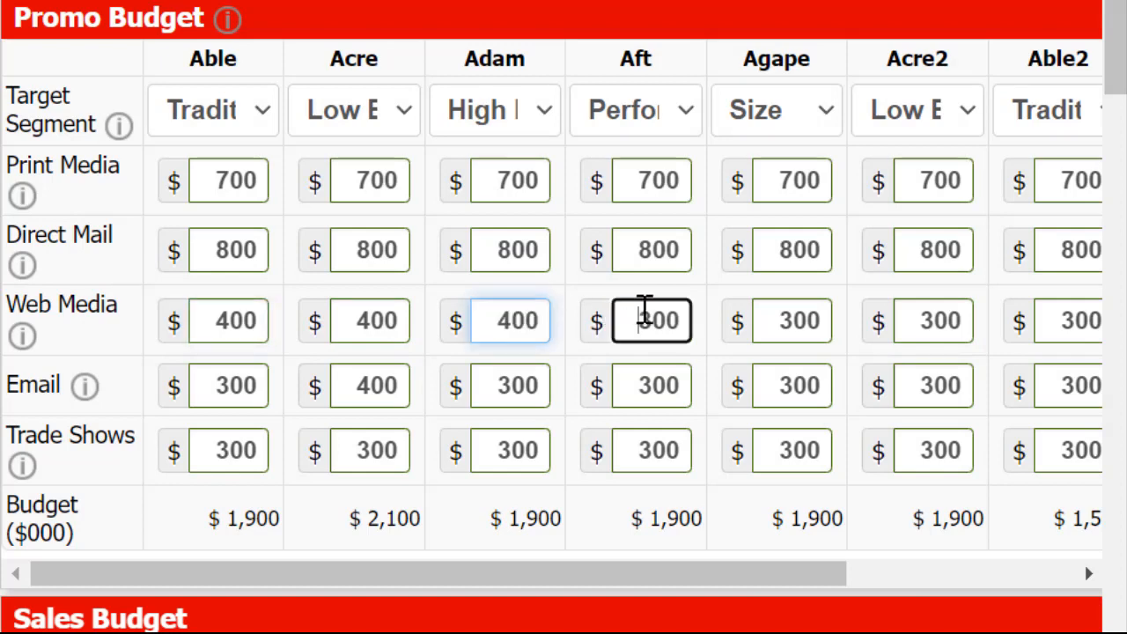
{"action": "type", "text": "400"}
{"action": "left_click", "coordinate": [766, 315]}
{"action": "type", "text": "400"}
{"action": "left_click", "coordinate": [898, 323]}
{"action": "type", "text": "400"}
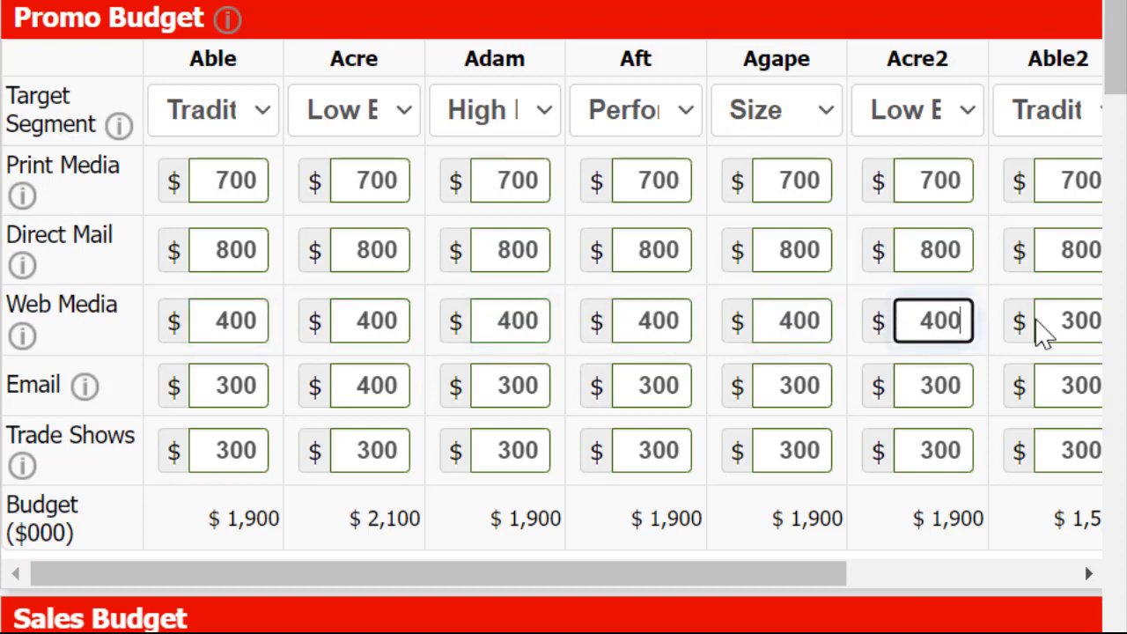
Set the web media promo budgets of Able2 and Aft2 to $400 each
{"action": "left_click", "coordinate": [1049, 321]}
{"action": "type", "text": "400"}
{"action": "left_click_drag", "start_coordinate": [790, 565], "coordinate": [1076, 568]}
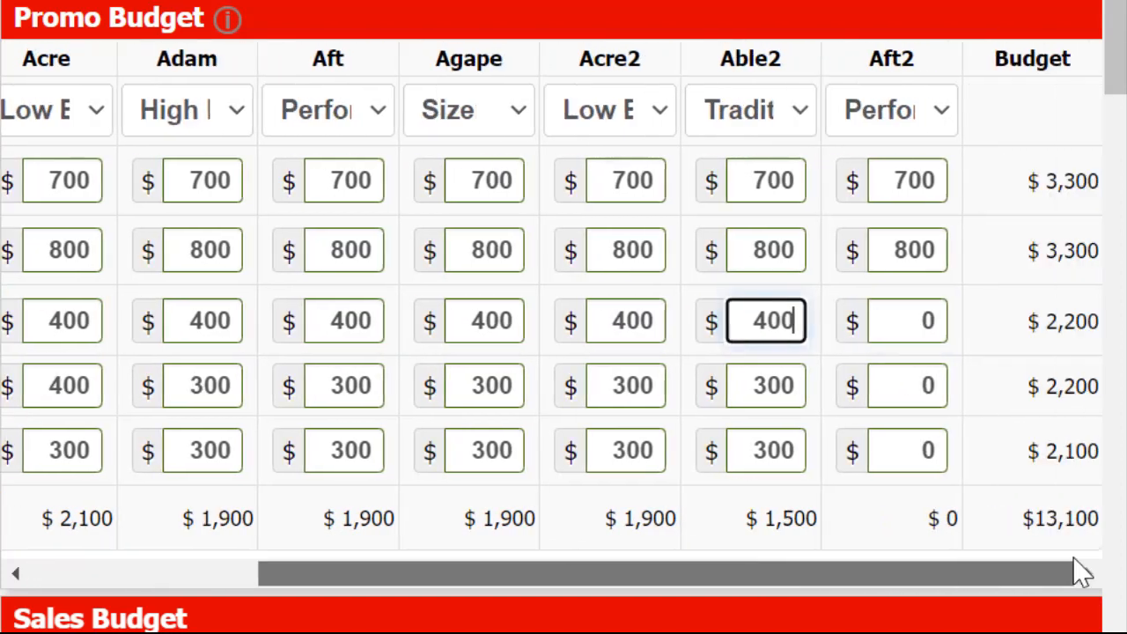
{"action": "left_click", "coordinate": [895, 340]}
{"action": "type", "text": "400"}
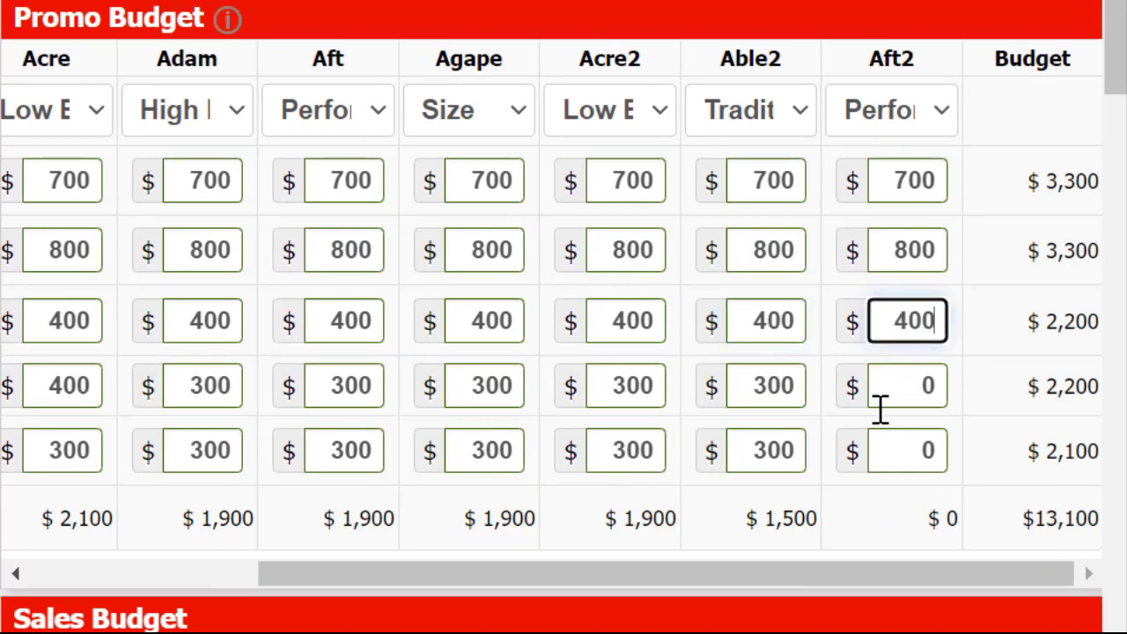
Set both the email and trade show promo budgets of Aft2 to $300
{"action": "left_click", "coordinate": [884, 392]}
{"action": "type", "text": "300"}
{"action": "key", "text": "Tab"}
{"action": "key", "text": "Tab"}
{"action": "key", "text": "Tab"}
{"action": "key", "text": "Tab"}
{"action": "key", "text": "Tab"}
{"action": "key", "text": "Tab"}
{"action": "key", "text": "Tab"}
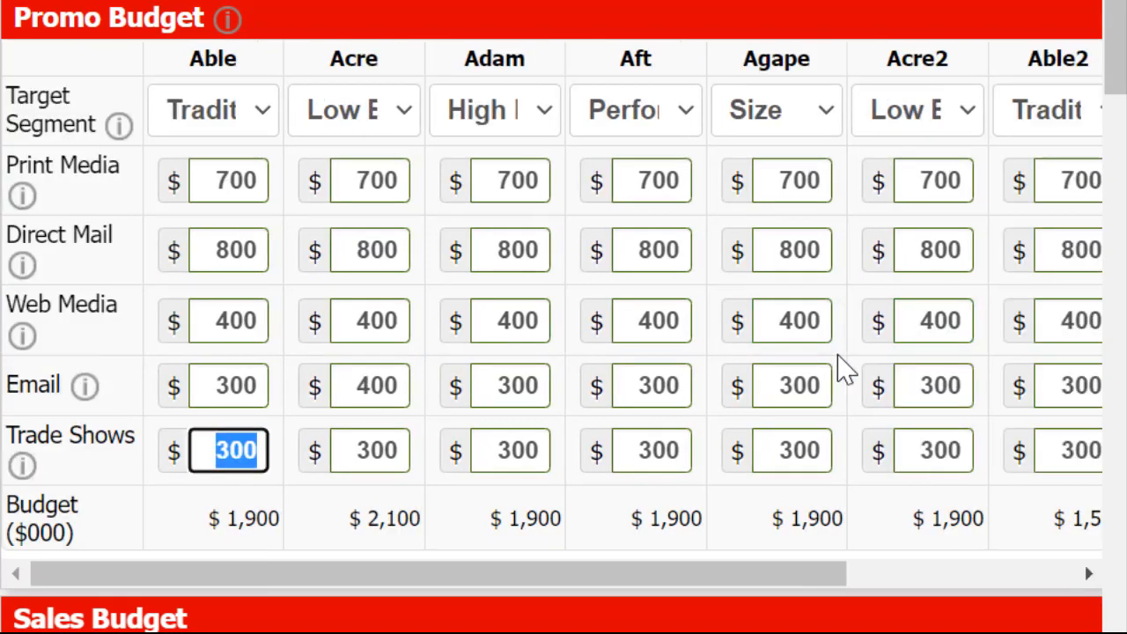
{"action": "key", "text": "Tab"}
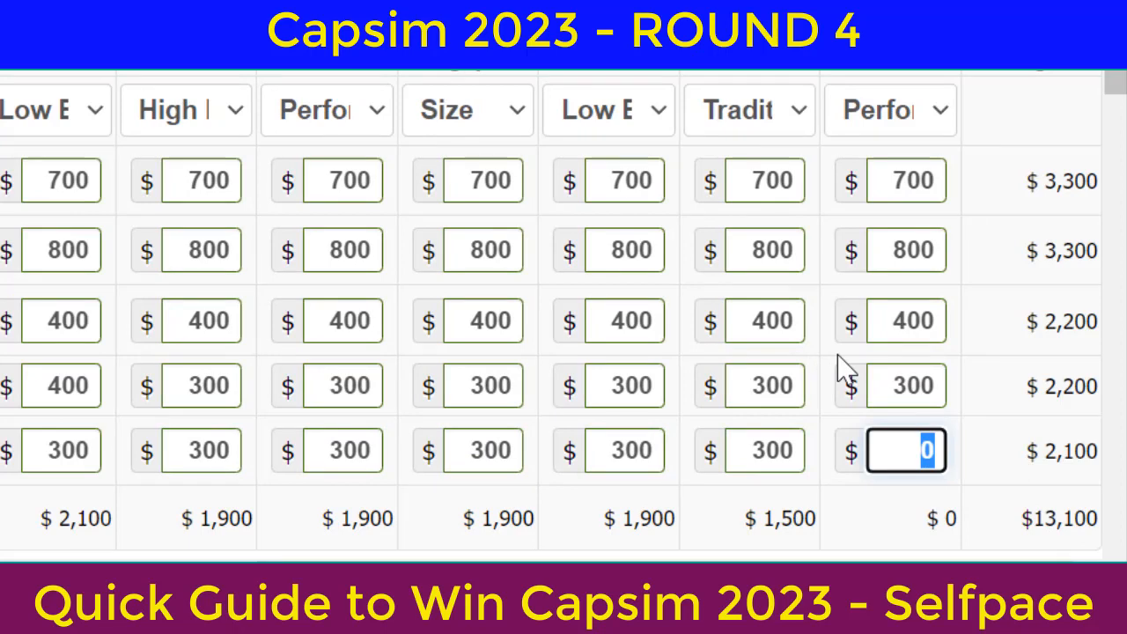
{"action": "type", "text": "300"}
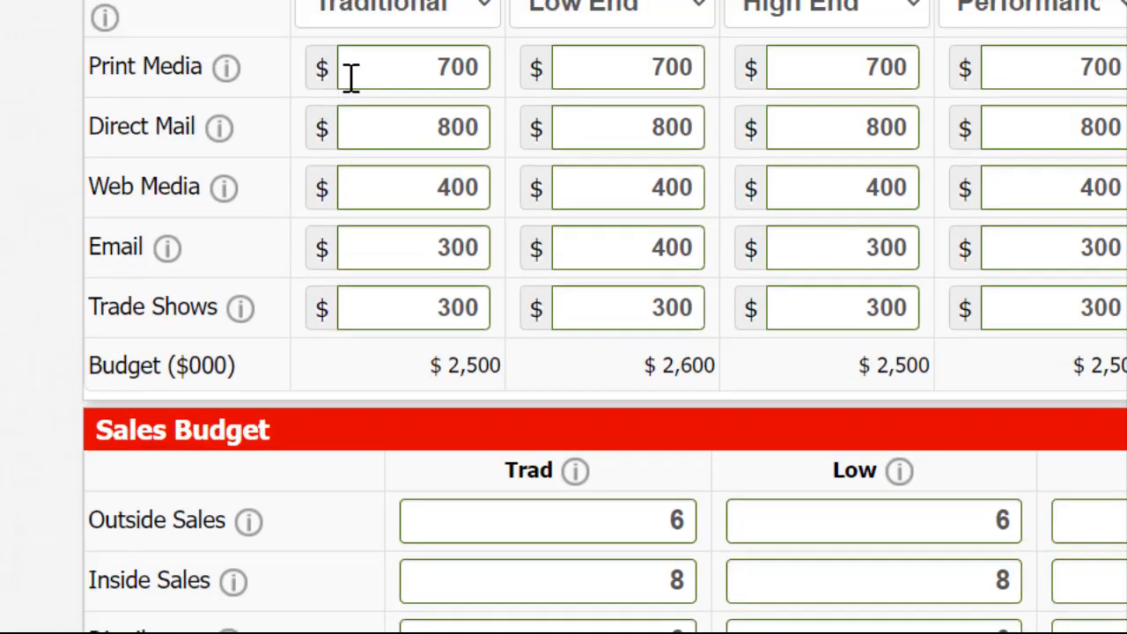
Set inside sales in the sales budget to 10 for the Trad and Low segments
{"action": "scroll", "coordinate": [350, 77], "scroll_direction": "down", "scroll_amount": 3}
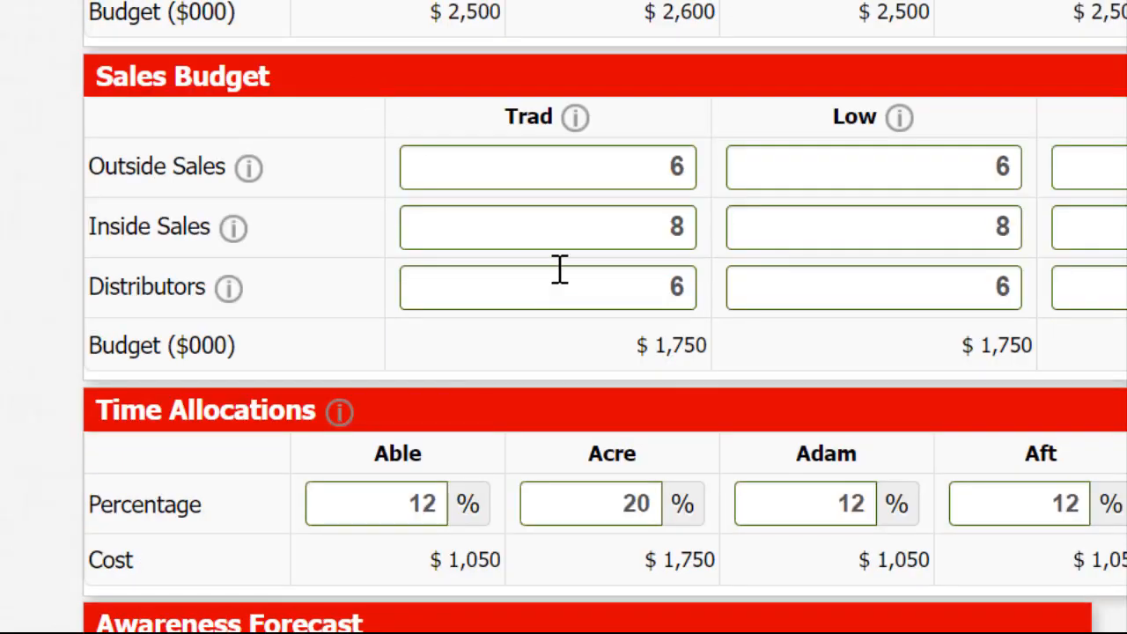
{"action": "left_click", "coordinate": [607, 225]}
{"action": "type", "text": "10"}
{"action": "key", "text": "Tab"}
{"action": "type", "text": "10"}
{"action": "key", "text": "Tab"}
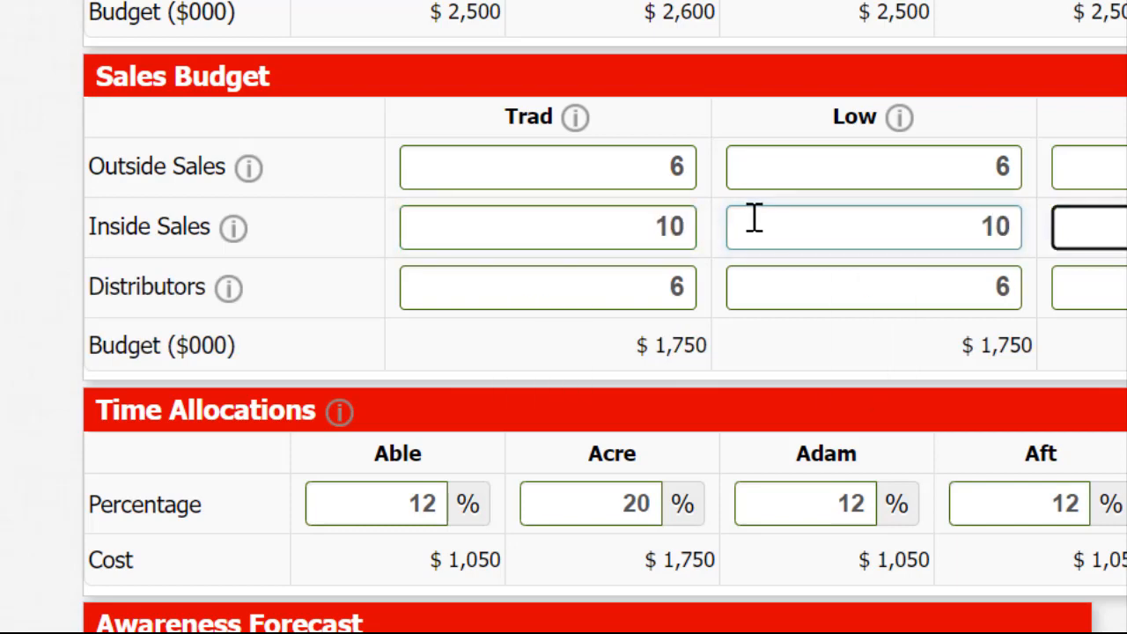
{"action": "key", "text": "Tab"}
{"action": "key", "text": "Tab"}
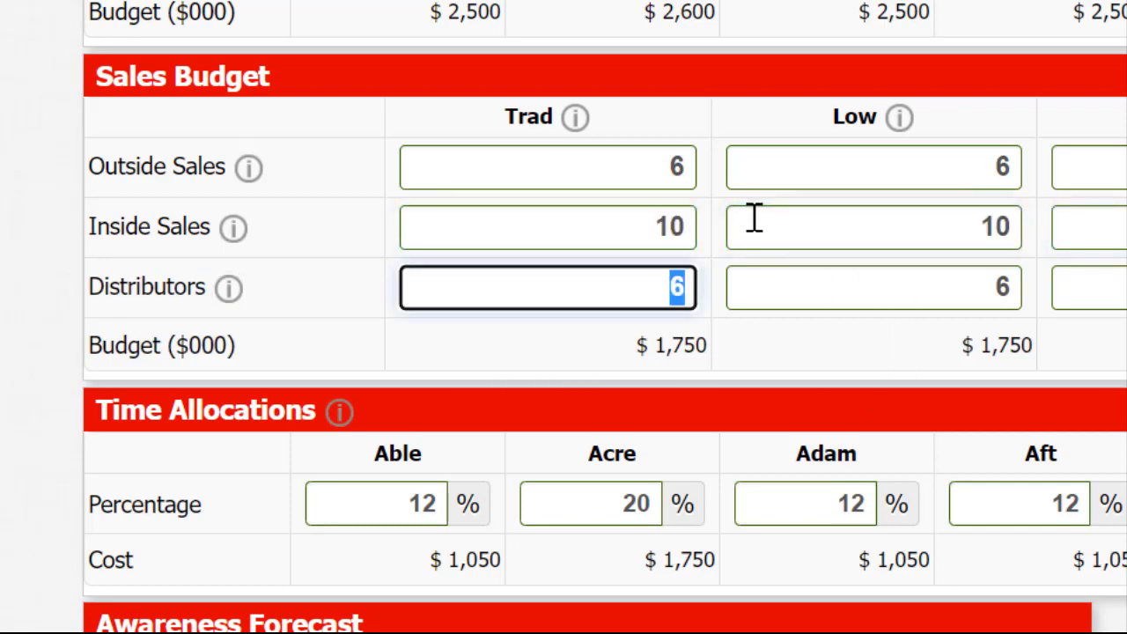
Set distributors in the sales budget to 8 for the Trad and Low segments
{"action": "type", "text": "8"}
{"action": "key", "text": "Tab"}
{"action": "type", "text": "8"}
{"action": "key", "text": "Tab"}
{"action": "key", "text": "Tab"}
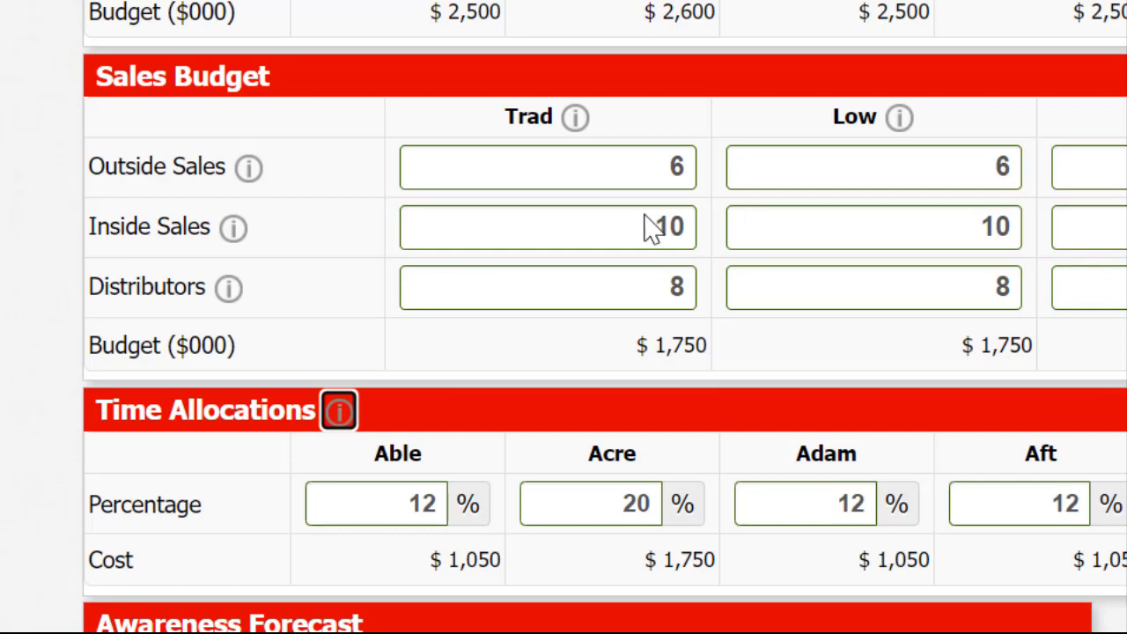
Set outside sales in the sales budget to 9 for the Trad and Low segments
{"action": "left_click", "coordinate": [587, 171]}
{"action": "type", "text": "9"}
{"action": "key", "text": "Tab"}
{"action": "type", "text": "9"}
{"action": "key", "text": "Tab"}
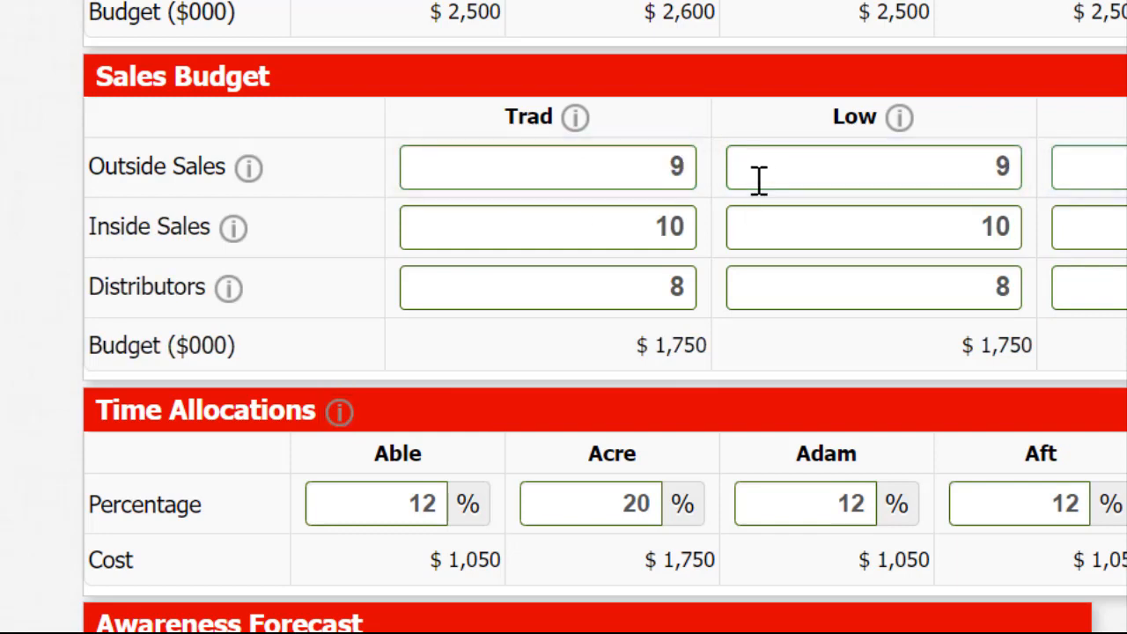
{"action": "key", "text": "Tab"}
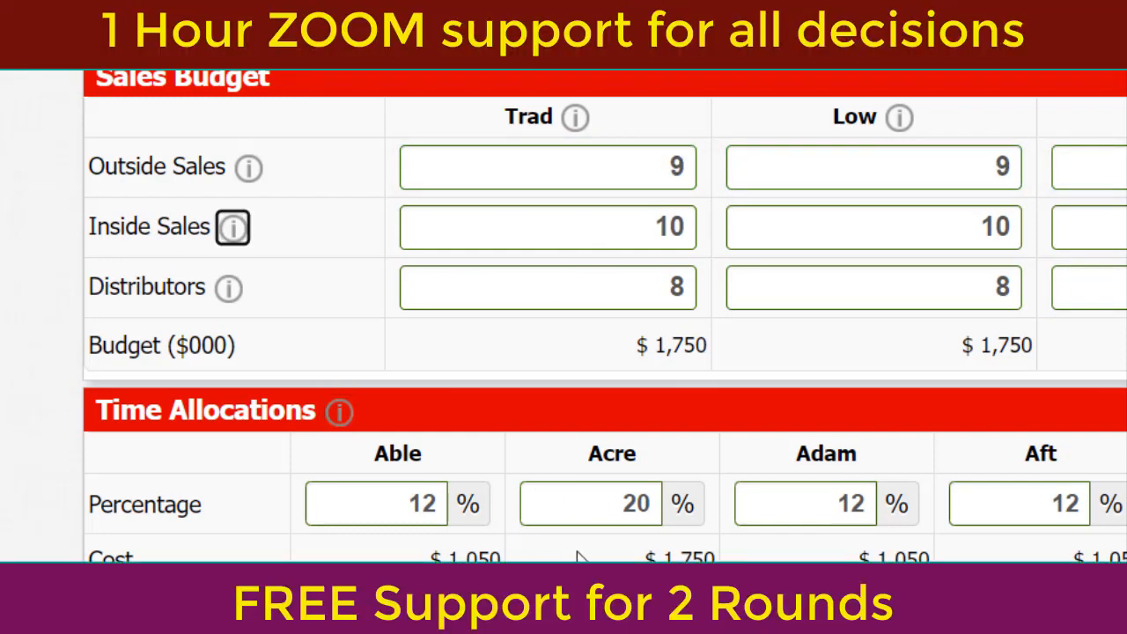
Set the sales time allocation percentage for Acre to 12%
{"action": "left_click", "coordinate": [638, 510]}
{"action": "type", "text": "12"}
{"action": "key", "text": "Tab"}
{"action": "key", "text": "Tab"}
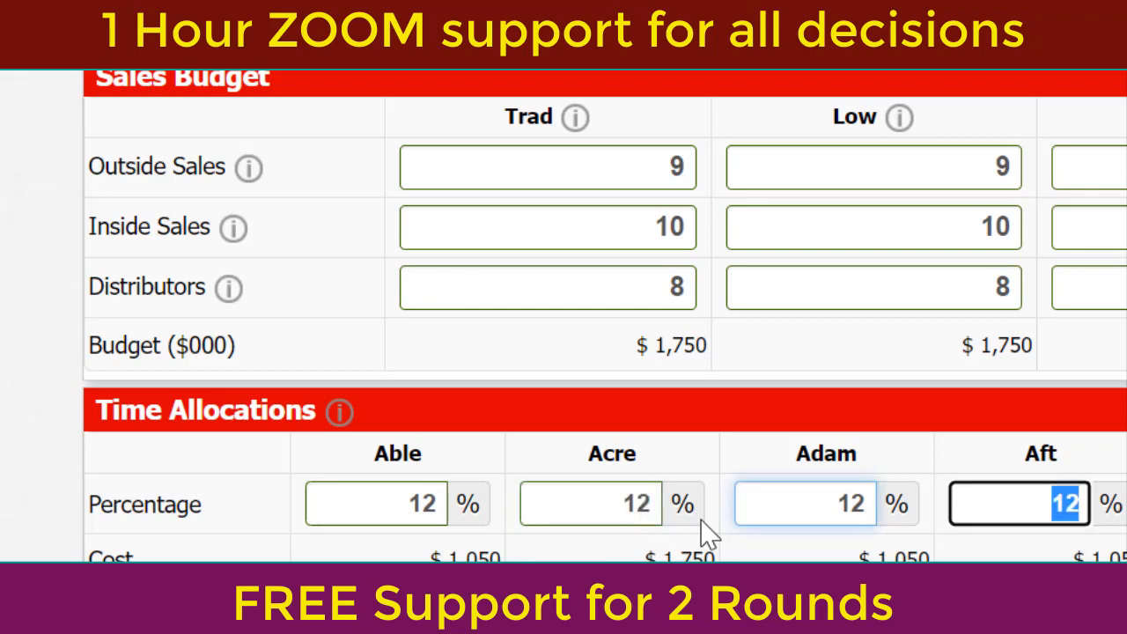
{"action": "key", "text": "Tab"}
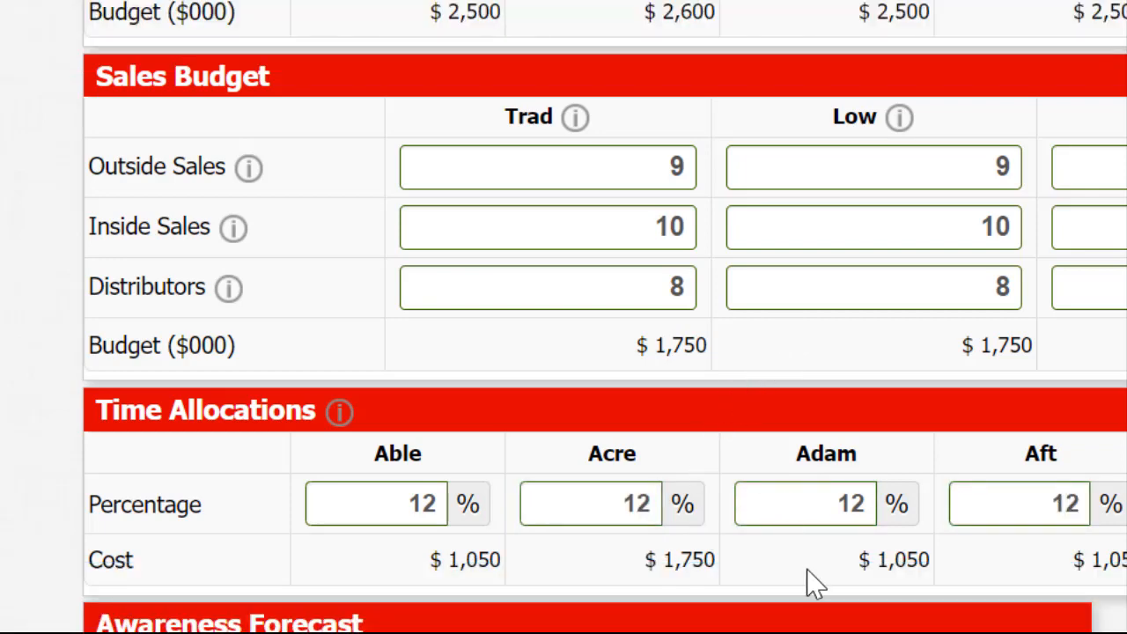
{"action": "scroll", "coordinate": [608, 379], "scroll_direction": "up", "scroll_amount": 4}
{"action": "scroll", "coordinate": [588, 229], "scroll_direction": "down", "scroll_amount": 6}
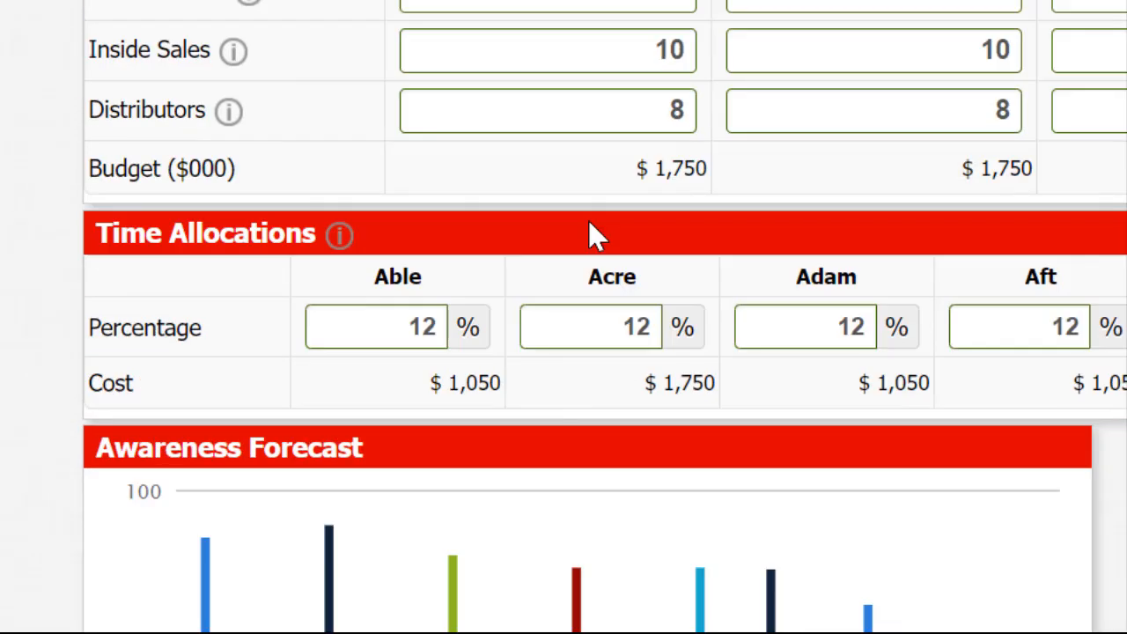
{"action": "scroll", "coordinate": [717, 53], "scroll_direction": "up", "scroll_amount": 6}
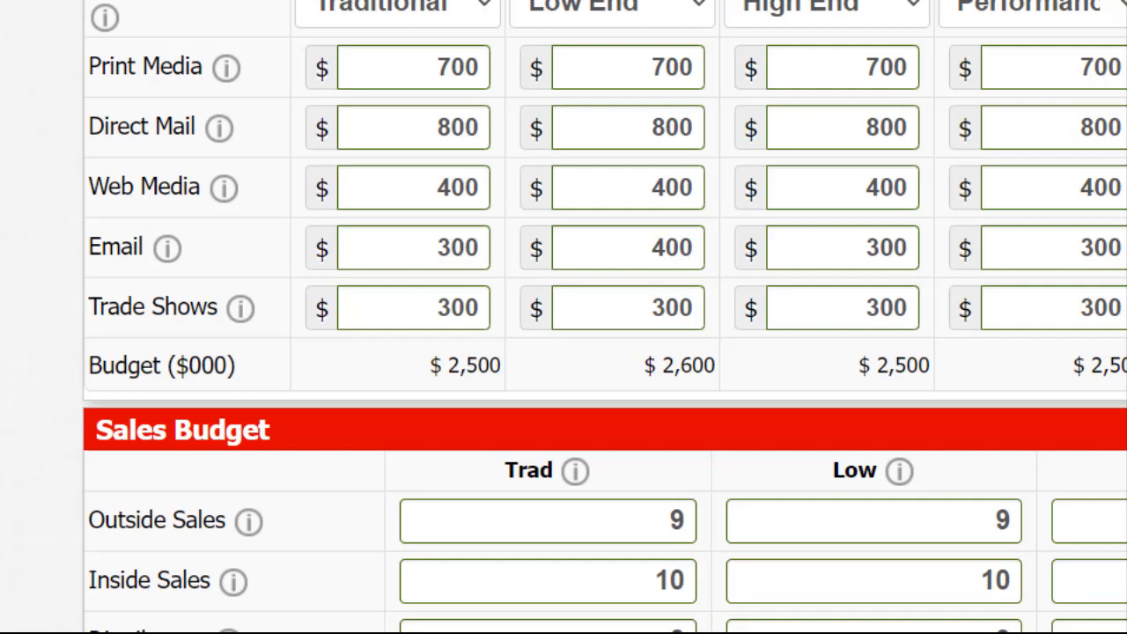
Review Andrews' sales, cash flow and balance sheet figures alongside the competitors in the industry report
{"action": "left_click", "coordinate": [889, 1]}
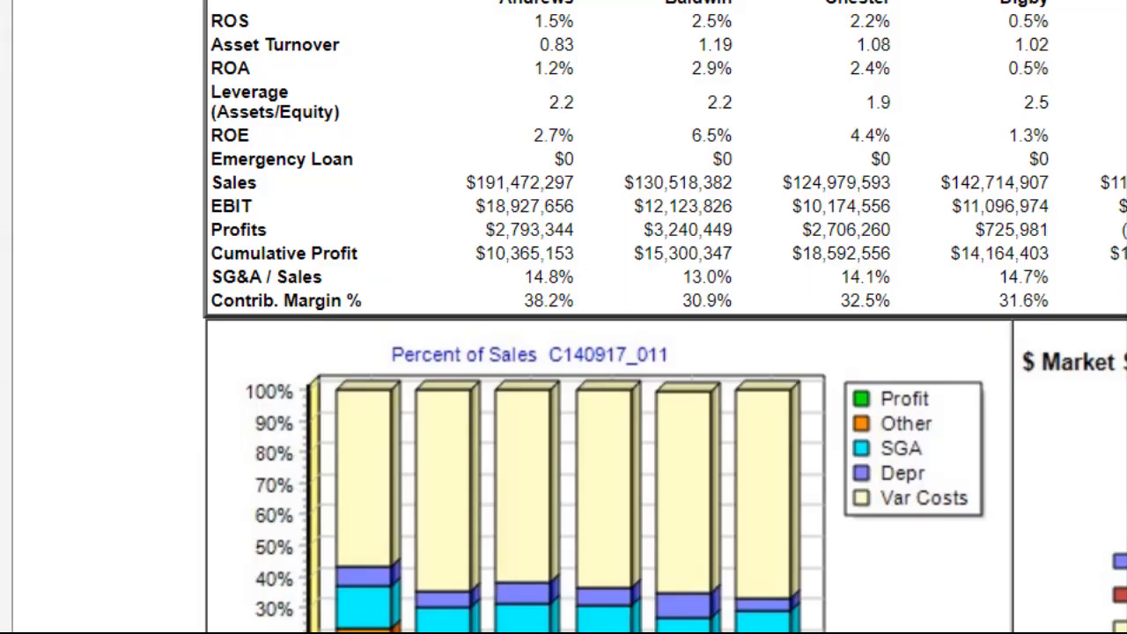
{"action": "left_click_drag", "start_coordinate": [462, 183], "coordinate": [580, 187]}
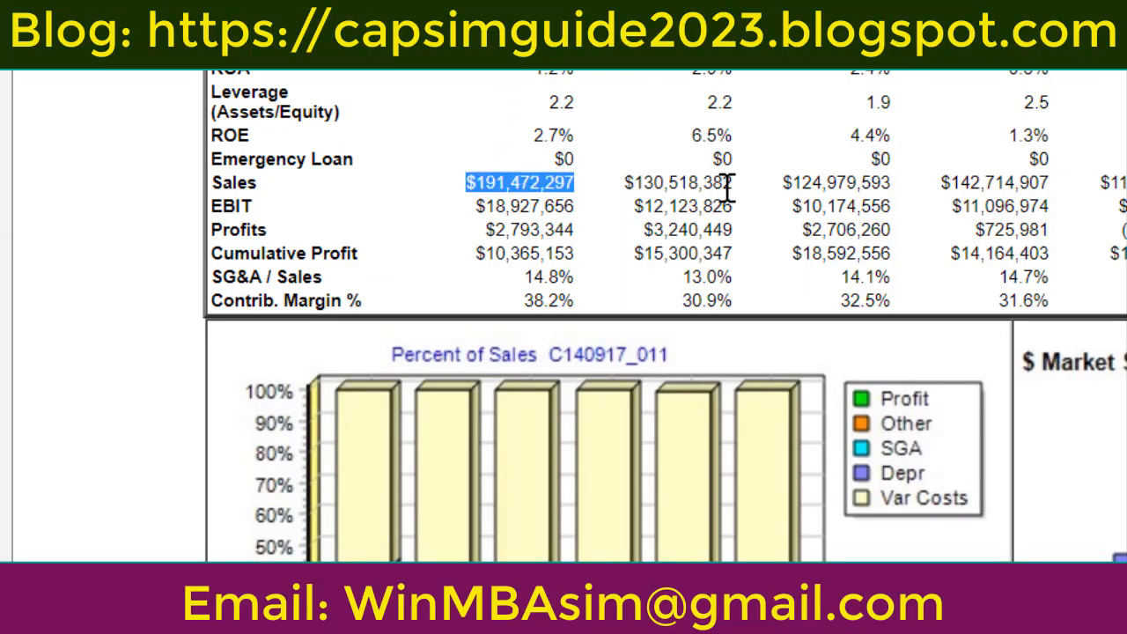
{"action": "scroll", "coordinate": [825, 194], "scroll_direction": "down", "scroll_amount": 4}
{"action": "scroll", "coordinate": [825, 195], "scroll_direction": "down", "scroll_amount": 20}
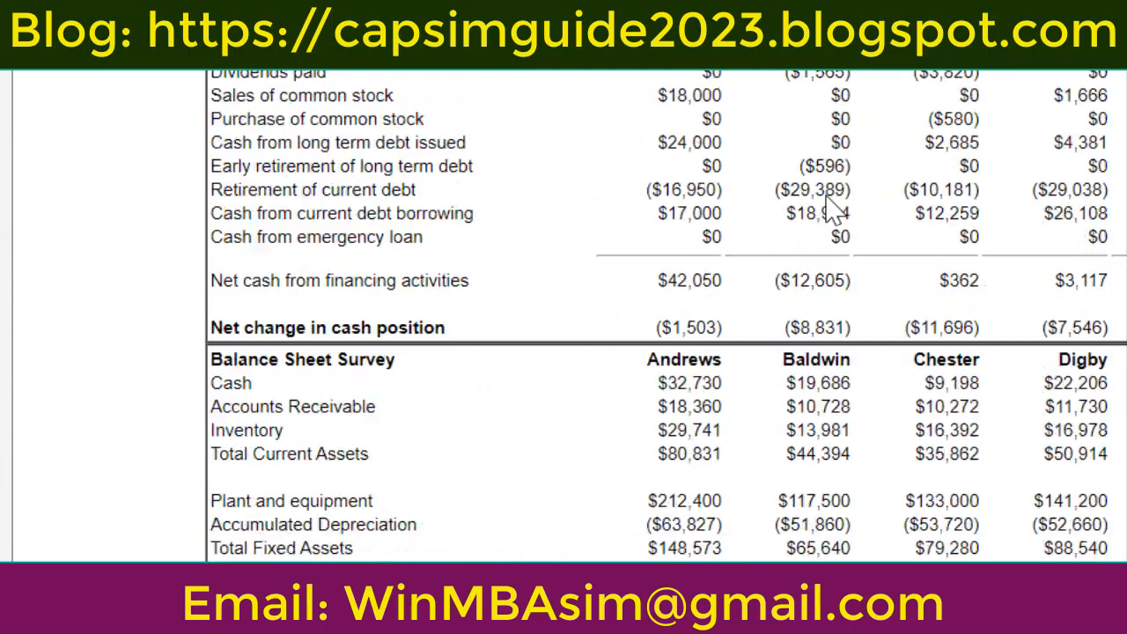
{"action": "scroll", "coordinate": [827, 211], "scroll_direction": "down", "scroll_amount": 4}
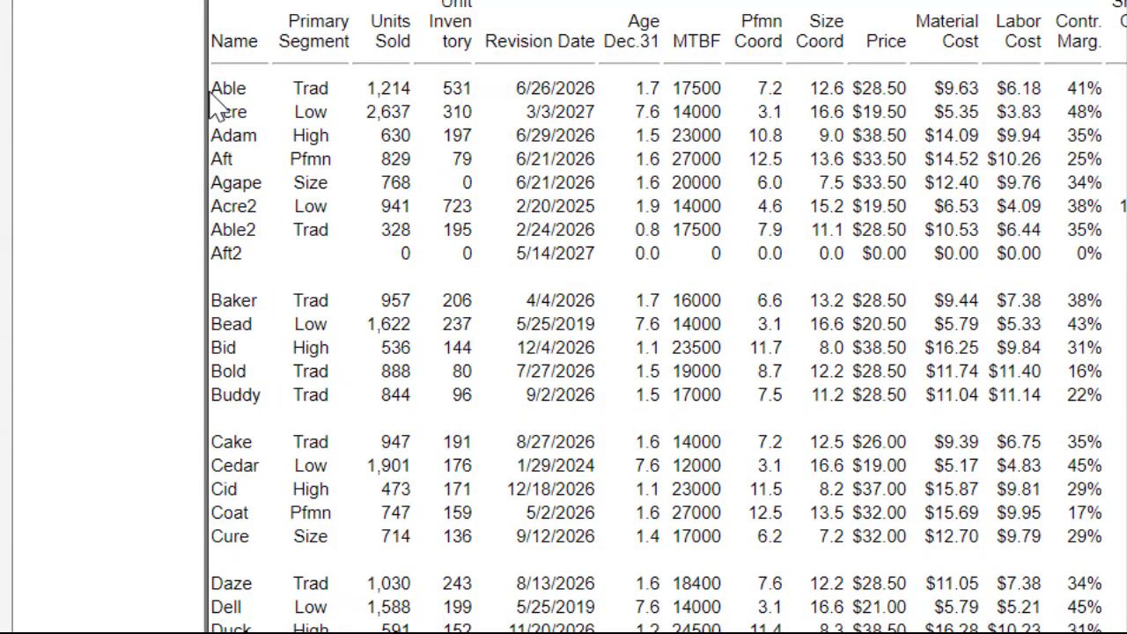
Copy the Andrews product rows from Able through Aft2 in the report's product table, and return to the marketing decisions
{"action": "left_click_drag", "start_coordinate": [212, 88], "coordinate": [1105, 255]}
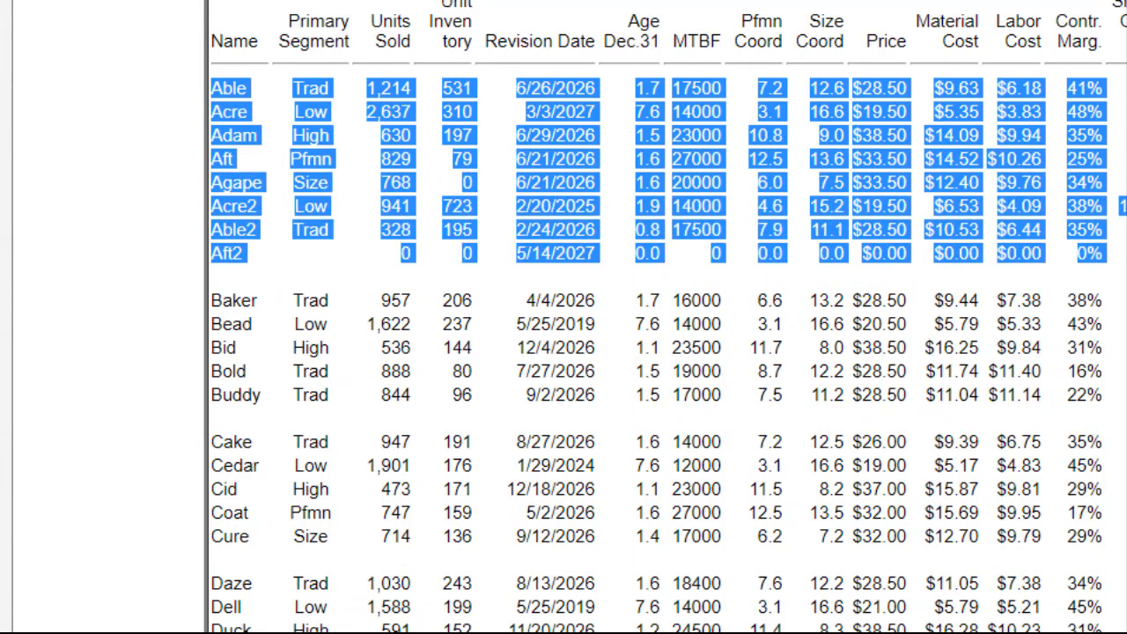
{"action": "right_click", "coordinate": [558, 161]}
{"action": "left_click", "coordinate": [640, 188]}
{"action": "left_click", "coordinate": [932, 132]}
{"action": "key", "text": "alt+Tab"}
Set the unit sales forecast to 1525 for Able, 3387 for Acre and 842 for Adam
{"action": "left_click", "coordinate": [757, 130]}
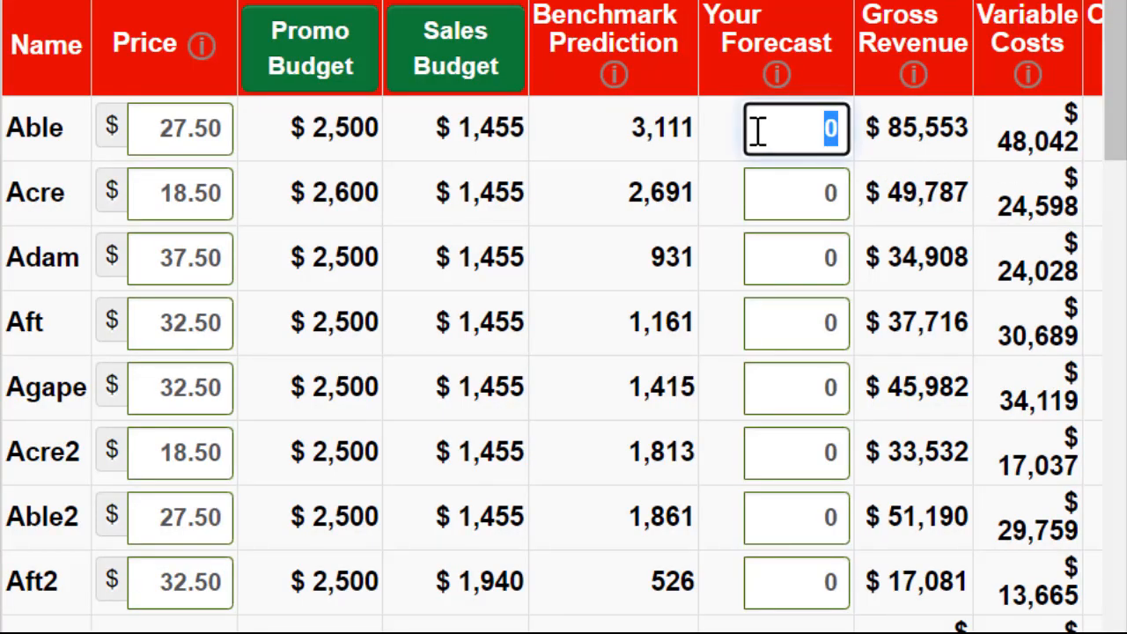
{"action": "type", "text": "1525"}
{"action": "key", "text": "Tab"}
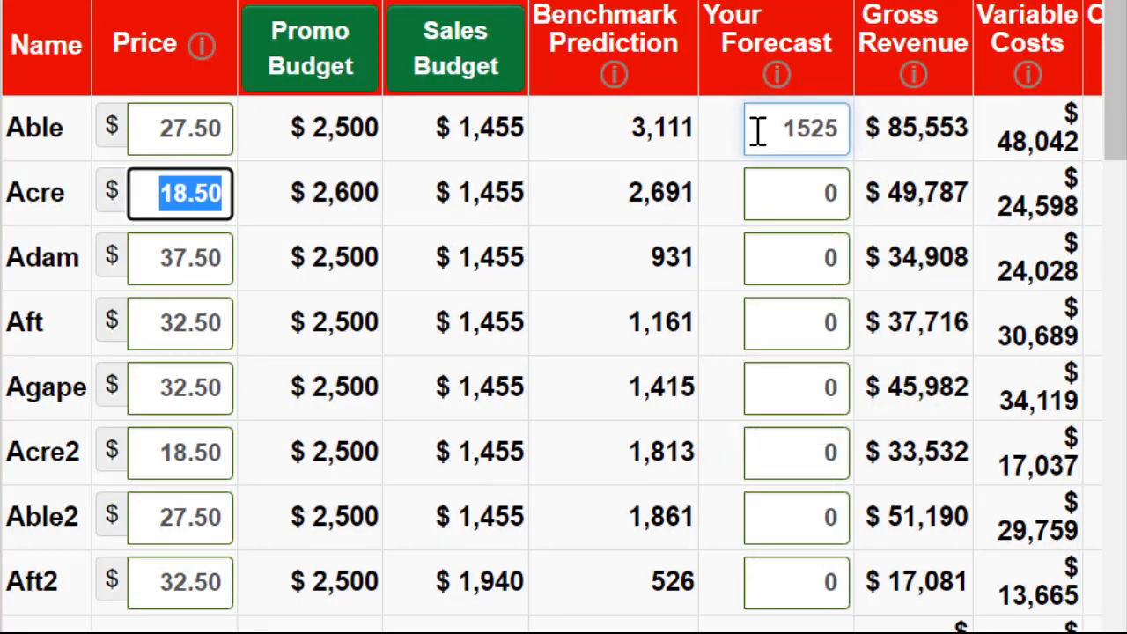
{"action": "key", "text": "Tab"}
{"action": "type", "text": "3387"}
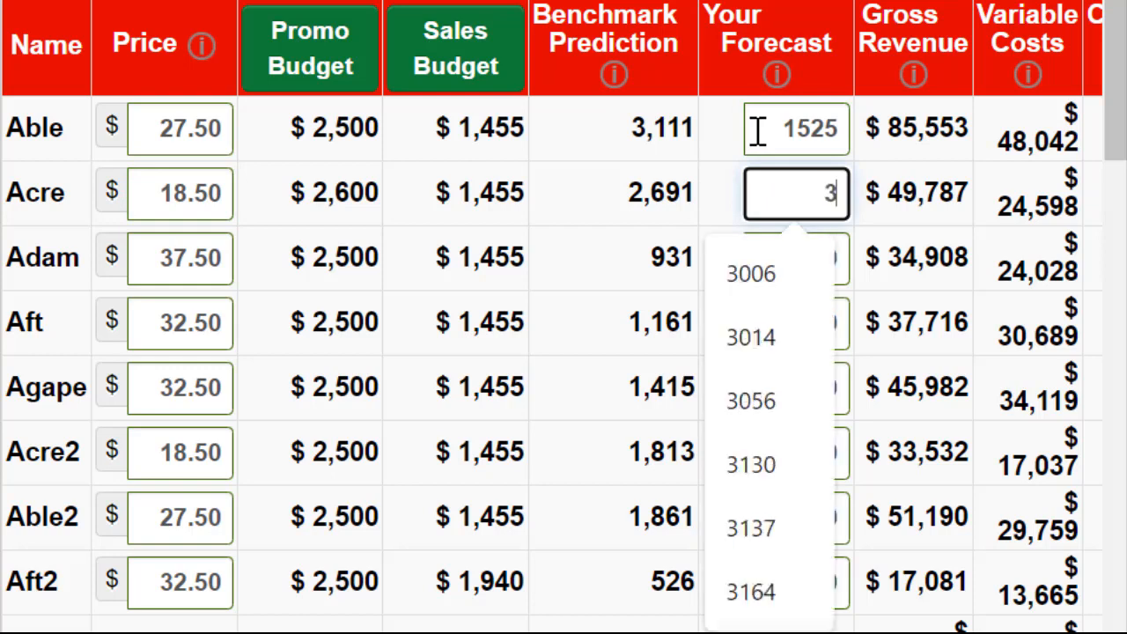
{"action": "key", "text": "Tab"}
{"action": "key", "text": "Tab"}
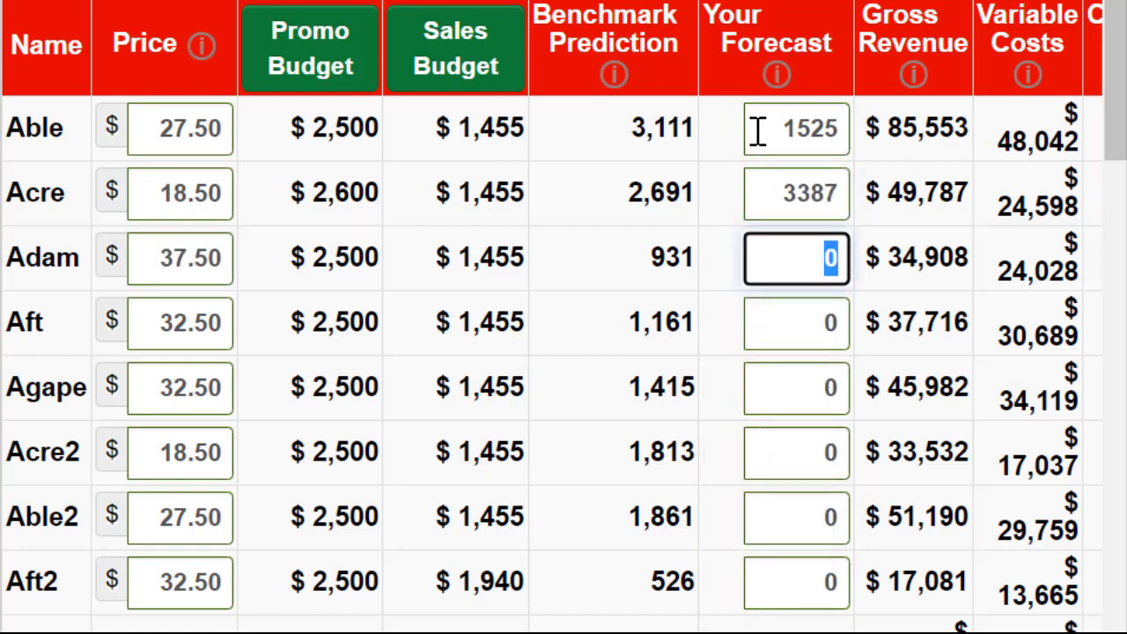
{"action": "type", "text": "842"}
{"action": "key", "text": "Tab"}
{"action": "key", "text": "Tab"}
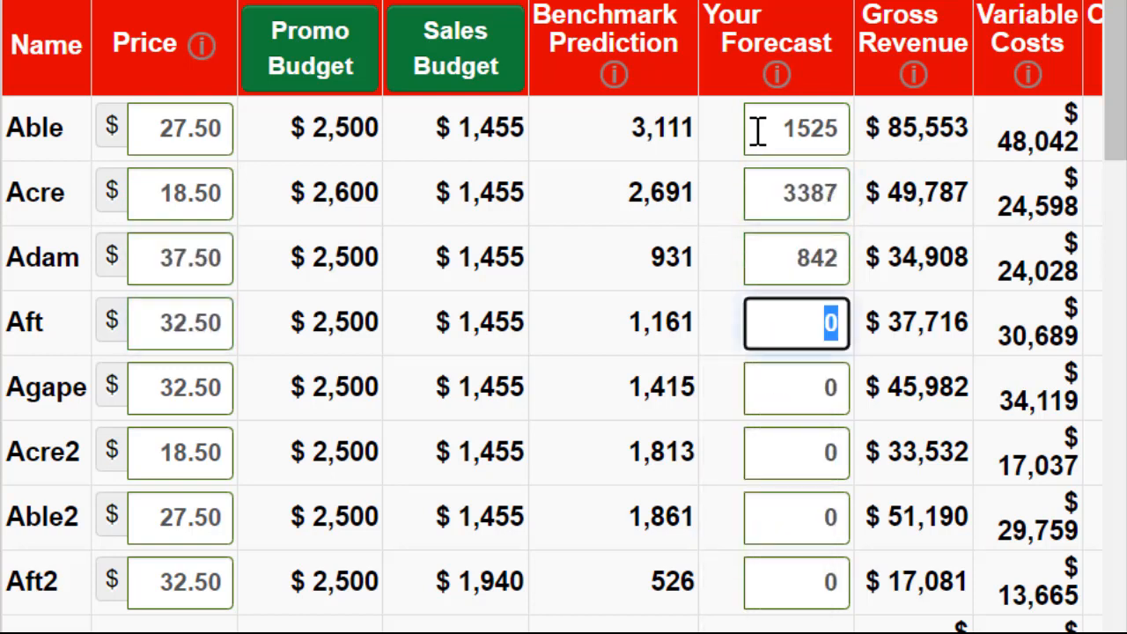
Set the unit sales forecast to 1142 for Aft, 1156 for Agape and 2336 for Acre2
{"action": "type", "text": "11"}
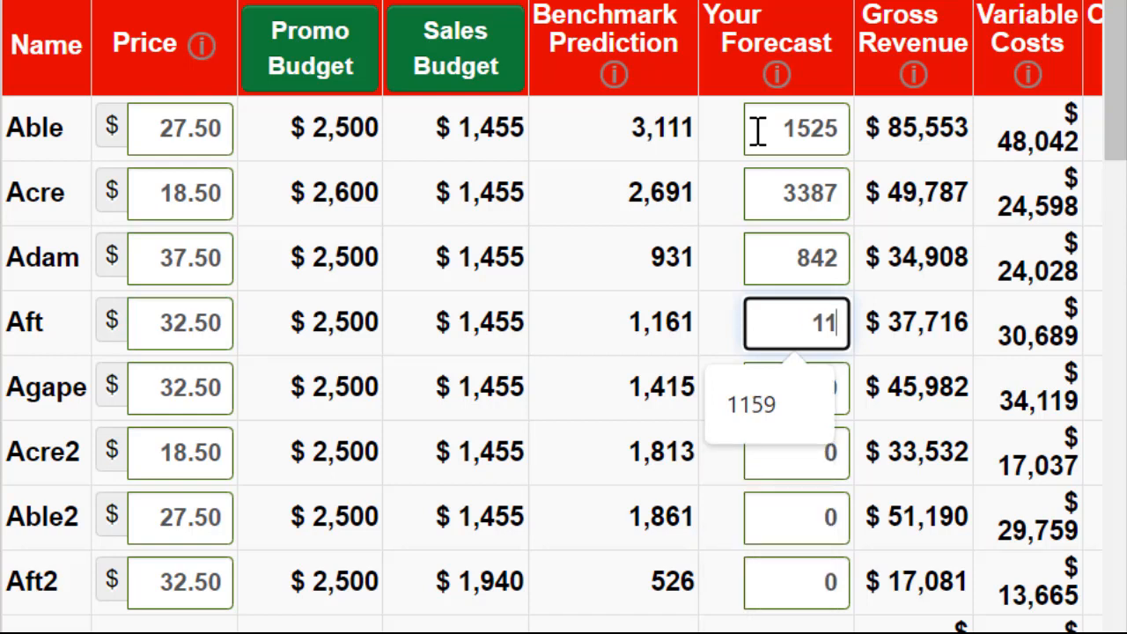
{"action": "type", "text": "42"}
{"action": "key", "text": "Tab"}
{"action": "key", "text": "Tab"}
{"action": "type", "text": "115"}
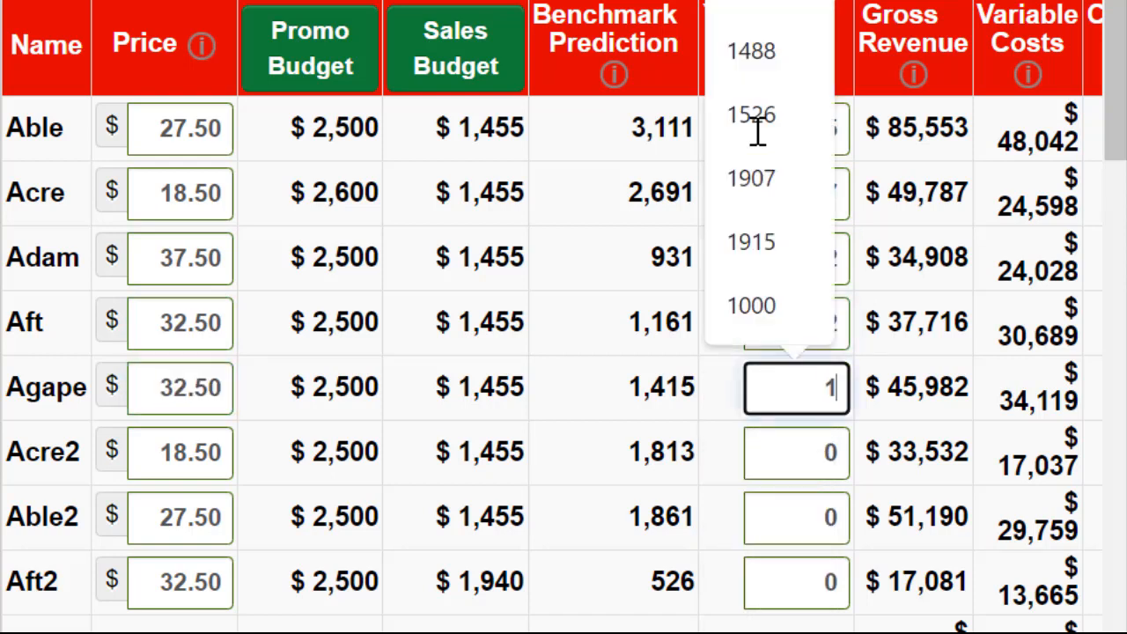
{"action": "type", "text": "6"}
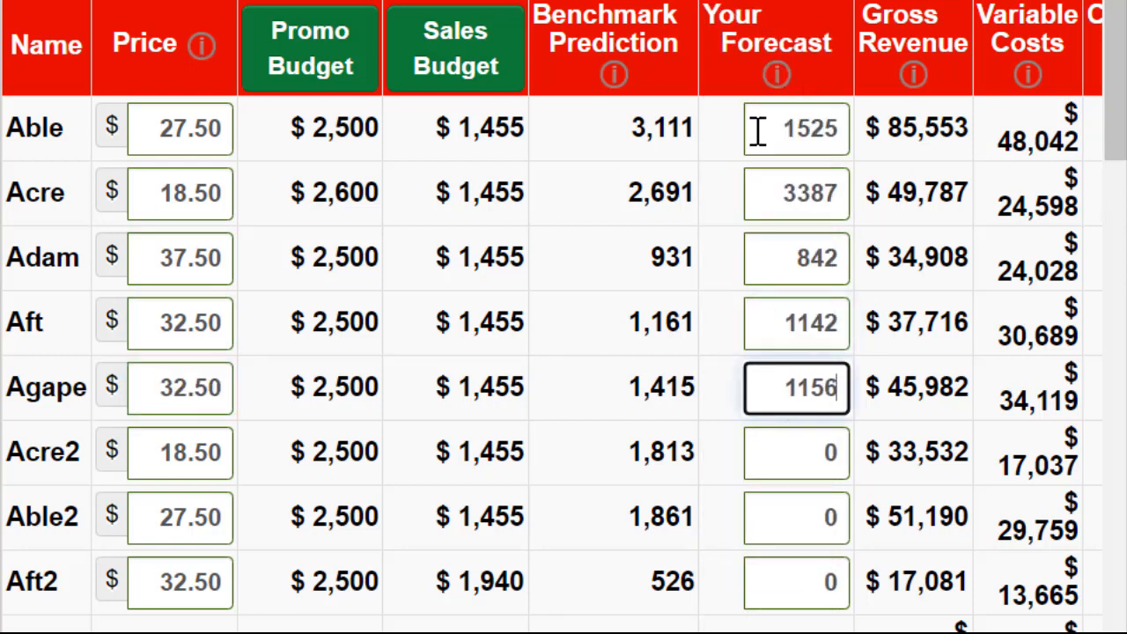
{"action": "key", "text": "Tab"}
{"action": "key", "text": "Tab"}
{"action": "type", "text": "233"}
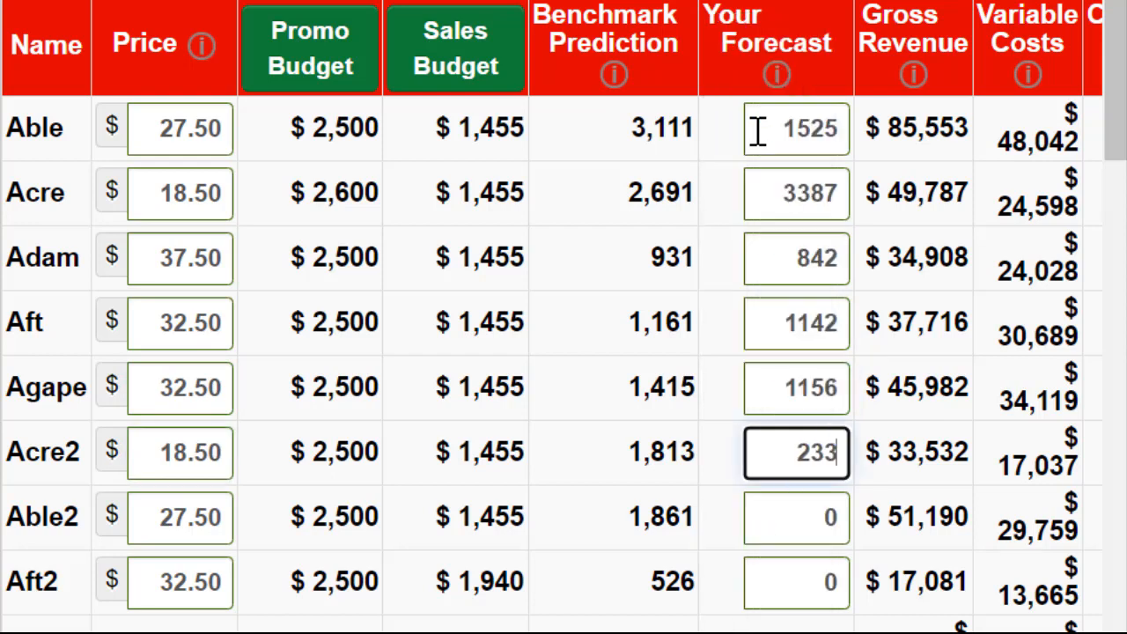
{"action": "type", "text": "6"}
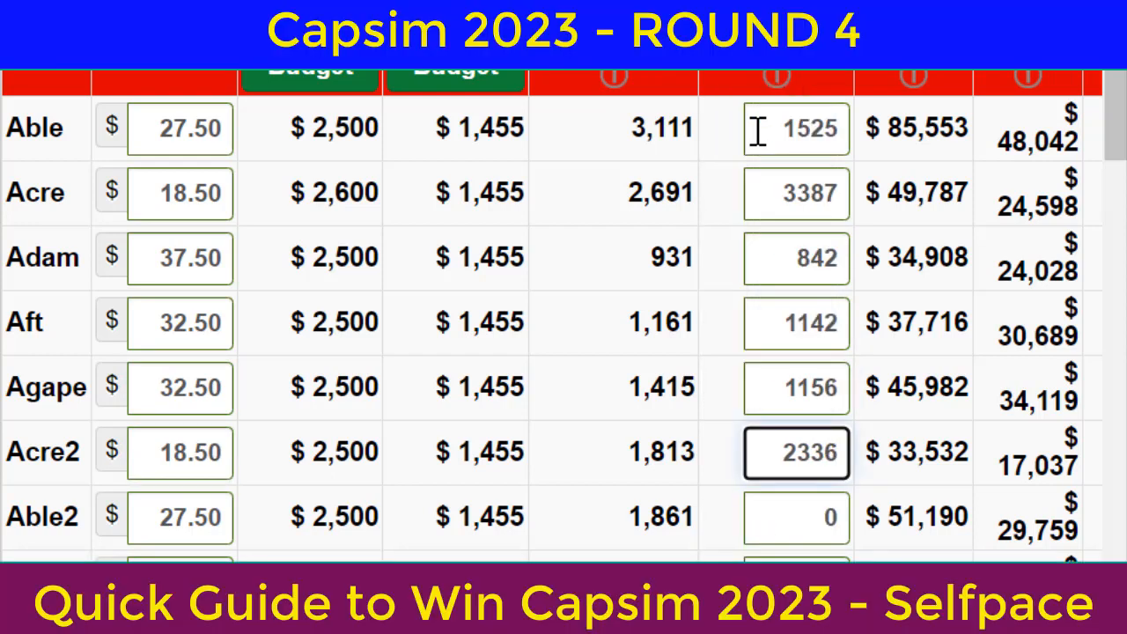
{"action": "key", "text": "Tab"}
{"action": "key", "text": "Tab"}
Set the unit sales forecast to 1016 for Able2 and 571 for Aft2
{"action": "type", "text": "101"}
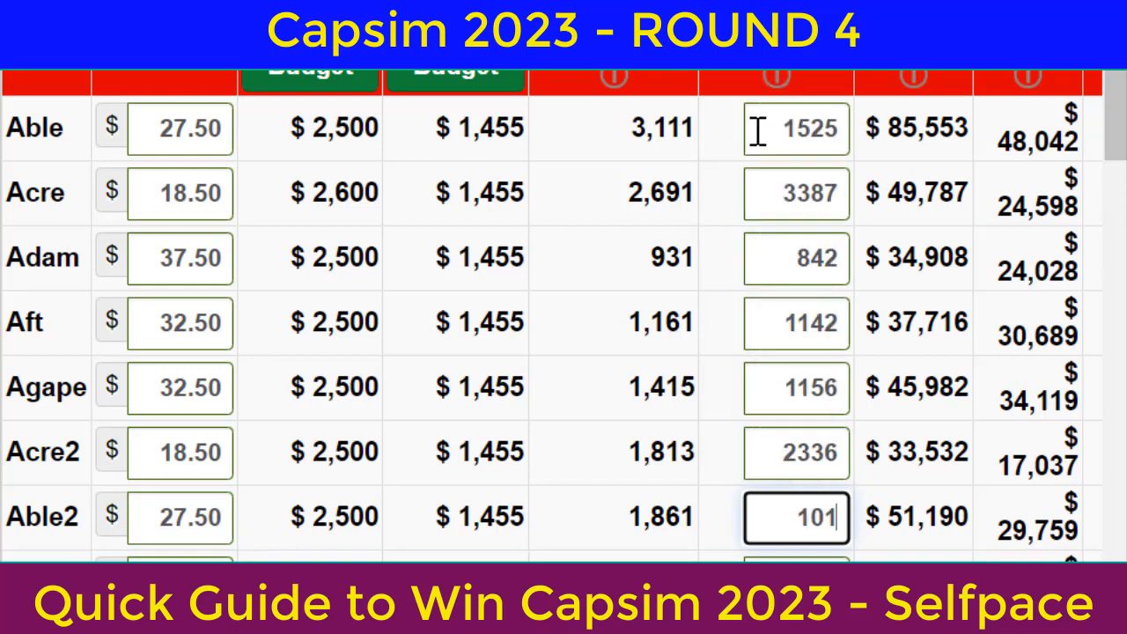
{"action": "type", "text": "6"}
{"action": "key", "text": "Tab"}
{"action": "key", "text": "shift+Tab"}
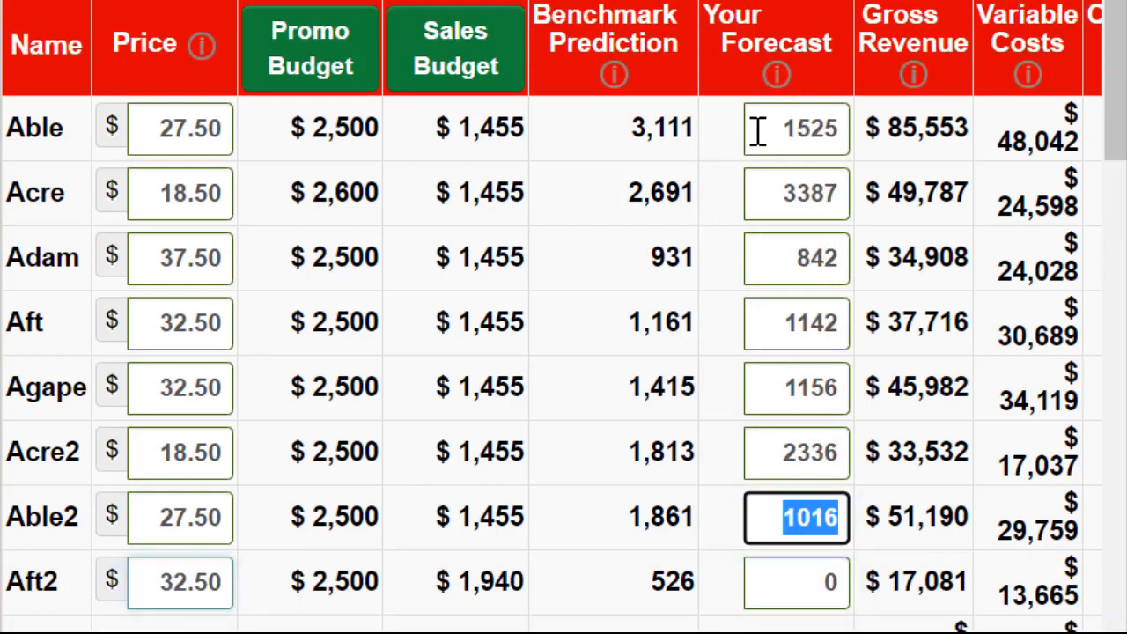
{"action": "key", "text": "Tab"}
{"action": "key", "text": "Tab"}
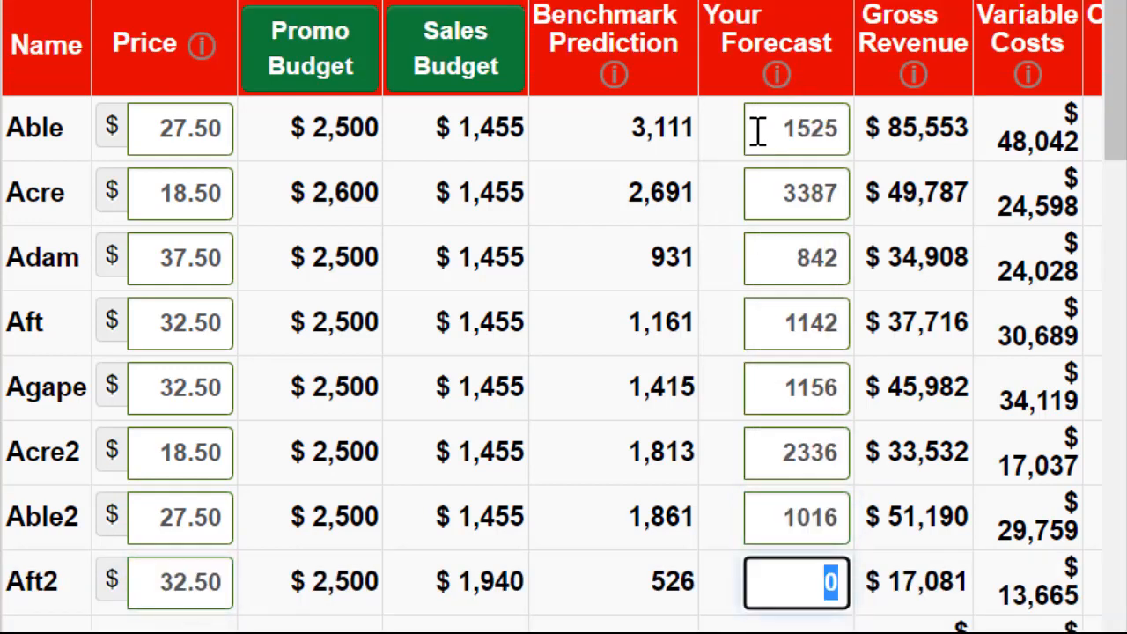
{"action": "type", "text": "571"}
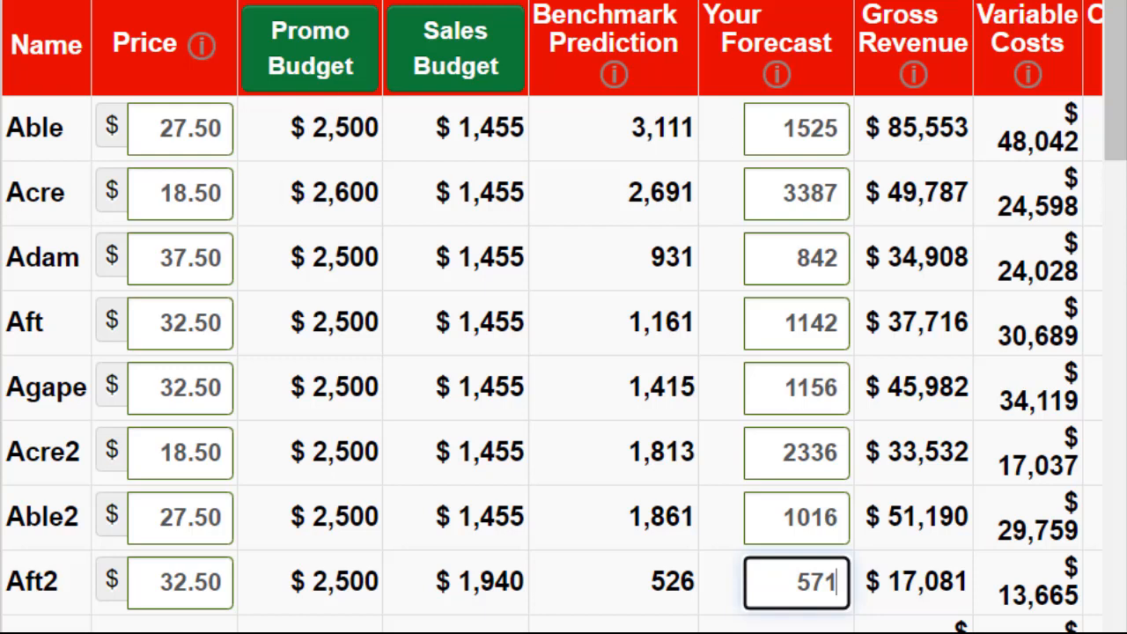
{"action": "key", "text": "Tab"}
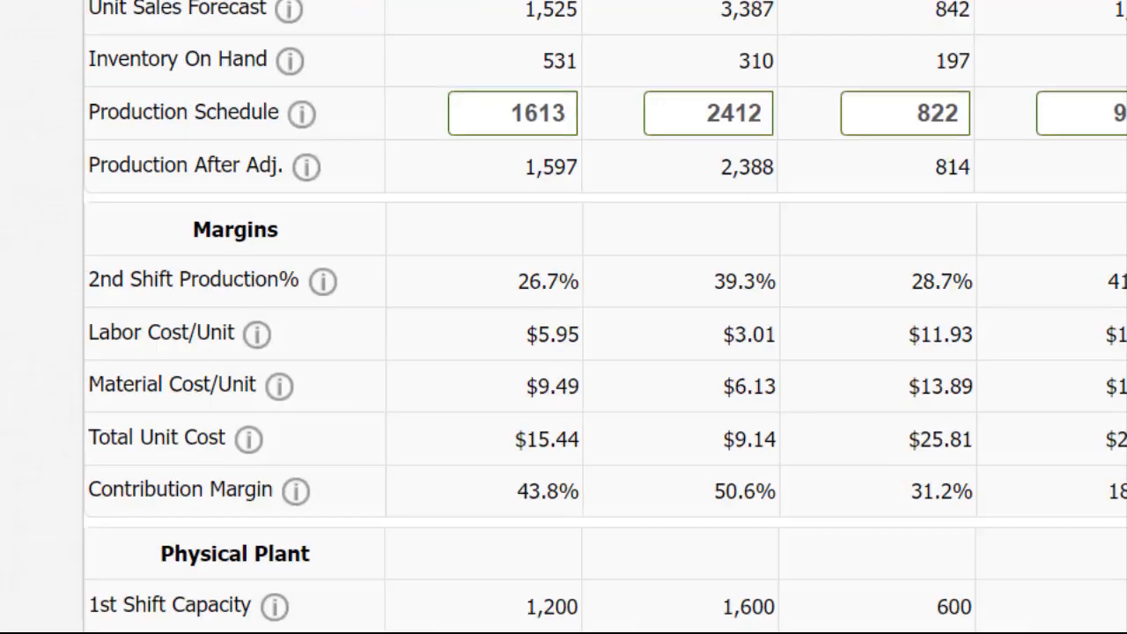
Set the production schedule to 994 for Able, 3077 for Acre and 645 for Adam
{"action": "left_click", "coordinate": [181, 257]}
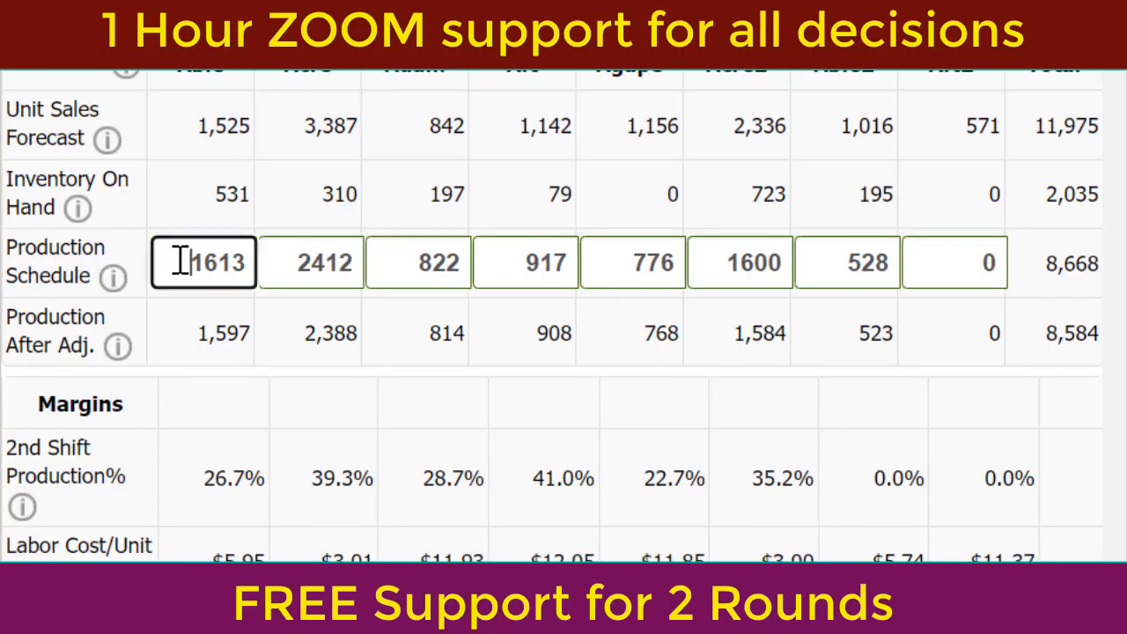
{"action": "double_click", "coordinate": [171, 264]}
{"action": "type", "text": "994"}
{"action": "key", "text": "Tab"}
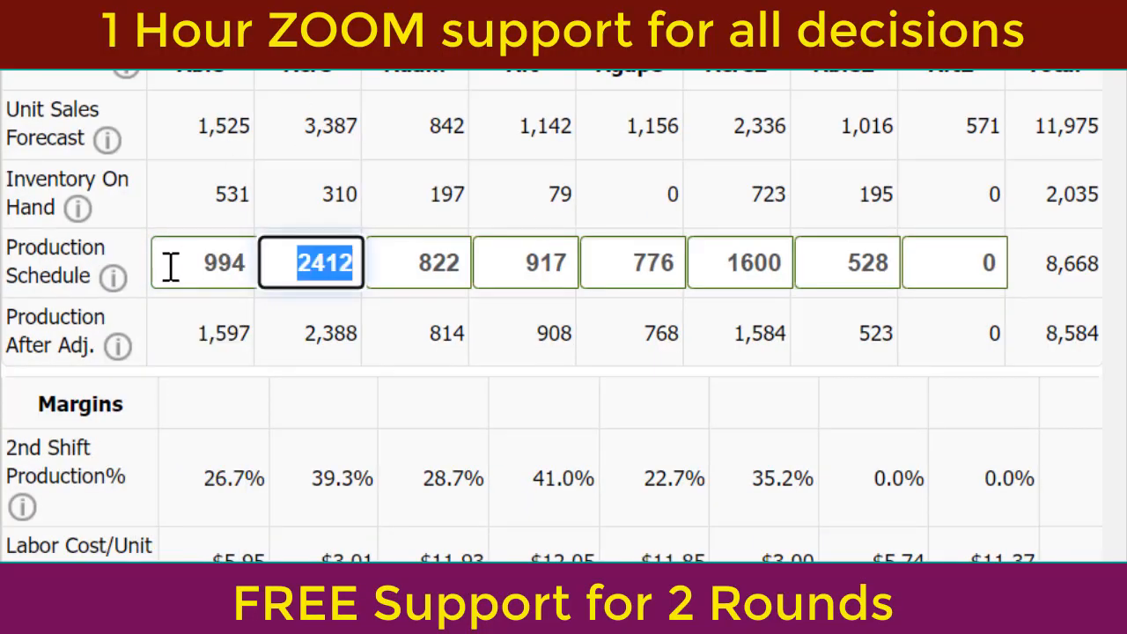
{"action": "type", "text": "3077"}
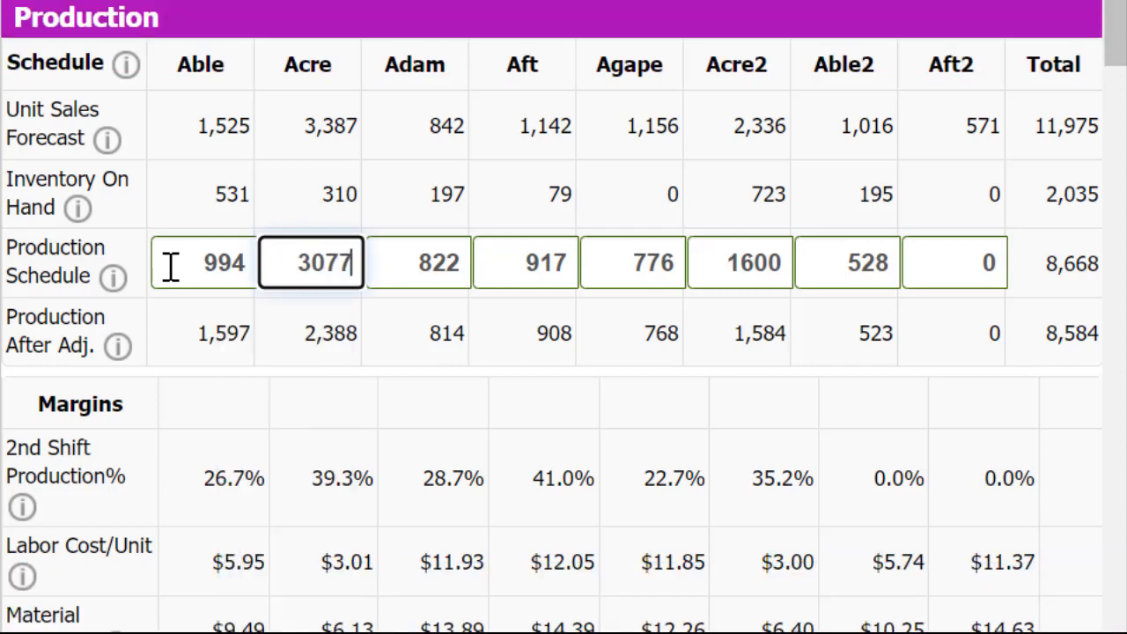
{"action": "key", "text": "Tab"}
{"action": "type", "text": "645"}
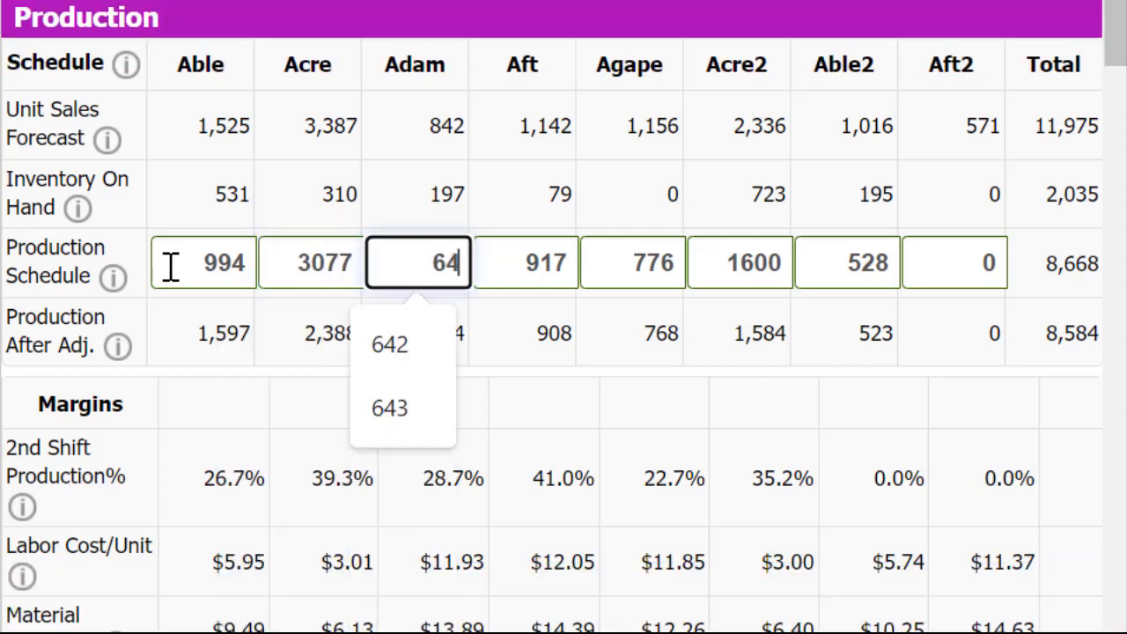
{"action": "key", "text": "Tab"}
Set the production schedule to 1063 for Aft, 1156 for Agape and 1613 for Acre2
{"action": "type", "text": "1063"}
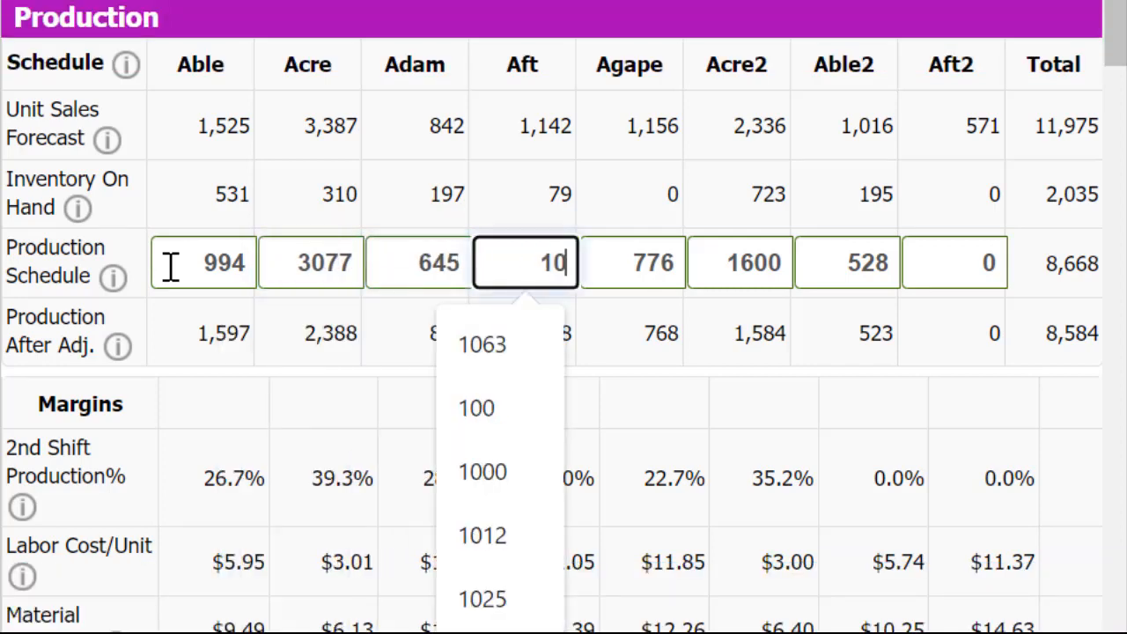
{"action": "key", "text": "Tab"}
{"action": "type", "text": "1156"}
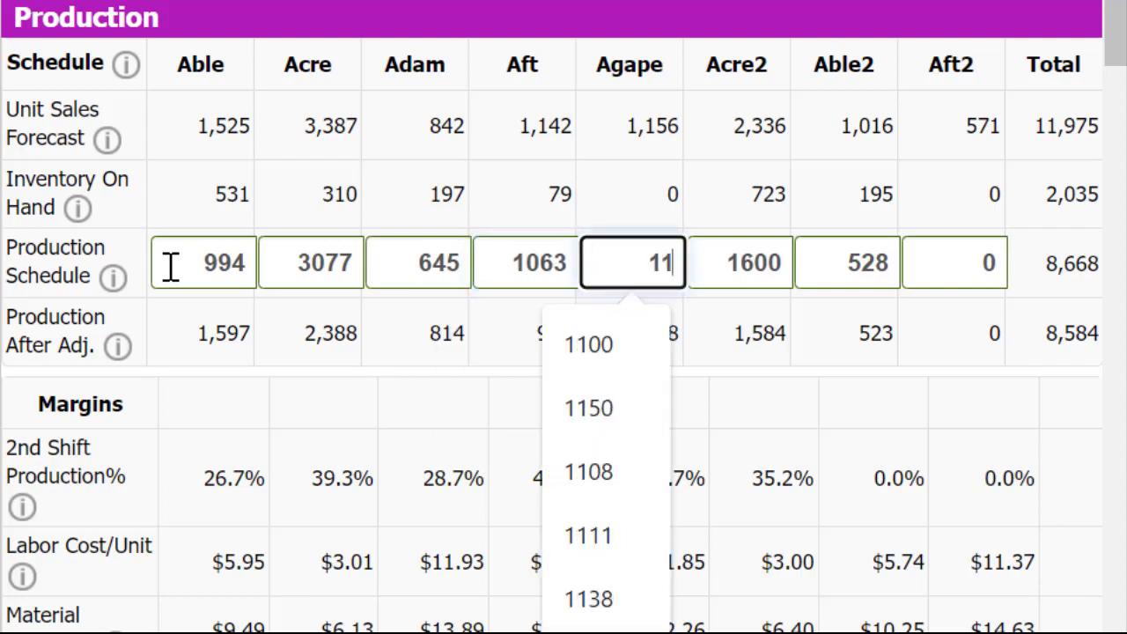
{"action": "key", "text": "Tab"}
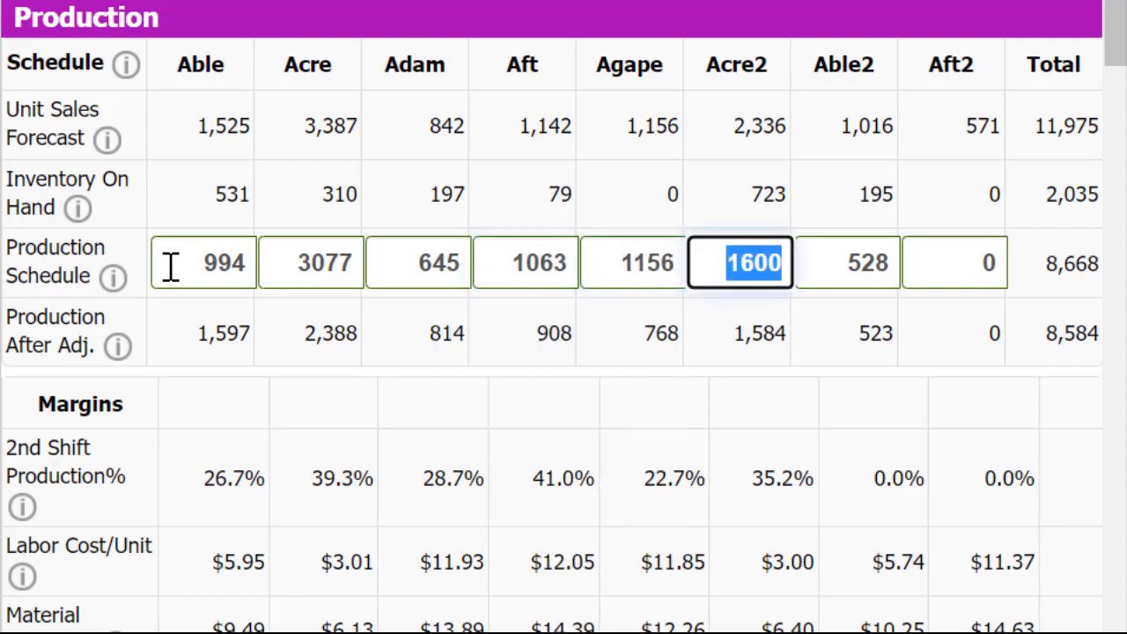
{"action": "type", "text": "1613"}
{"action": "key", "text": "Tab"}
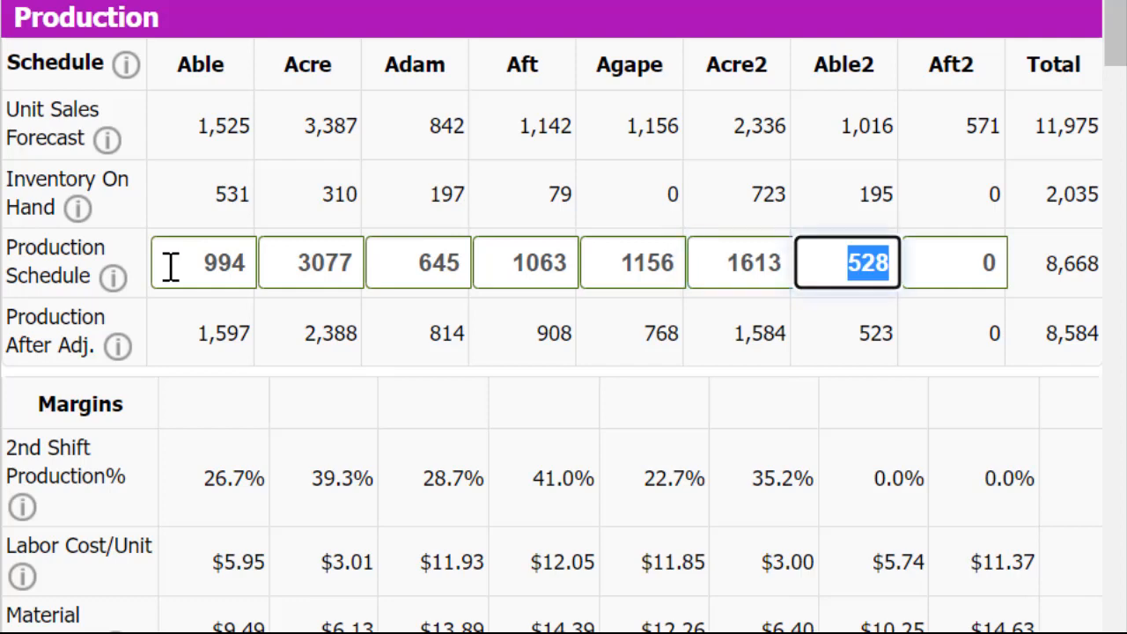
Set the production schedule to 1613 for Able2 and 821 for Aft2
{"action": "type", "text": "1613"}
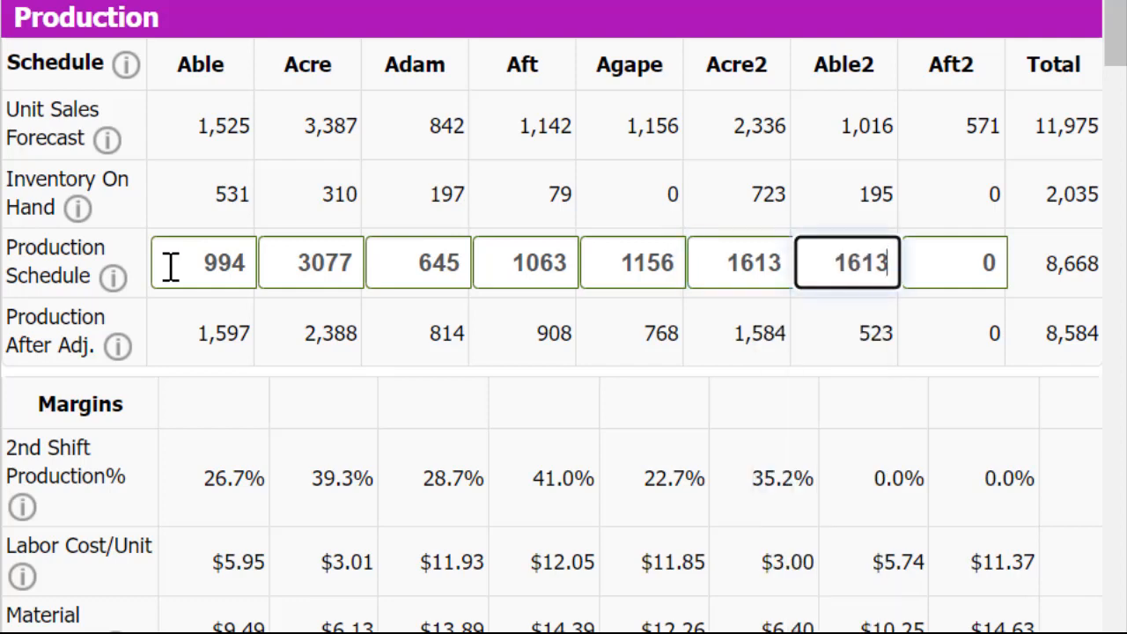
{"action": "key", "text": "Tab"}
{"action": "type", "text": "821"}
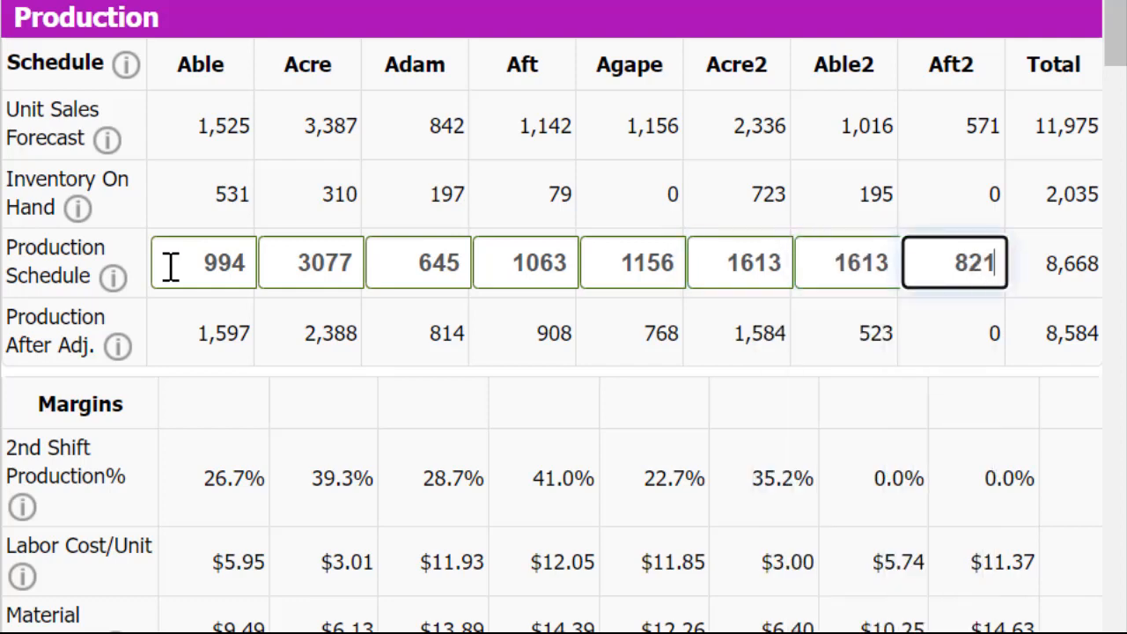
{"action": "key", "text": "Tab"}
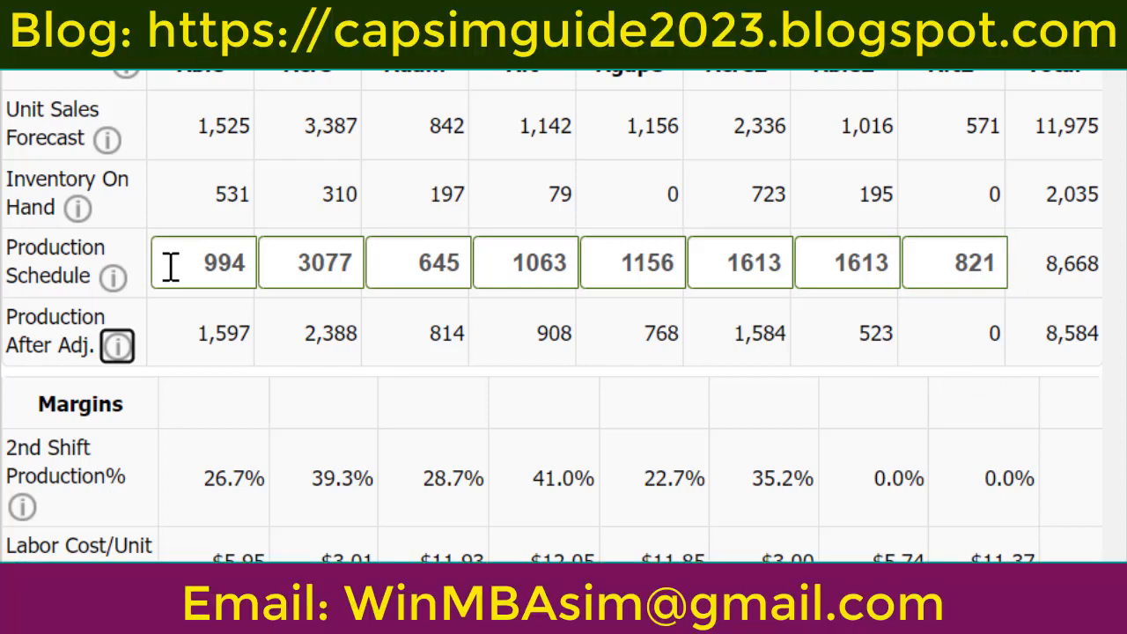
Recheck the production schedule entries and correct the Able2 quantity to 821
{"action": "left_click", "coordinate": [170, 266]}
{"action": "double_click", "coordinate": [170, 266]}
{"action": "left_click", "coordinate": [372, 261]}
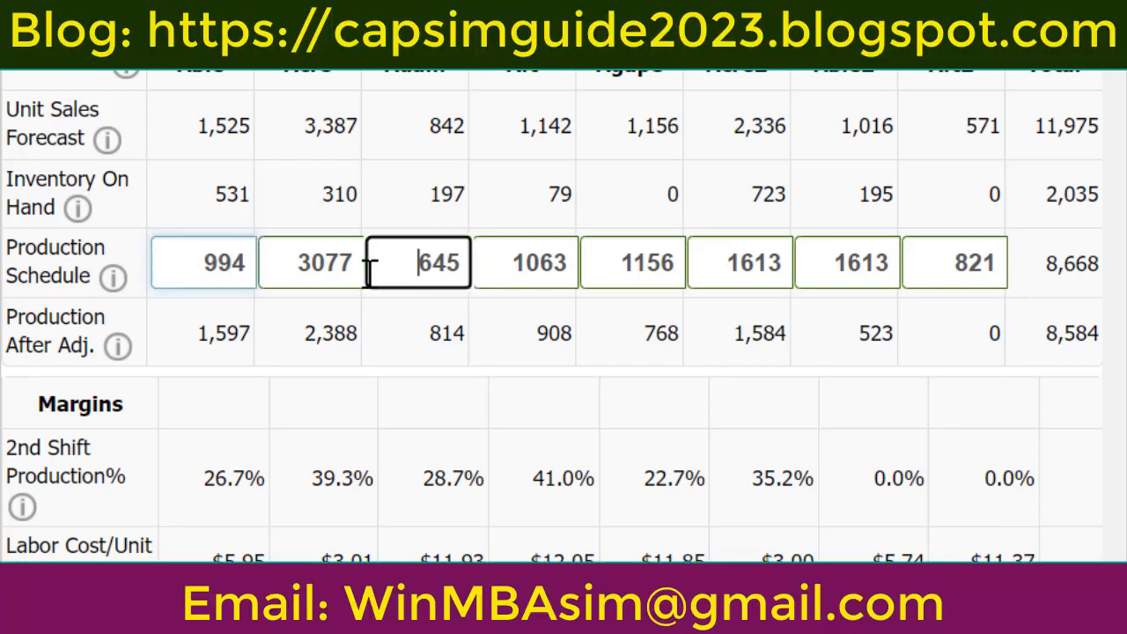
{"action": "left_click", "coordinate": [520, 269]}
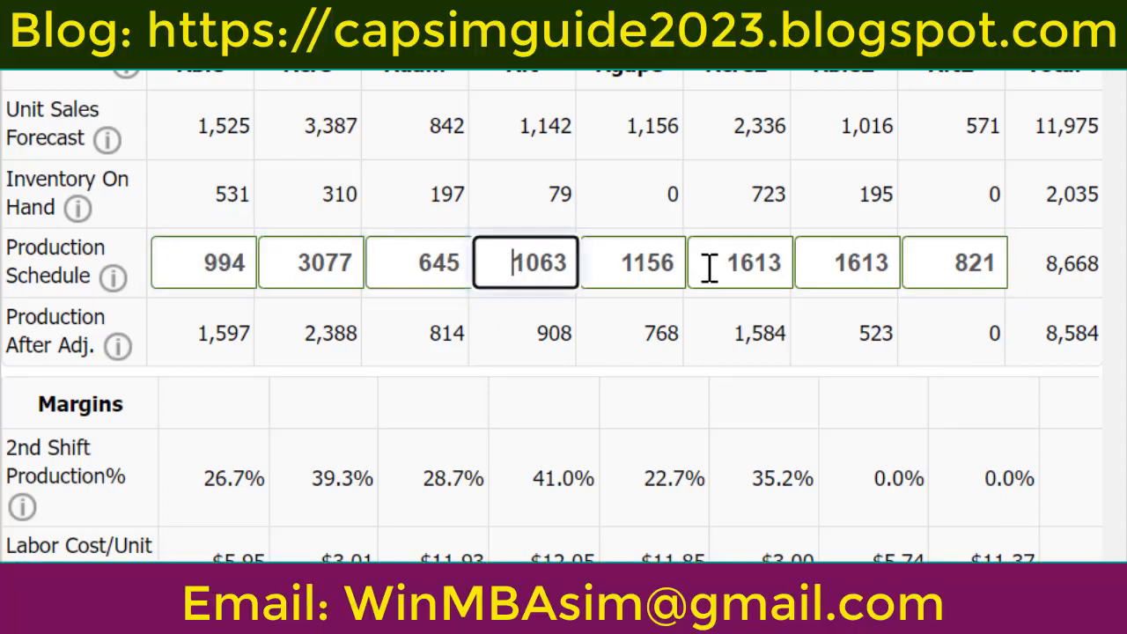
{"action": "left_click", "coordinate": [653, 257]}
{"action": "left_click", "coordinate": [741, 258]}
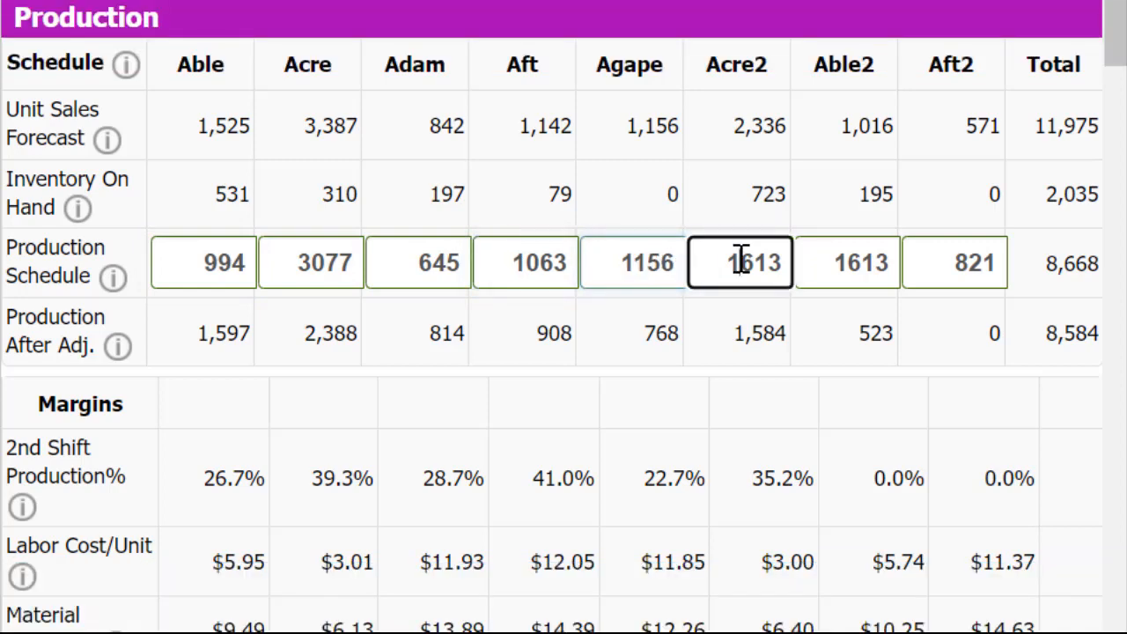
{"action": "left_click", "coordinate": [843, 264]}
{"action": "type", "text": "821"}
{"action": "key", "text": "Tab"}
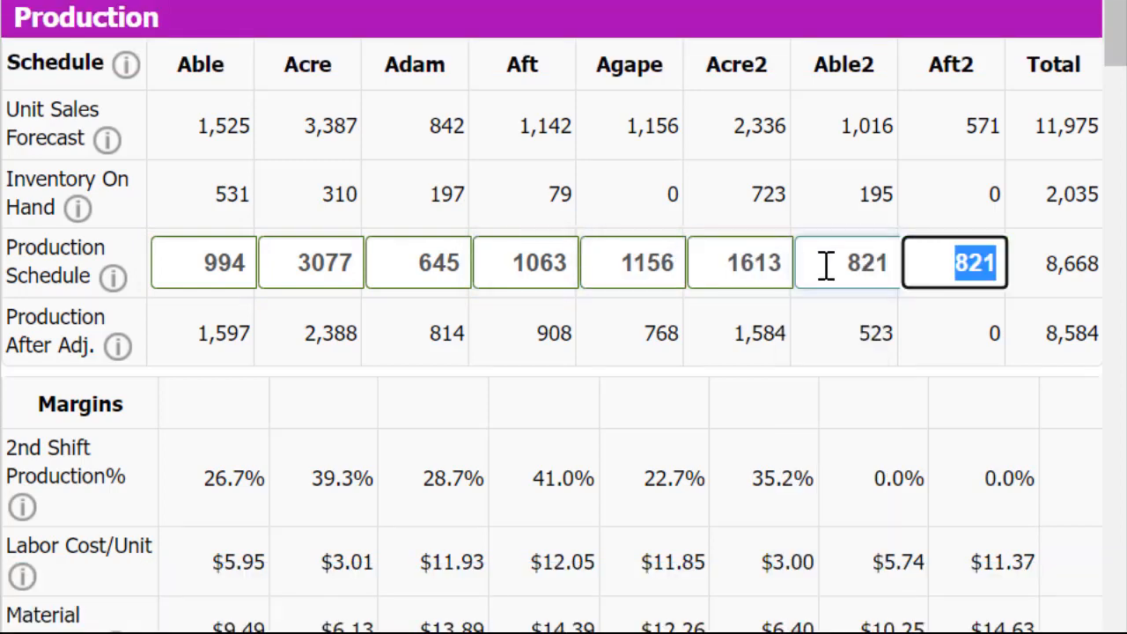
Set the production schedule for Aft2 to 571
{"action": "type", "text": "571"}
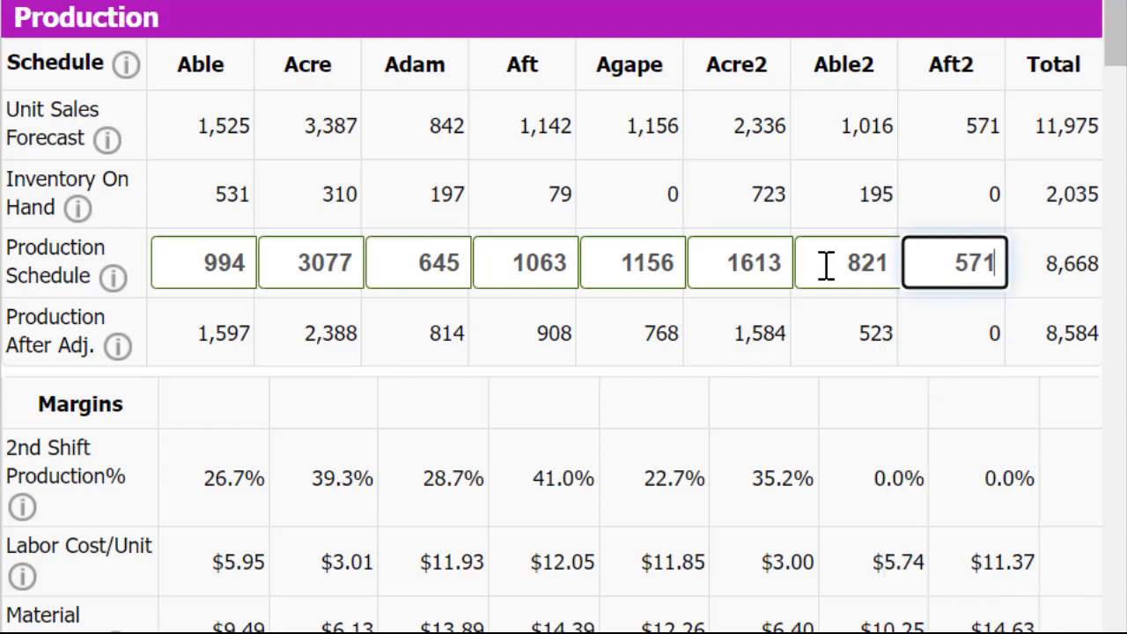
{"action": "key", "text": "Tab"}
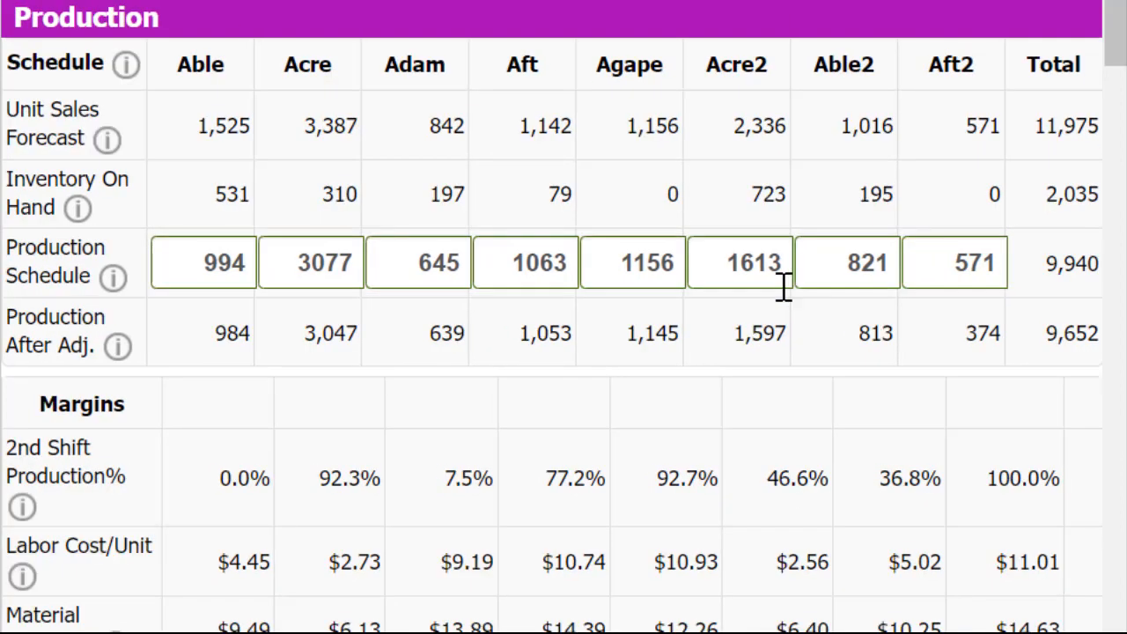
Set the new automation rating to 8.0 for Able and 10.0 for Acre
{"action": "scroll", "coordinate": [717, 289], "scroll_direction": "down", "scroll_amount": 7}
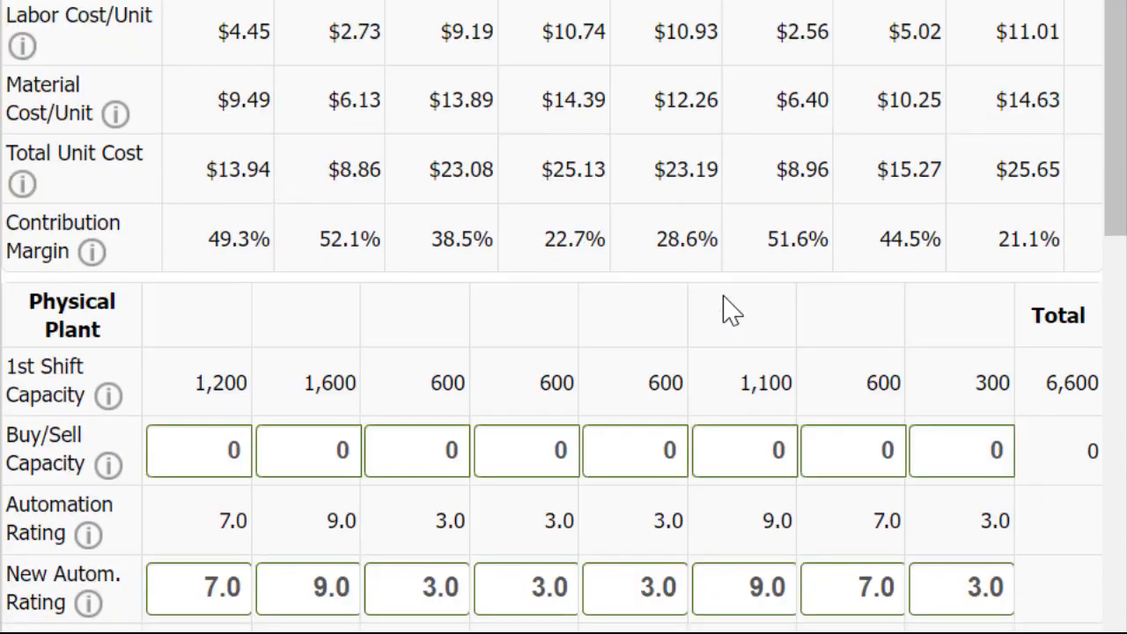
{"action": "left_click", "coordinate": [200, 410]}
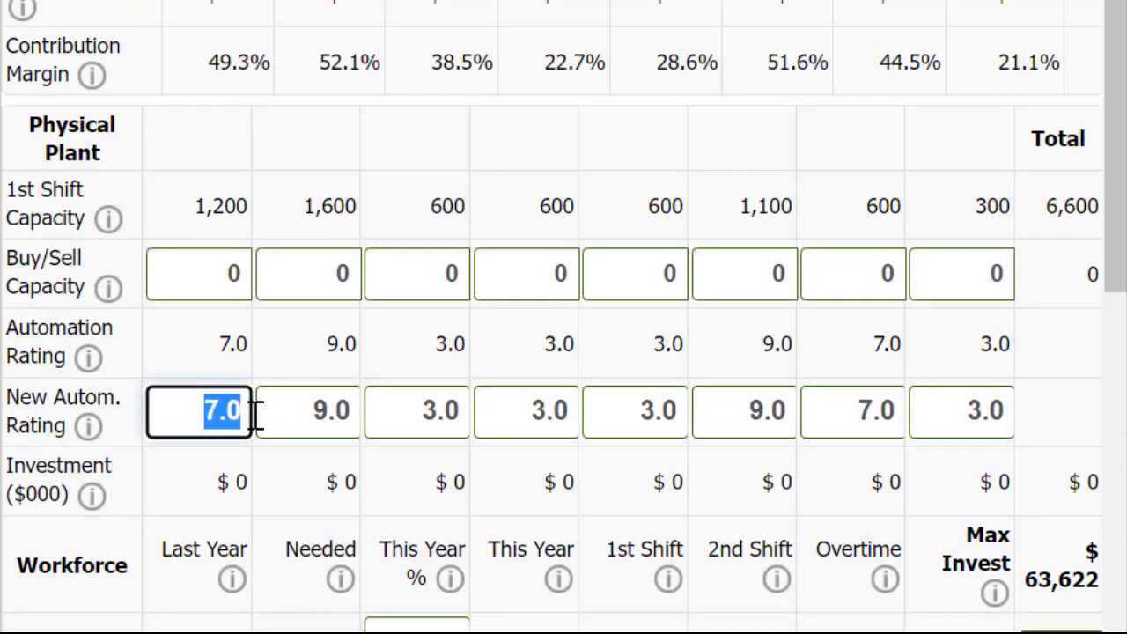
{"action": "type", "text": "8"}
{"action": "key", "text": "Tab"}
{"action": "type", "text": "10"}
{"action": "key", "text": "Tab"}
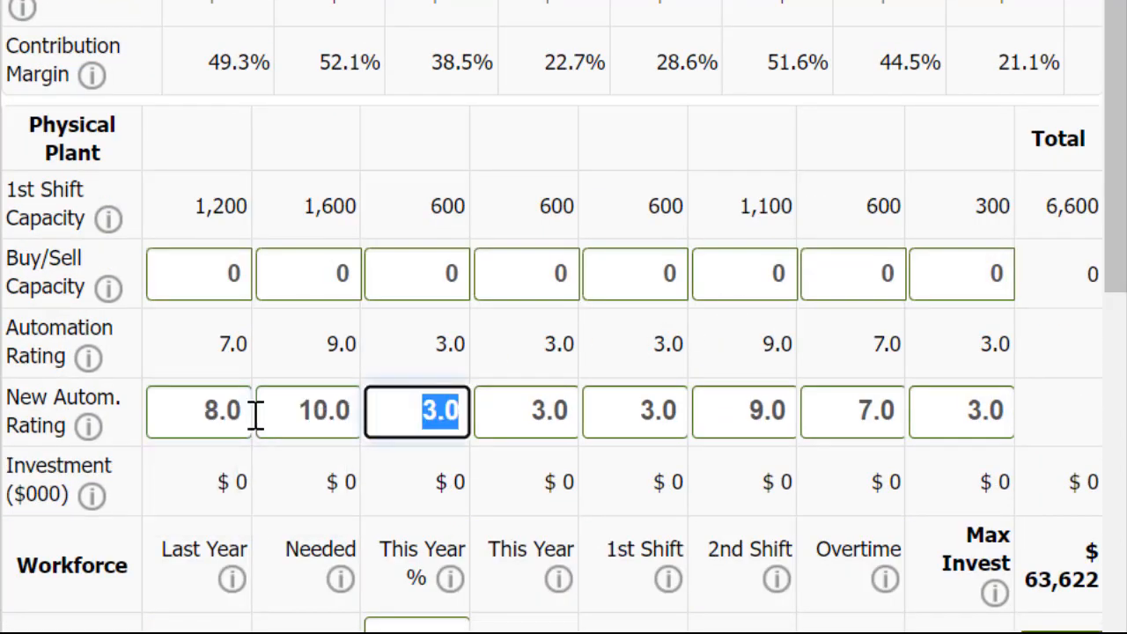
Set the new automation rating to 4.0 for Adam, Aft and Agape
{"action": "type", "text": "4"}
{"action": "key", "text": "Tab"}
{"action": "type", "text": "4"}
{"action": "key", "text": "Tab"}
{"action": "type", "text": "4"}
{"action": "key", "text": "Tab"}
Set the new automation rating to 10.0 for Acre2, 8.0 for Able2 and 4.0 for Aft2
{"action": "type", "text": "10"}
{"action": "key", "text": "Tab"}
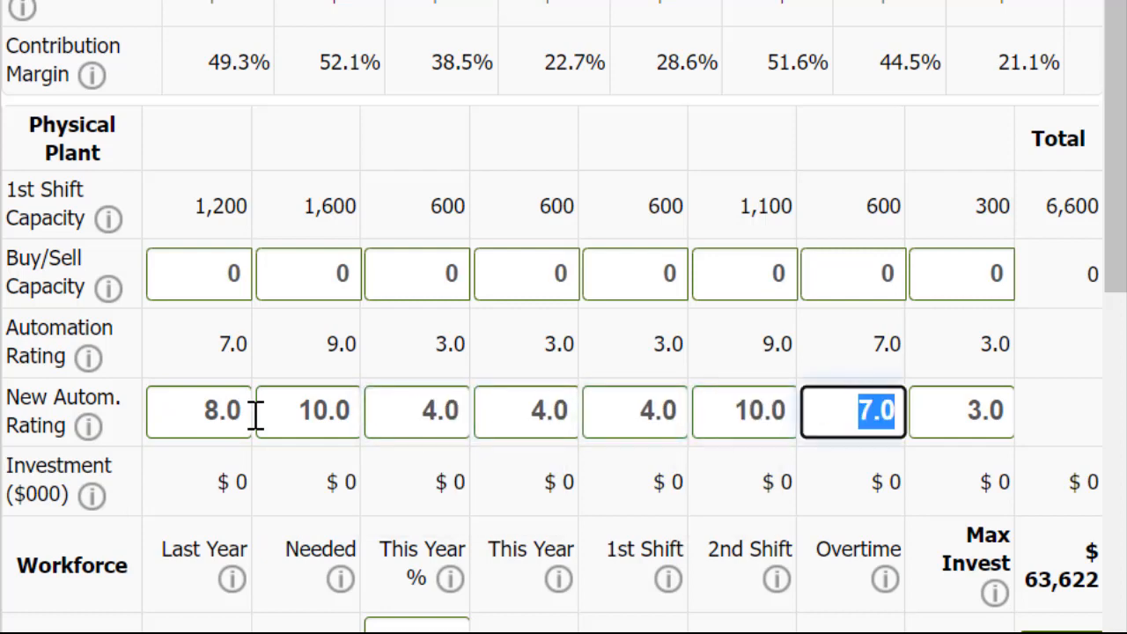
{"action": "type", "text": "8"}
{"action": "key", "text": "Tab"}
{"action": "type", "text": "4"}
{"action": "key", "text": "Tab"}
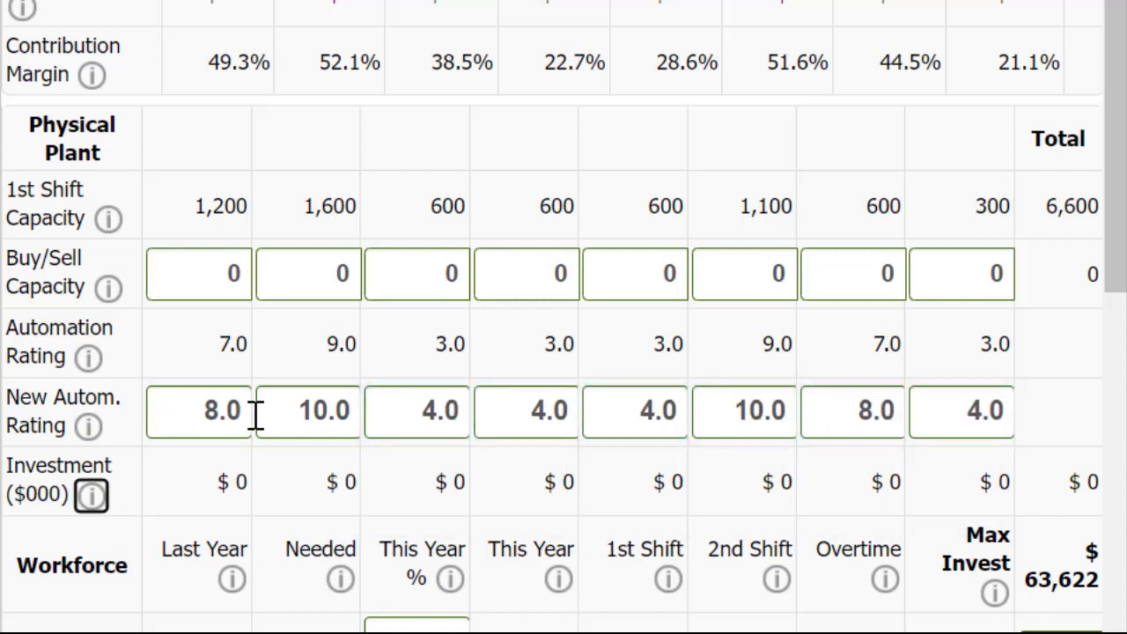
Set the buy/sell capacity to 300 for Acre and 100 for both Aft and Agape, leaving Adam at 0
{"action": "scroll", "coordinate": [227, 255], "scroll_direction": "up", "scroll_amount": 5}
{"action": "scroll", "coordinate": [551, 317], "scroll_direction": "up", "scroll_amount": 2}
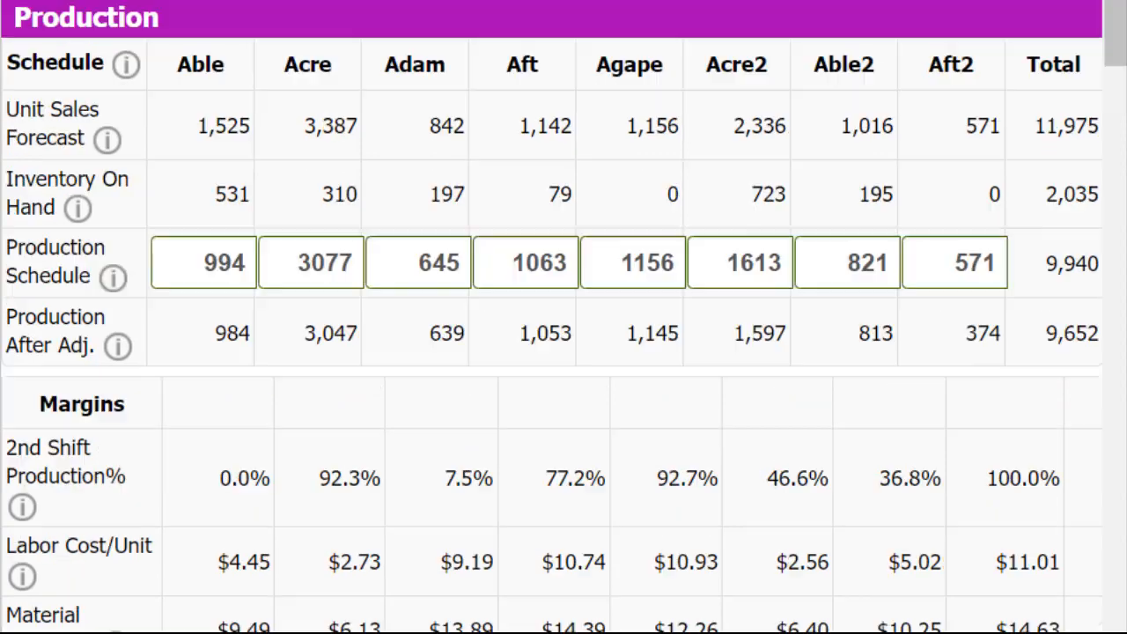
{"action": "scroll", "coordinate": [431, 227], "scroll_direction": "down", "scroll_amount": 4}
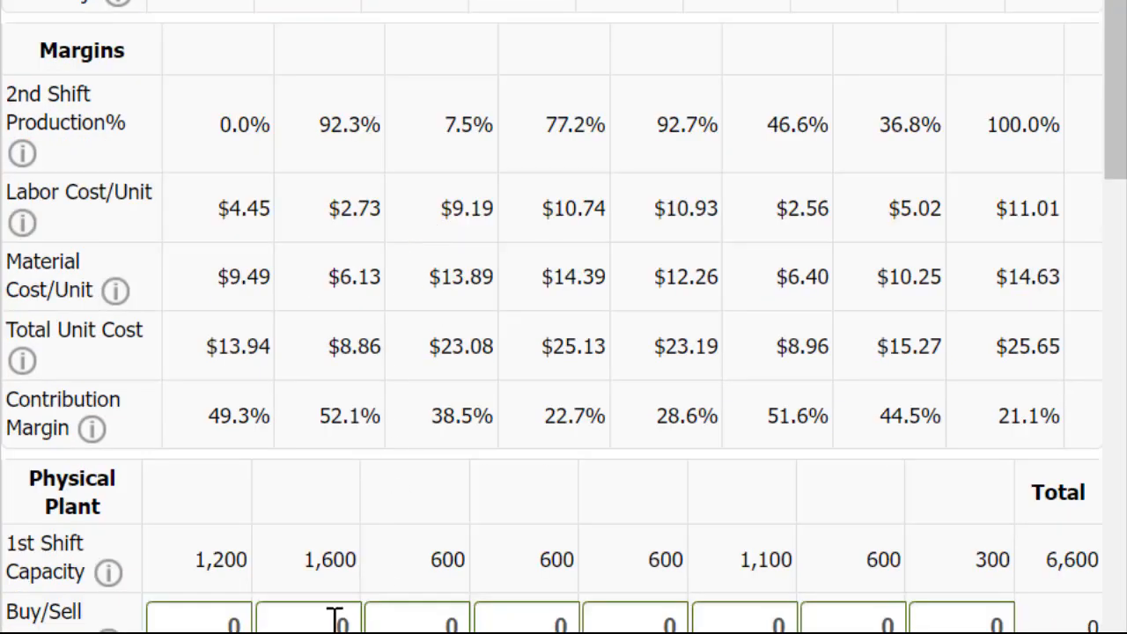
{"action": "left_click", "coordinate": [302, 620]}
{"action": "double_click", "coordinate": [302, 621]}
{"action": "type", "text": "300"}
{"action": "key", "text": "Tab"}
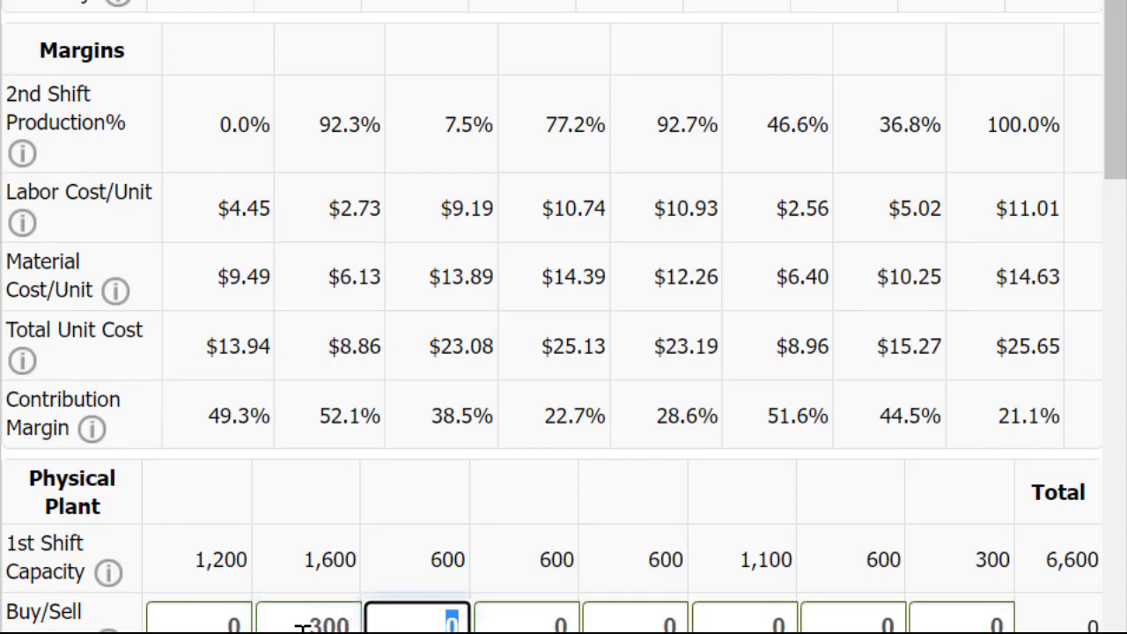
{"action": "key", "text": "Tab"}
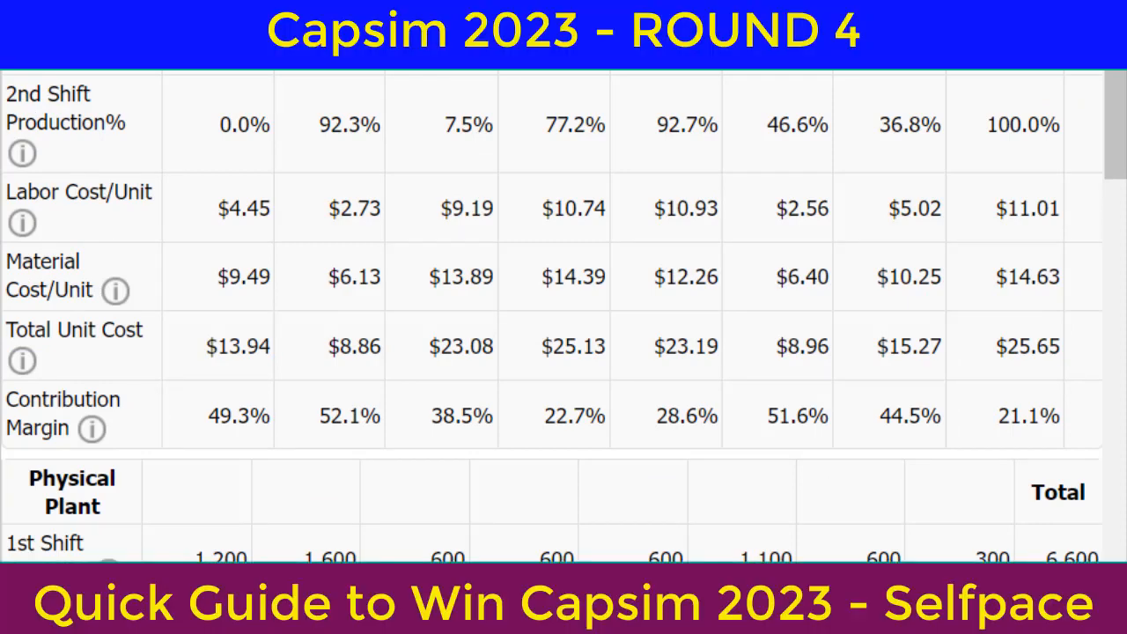
{"action": "type", "text": "100100"}
{"action": "key", "text": "Tab"}
Set the buy/sell capacity to 300 for Acre2, 100 for Able2 and 300 for Aft2
{"action": "type", "text": "300"}
{"action": "key", "text": "Tab"}
{"action": "type", "text": "1"}
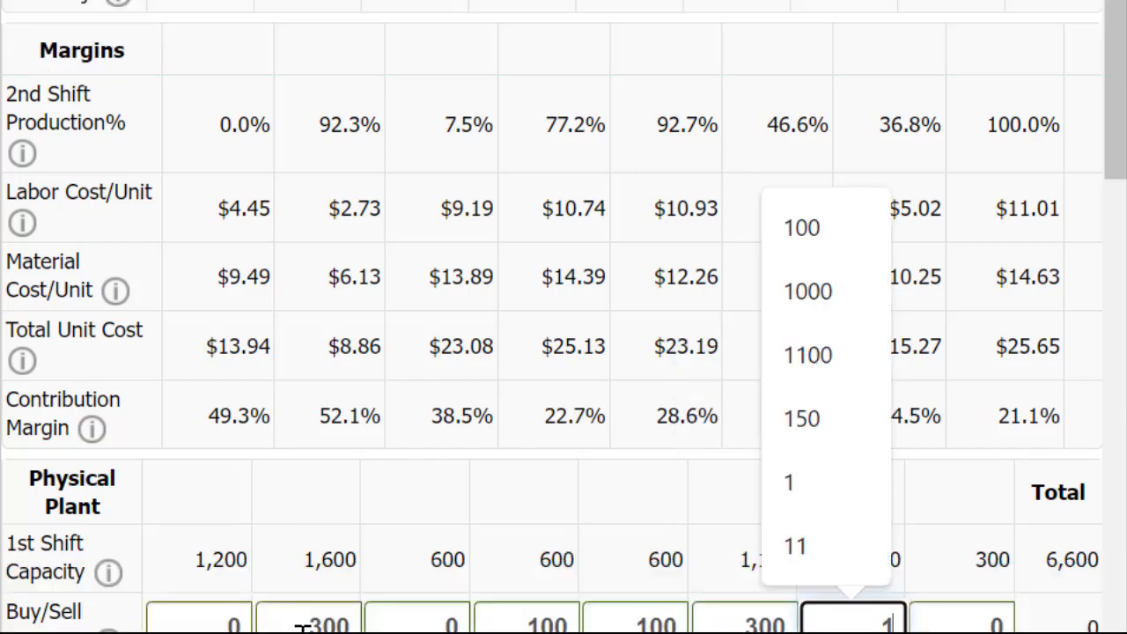
{"action": "type", "text": "00"}
{"action": "key", "text": "Tab"}
{"action": "type", "text": "300"}
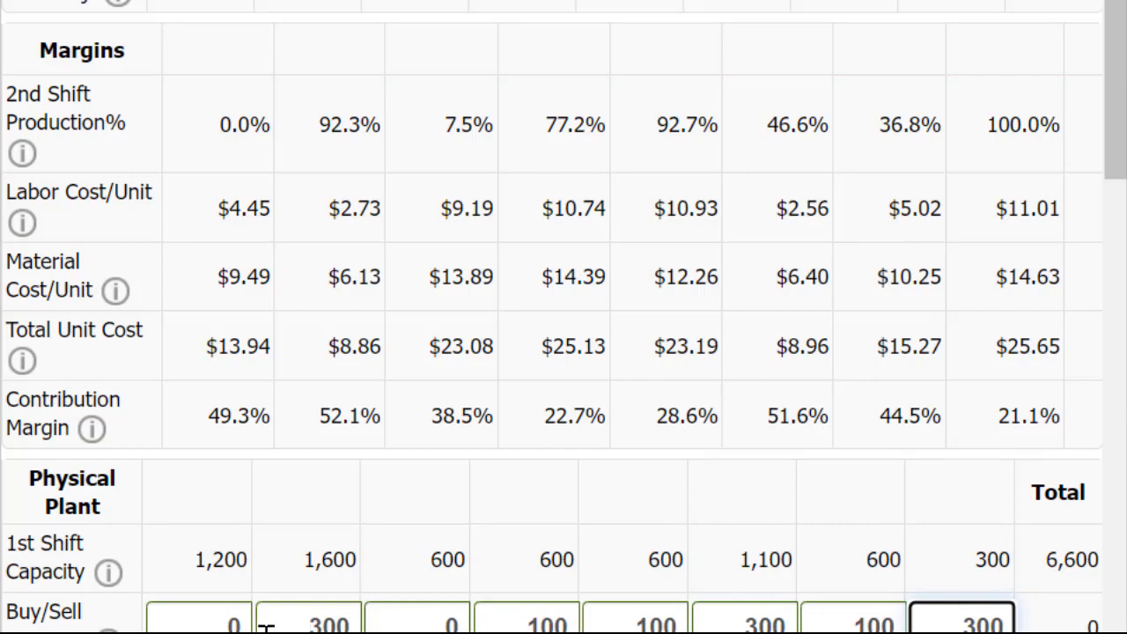
Reduce Acre's buy/sell capacity to 200 and recheck the margins and physical plant figures
{"action": "scroll", "coordinate": [267, 625], "scroll_direction": "up", "scroll_amount": 4}
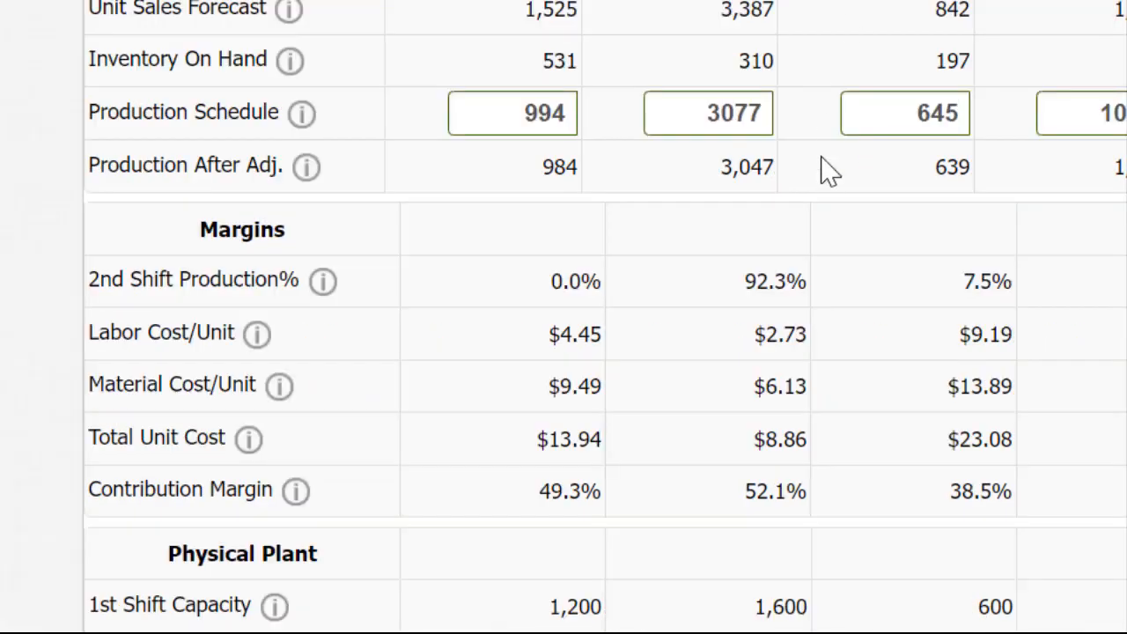
{"action": "scroll", "coordinate": [823, 171], "scroll_direction": "down", "scroll_amount": 2}
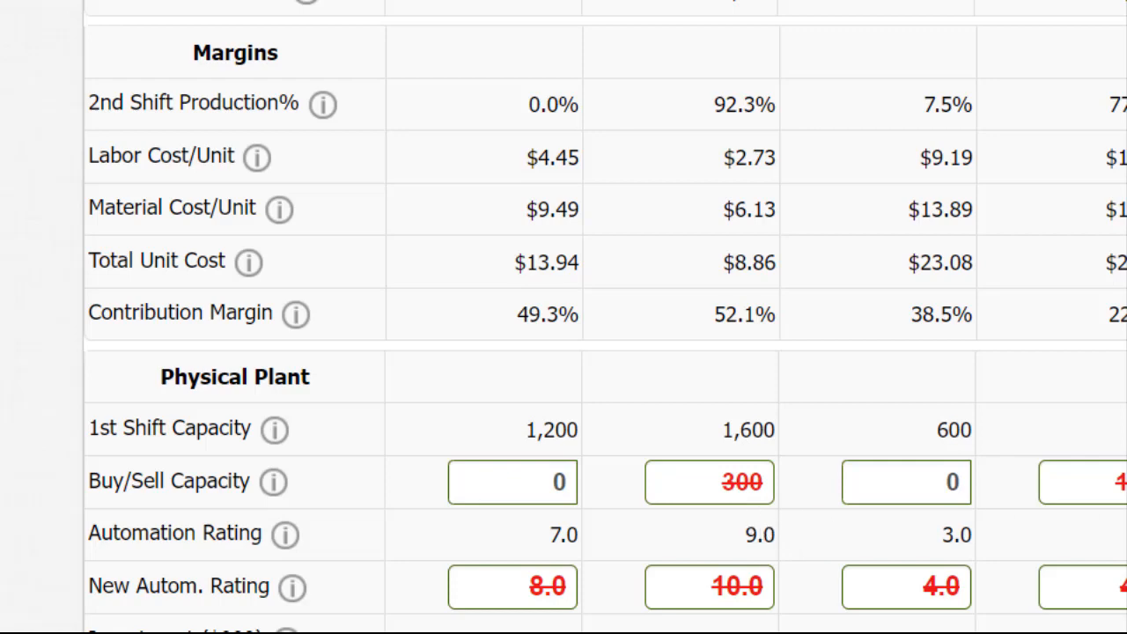
{"action": "scroll", "coordinate": [801, 506], "scroll_direction": "up", "scroll_amount": 2}
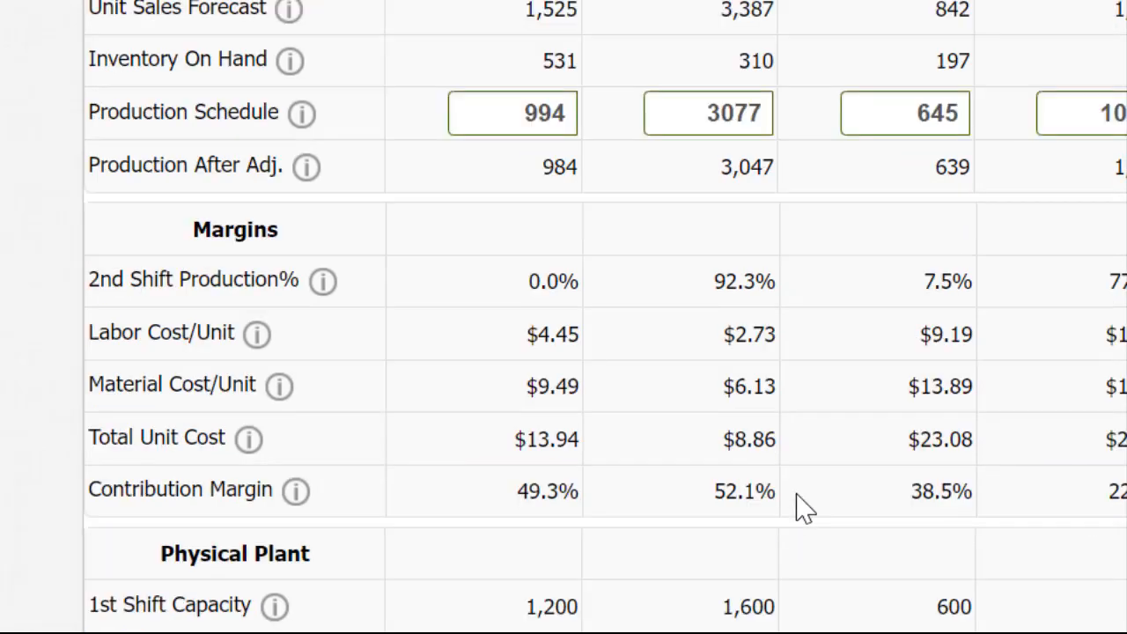
{"action": "scroll", "coordinate": [801, 506], "scroll_direction": "down", "scroll_amount": 2}
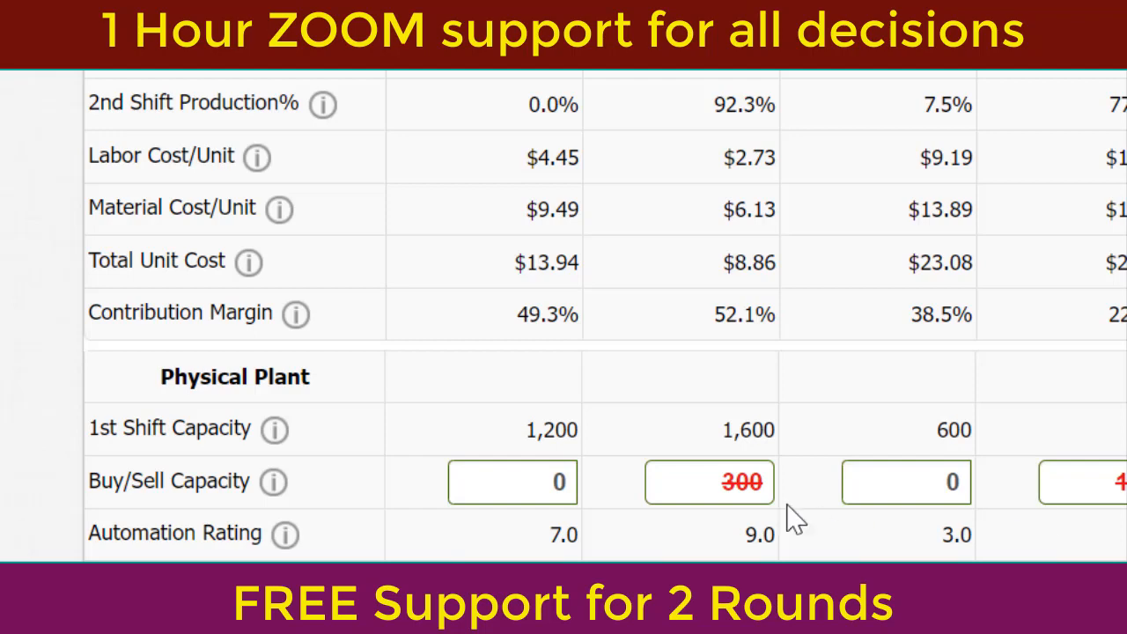
{"action": "double_click", "coordinate": [759, 486]}
{"action": "type", "text": "200"}
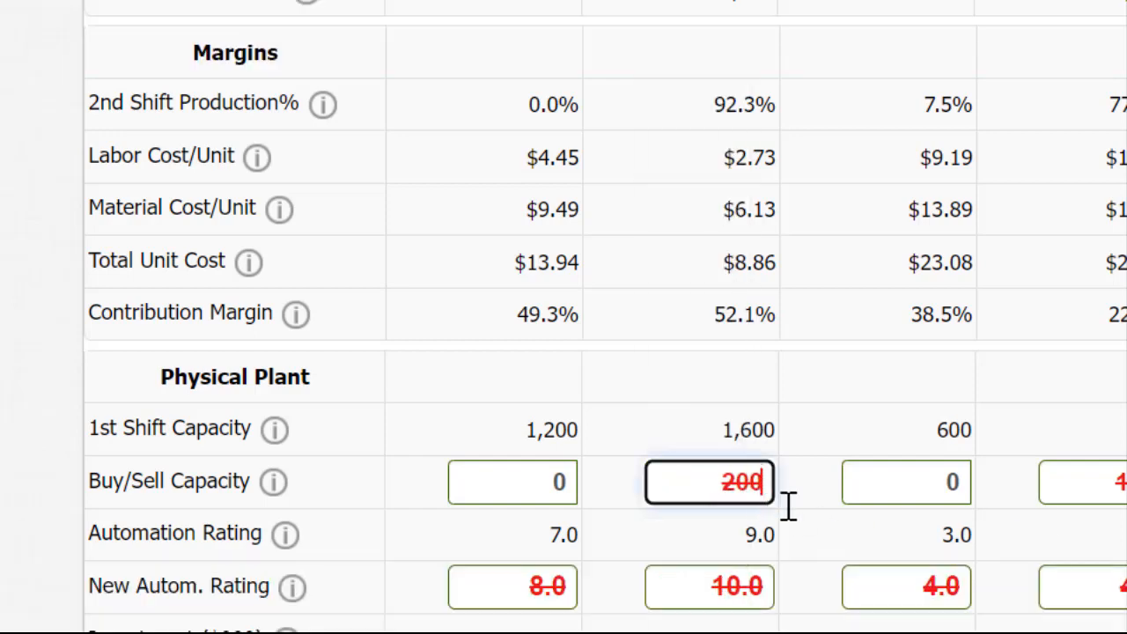
{"action": "scroll", "coordinate": [787, 506], "scroll_direction": "up", "scroll_amount": 2}
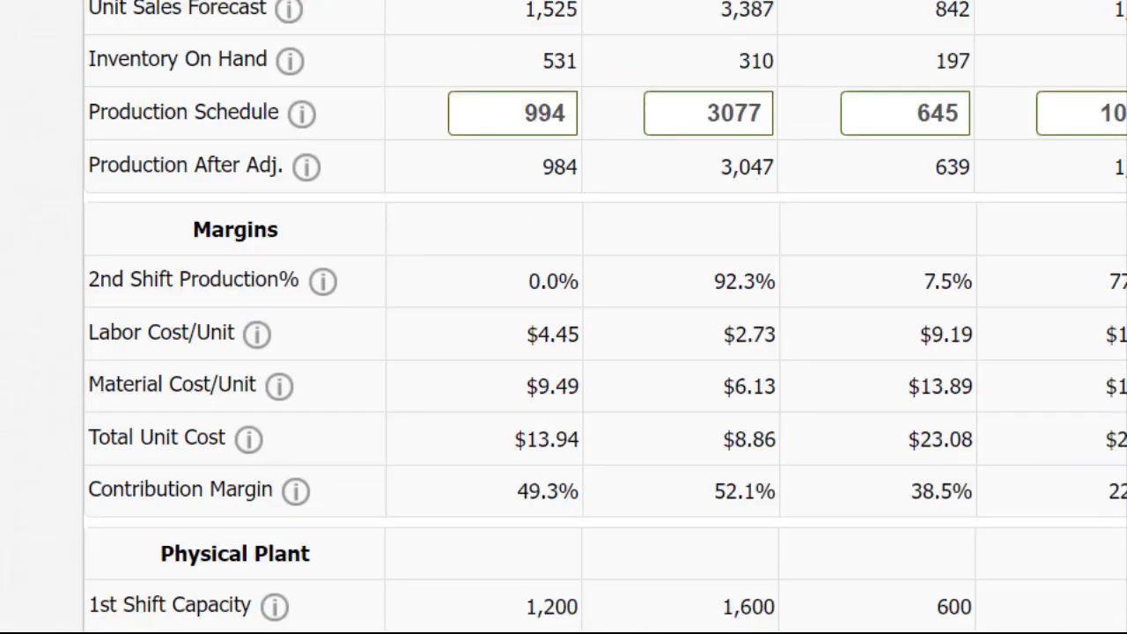
{"action": "scroll", "coordinate": [662, 35], "scroll_direction": "down", "scroll_amount": 4}
{"action": "scroll", "coordinate": [662, 35], "scroll_direction": "up", "scroll_amount": 4}
{"action": "scroll", "coordinate": [651, 56], "scroll_direction": "down", "scroll_amount": 6}
Open the staffing decisions and set this year's recruiting spend to $5000 and training hours to 80
{"action": "scroll", "coordinate": [651, 63], "scroll_direction": "up", "scroll_amount": 4}
{"action": "scroll", "coordinate": [650, 50], "scroll_direction": "up", "scroll_amount": 2}
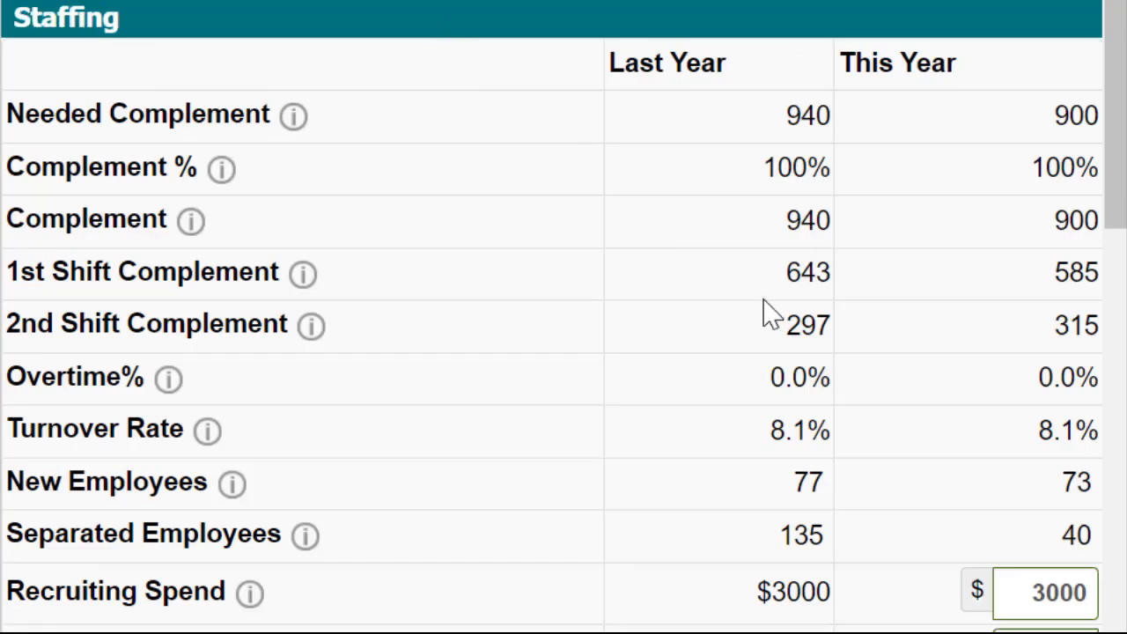
{"action": "scroll", "coordinate": [763, 311], "scroll_direction": "down", "scroll_amount": 2}
{"action": "double_click", "coordinate": [1023, 420]}
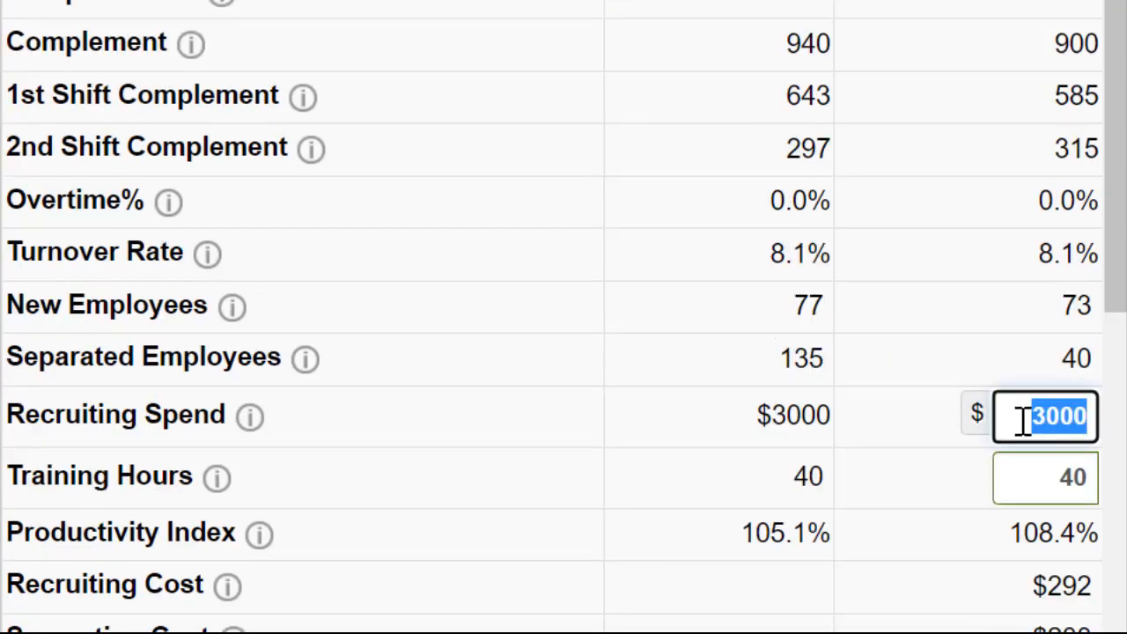
{"action": "type", "text": "5000"}
{"action": "key", "text": "Tab"}
{"action": "key", "text": "Tab"}
{"action": "type", "text": "8"}
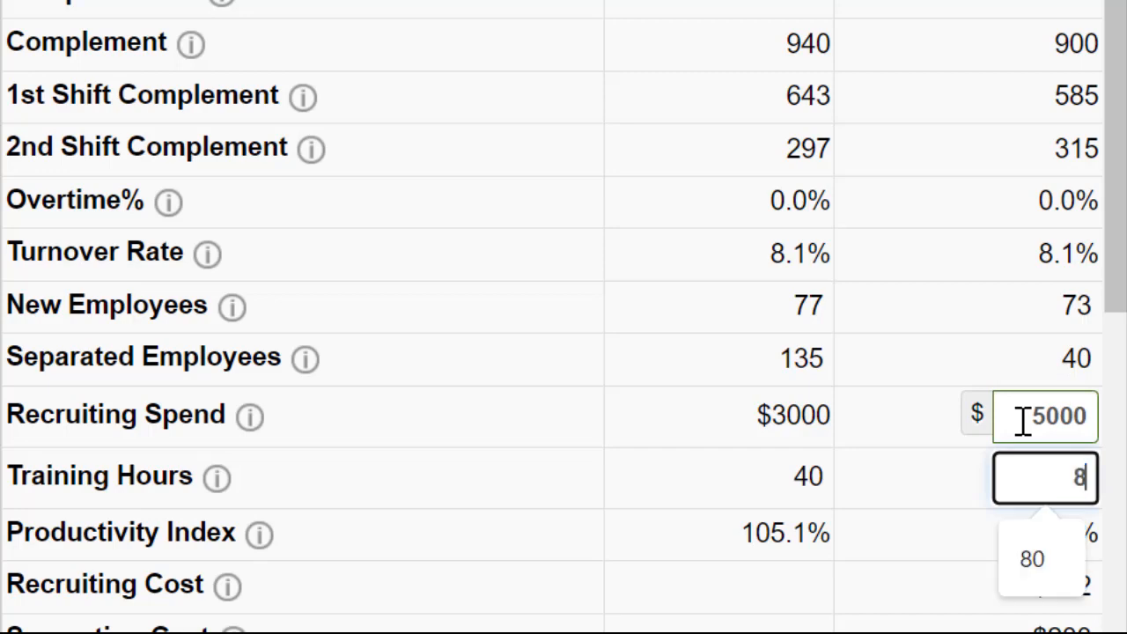
{"action": "type", "text": "0"}
{"action": "scroll", "coordinate": [1096, 378], "scroll_direction": "up", "scroll_amount": 2}
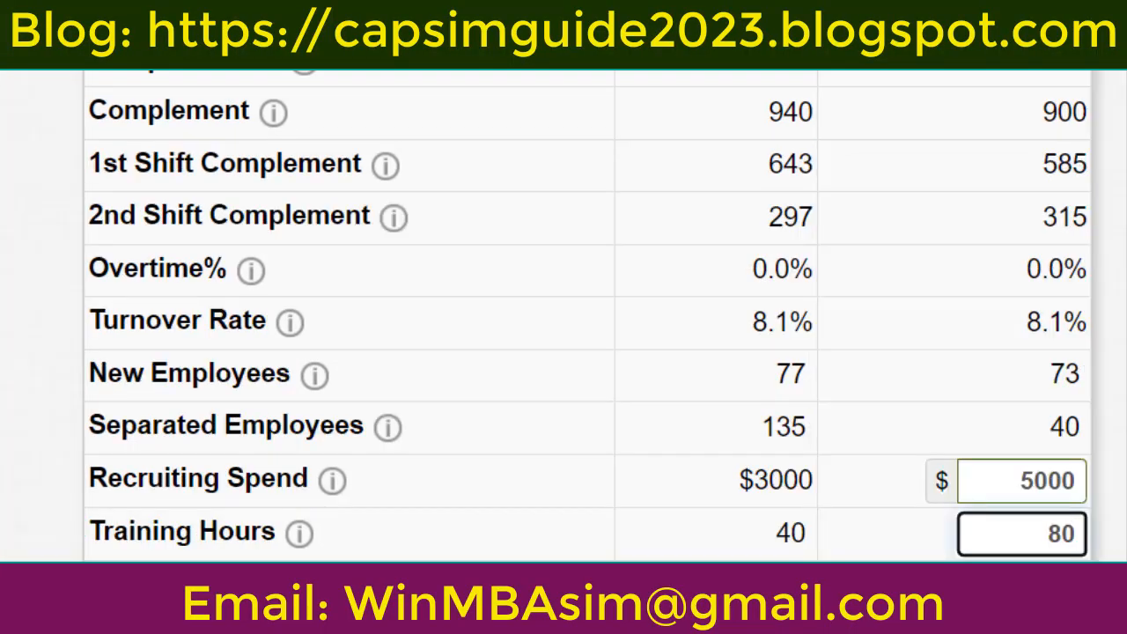
Open the labor negotiations decisions
{"action": "left_click", "coordinate": [898, 53]}
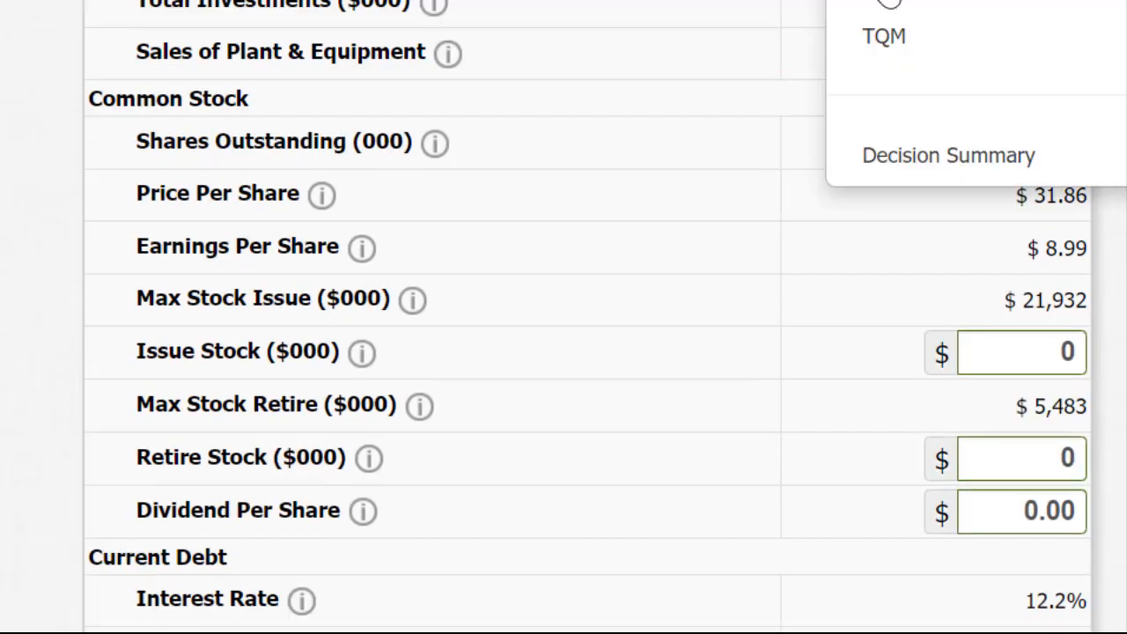
{"action": "left_click", "coordinate": [882, 0]}
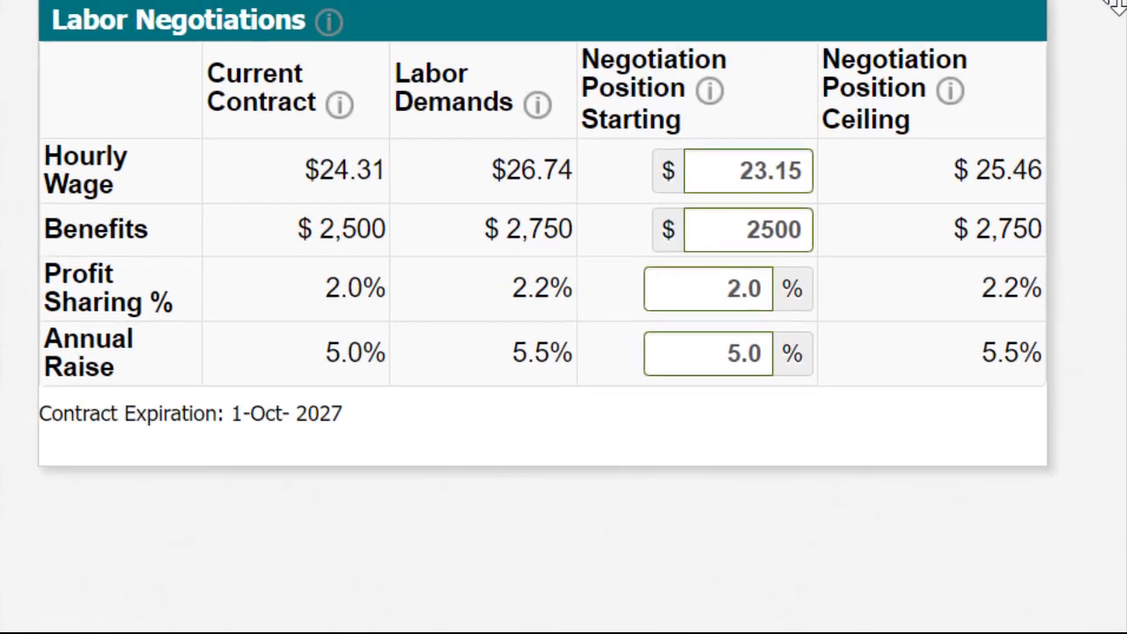
Try a starting negotiation position of $27.00 hourly wage and $2800 benefits
{"action": "left_click", "coordinate": [746, 169]}
{"action": "type", "text": "2"}
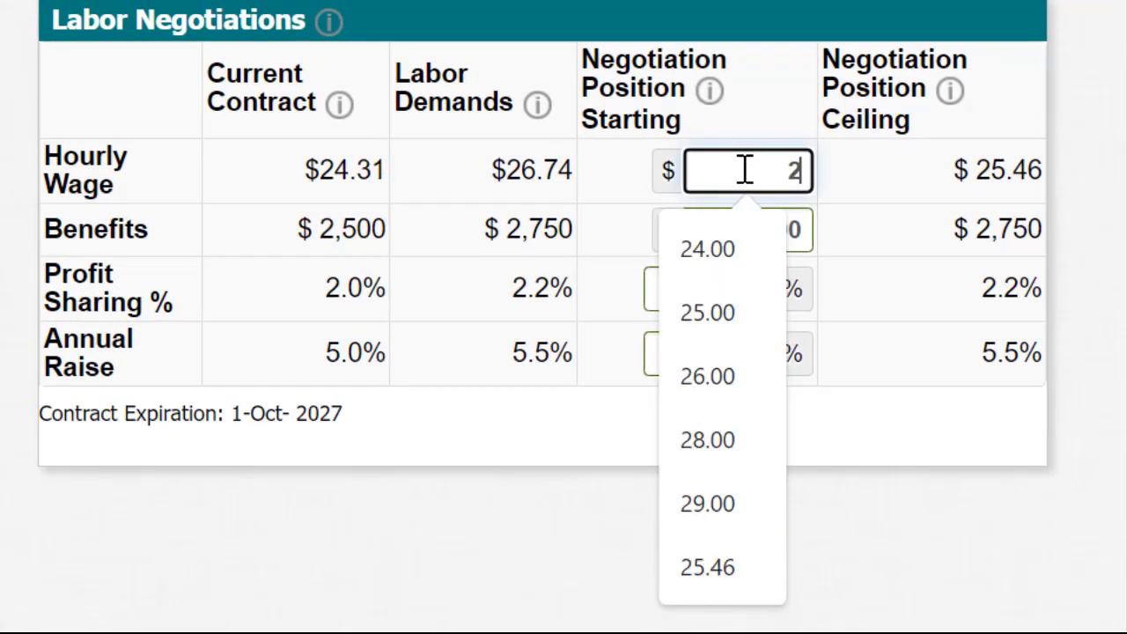
{"action": "type", "text": "7"}
{"action": "left_click", "coordinate": [715, 234]}
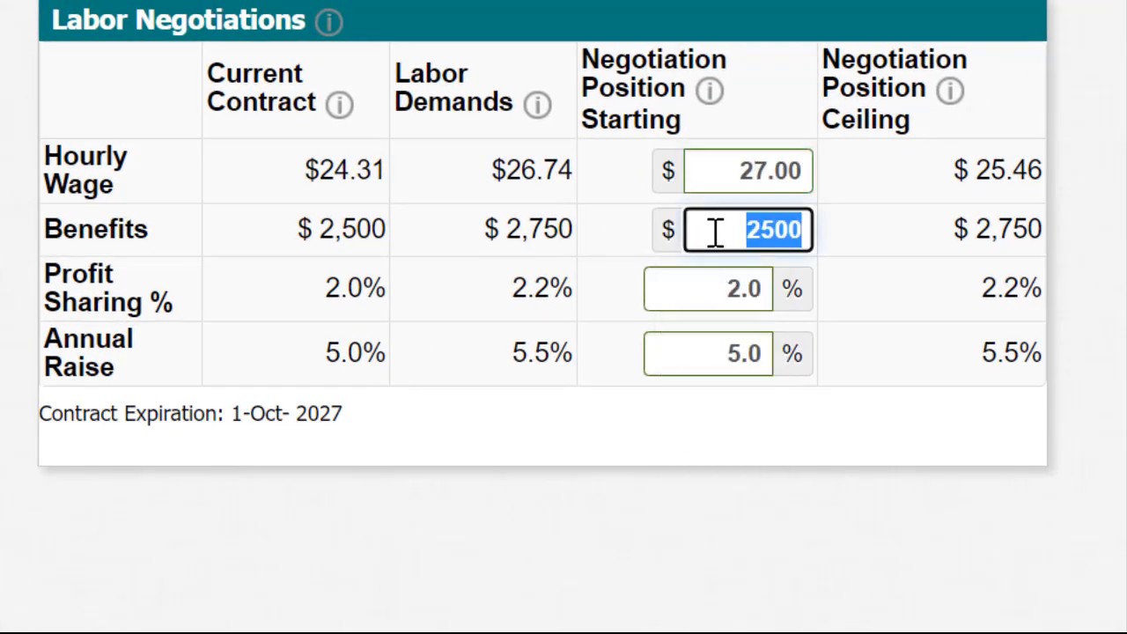
{"action": "type", "text": "2800"}
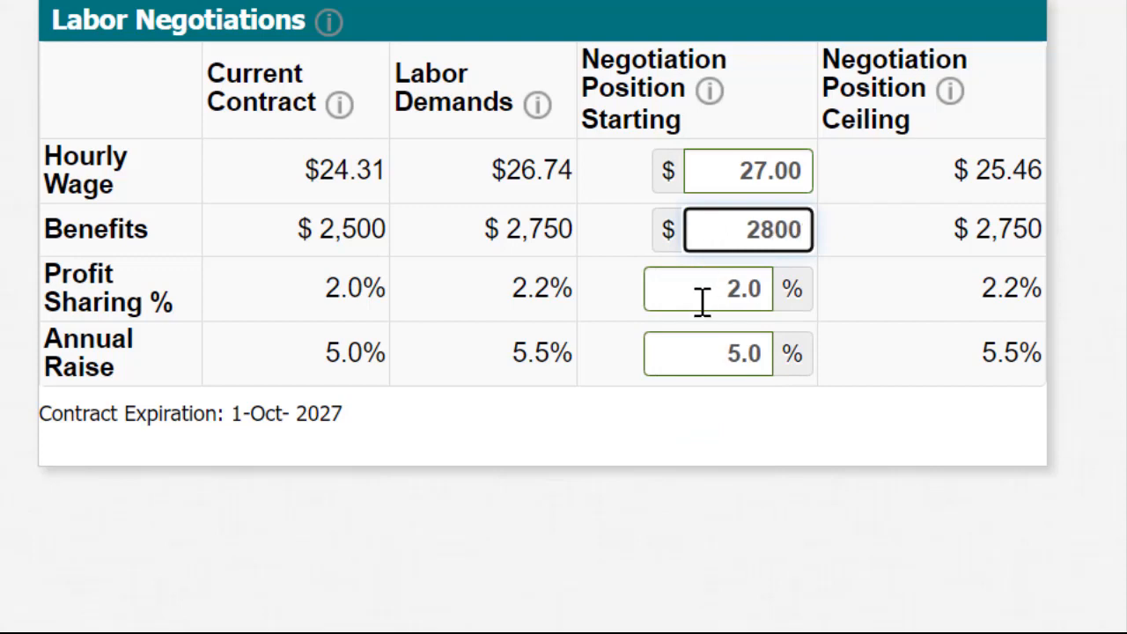
{"action": "left_click", "coordinate": [702, 300]}
Set the starting negotiation position to $26.00 for hourly wage and $2700 for benefits
{"action": "left_click", "coordinate": [709, 168]}
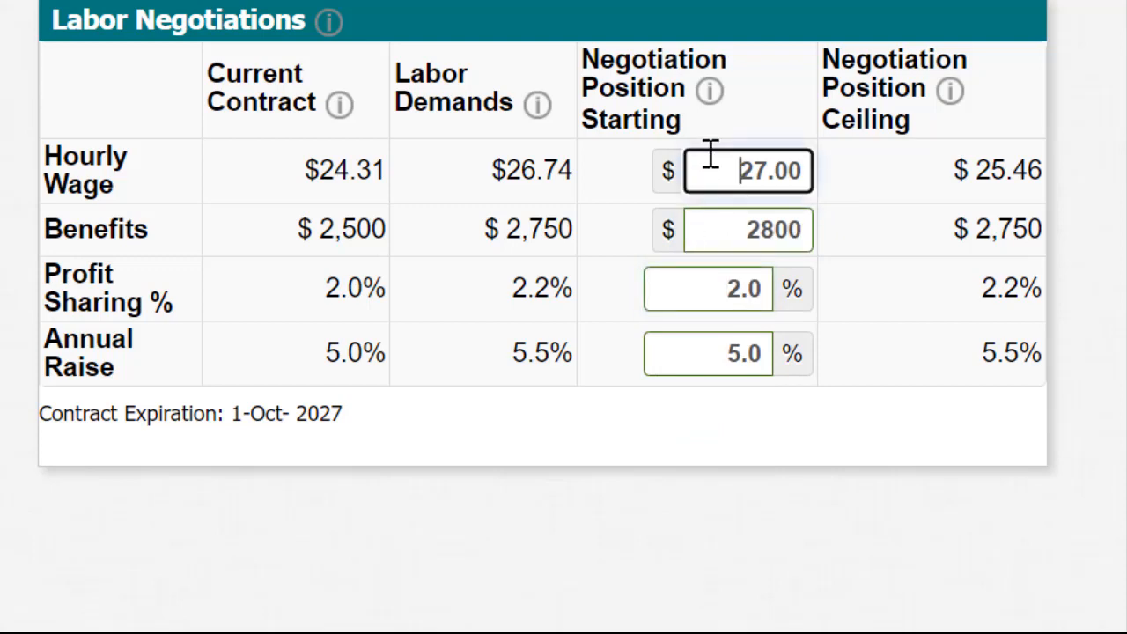
{"action": "type", "text": "26"}
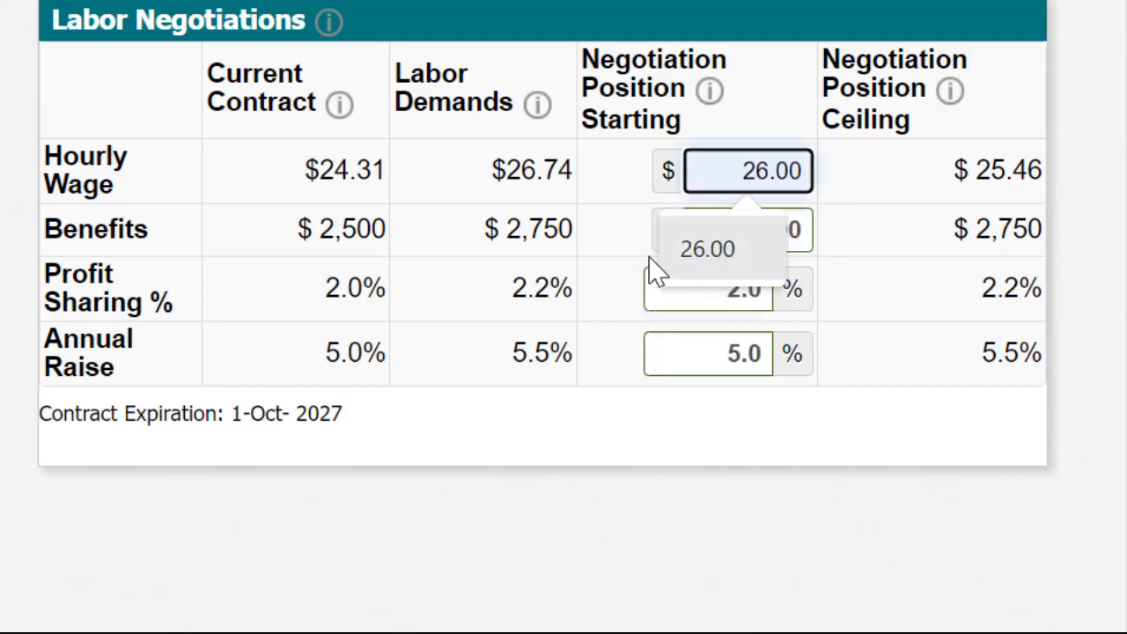
{"action": "left_click", "coordinate": [679, 227]}
{"action": "type", "text": "2700"}
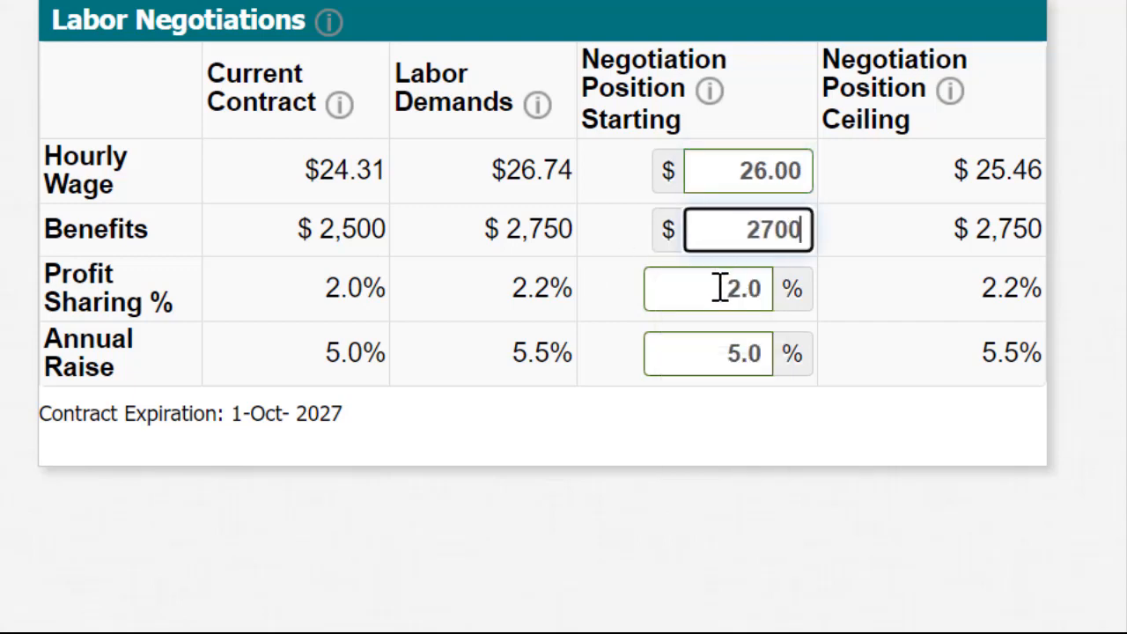
Set the starting negotiation position to 2.2% for profit sharing and 5.5% for the annual raise
{"action": "left_click", "coordinate": [692, 298]}
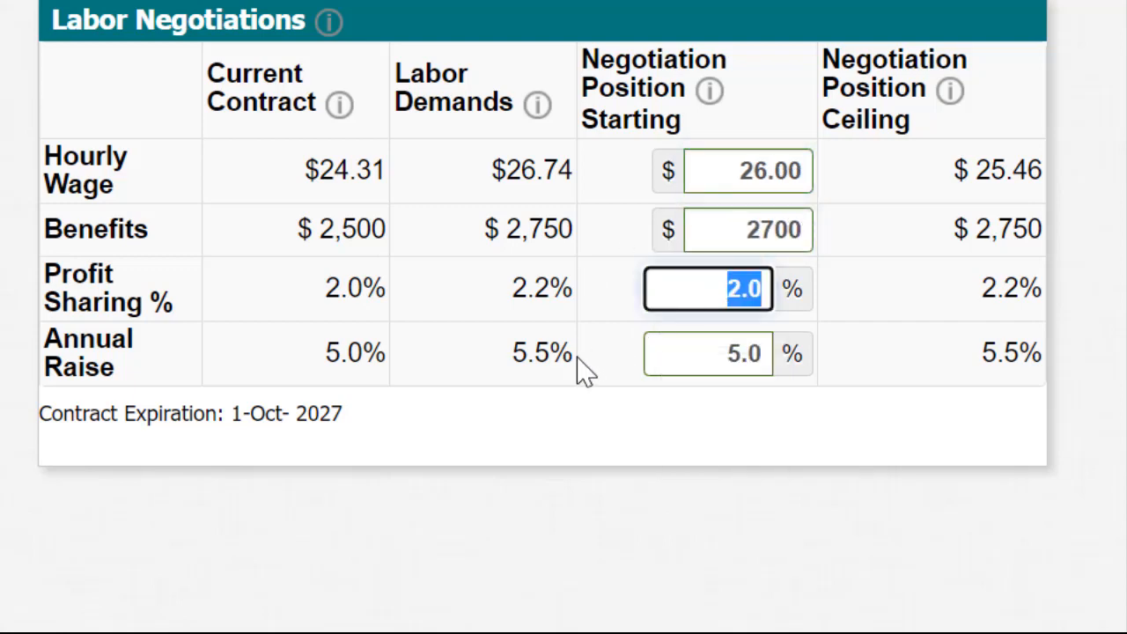
{"action": "type", "text": "2.2"}
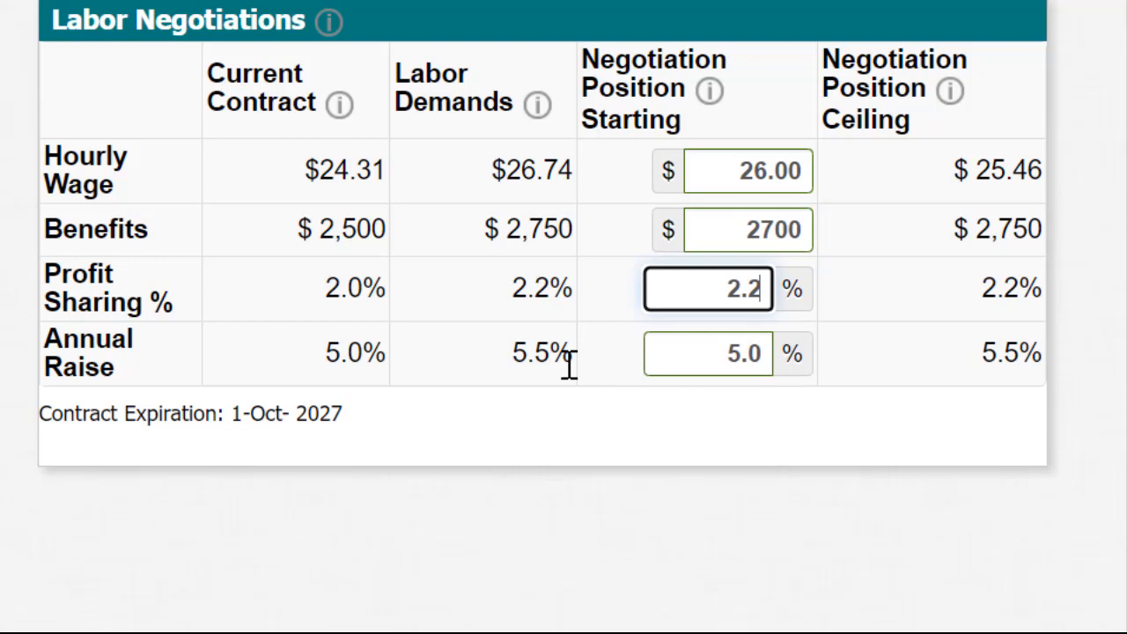
{"action": "left_click", "coordinate": [674, 352]}
{"action": "type", "text": "5."}
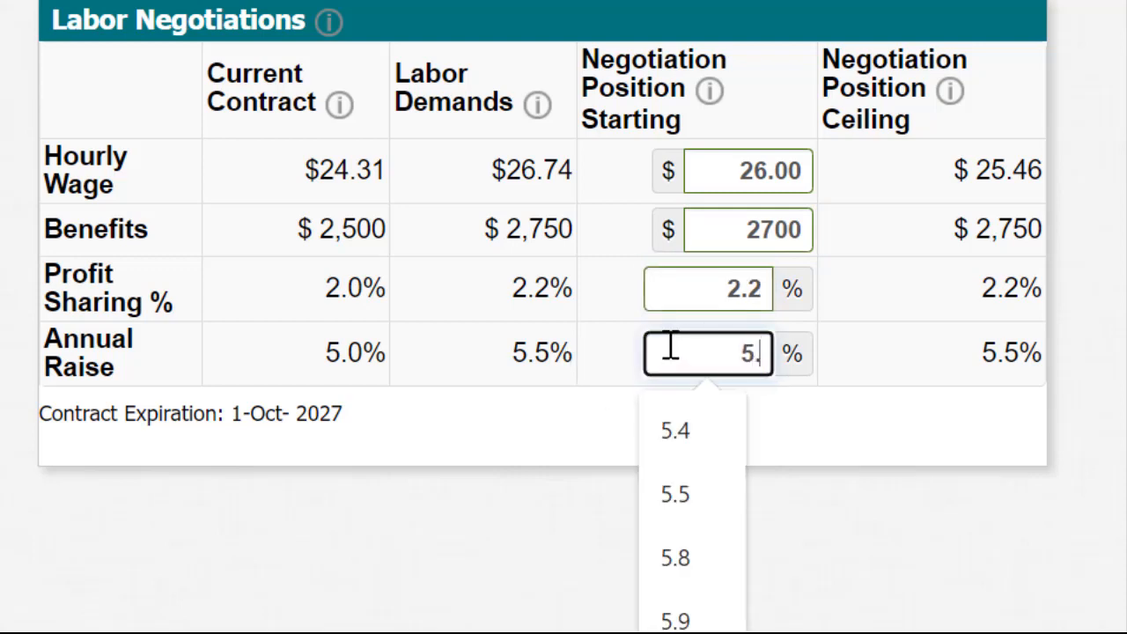
{"action": "type", "text": "5"}
{"action": "left_click", "coordinate": [438, 486]}
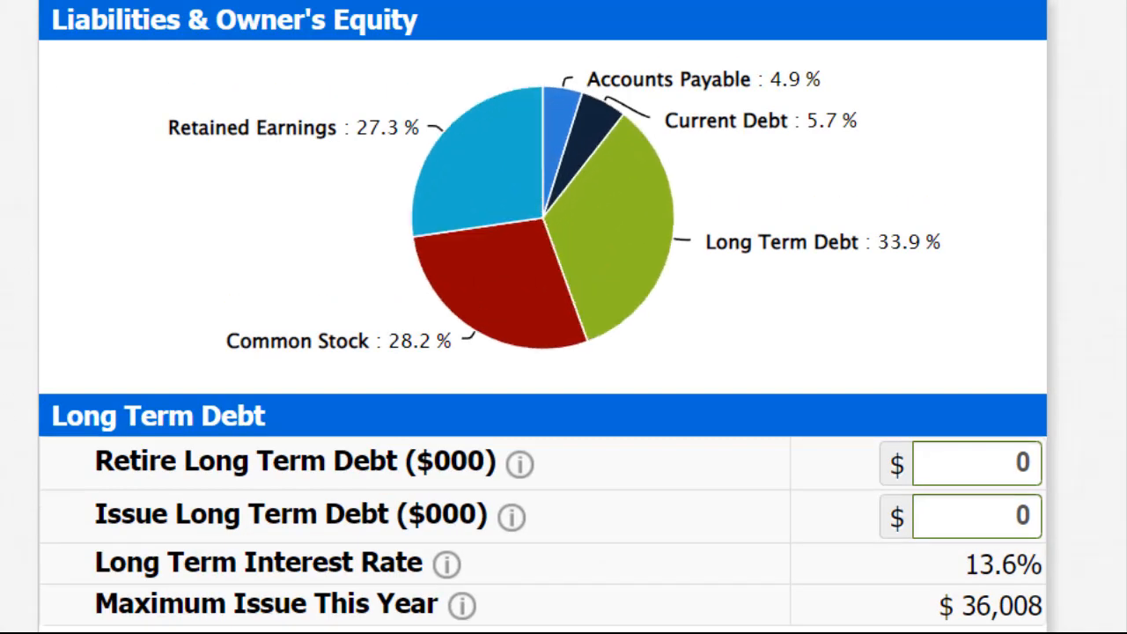
Set the long term debt issue to 36000 ($000)
{"action": "scroll", "coordinate": [542, 317], "scroll_direction": "down", "scroll_amount": 4}
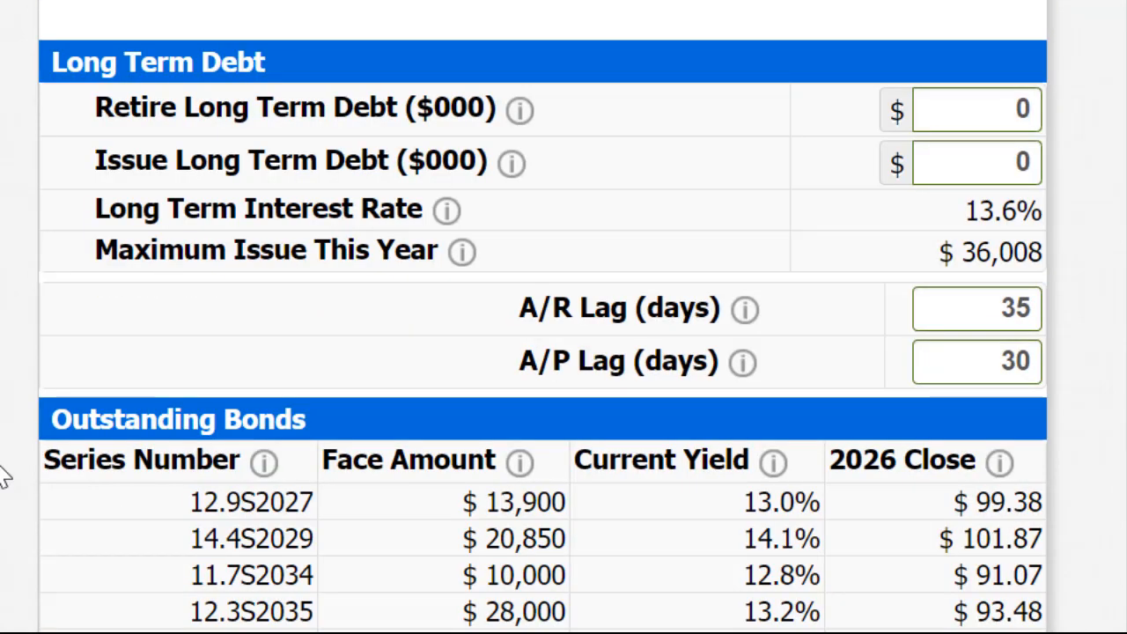
{"action": "left_click", "coordinate": [1024, 163]}
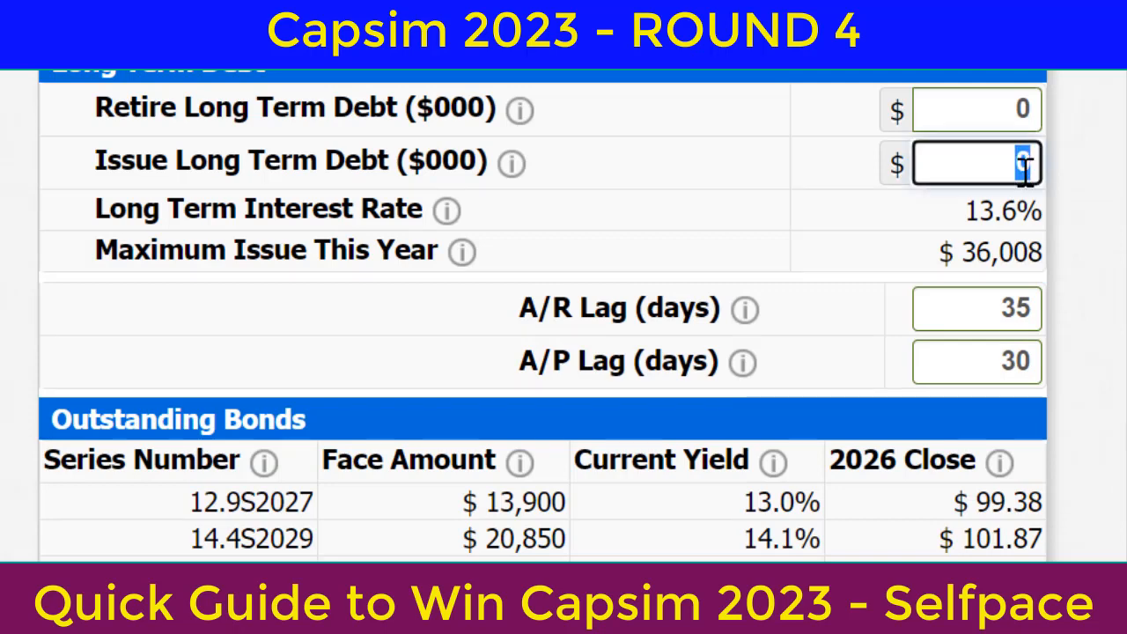
{"action": "type", "text": "2"}
{"action": "key", "text": "BackSpace"}
{"action": "type", "text": "36000"}
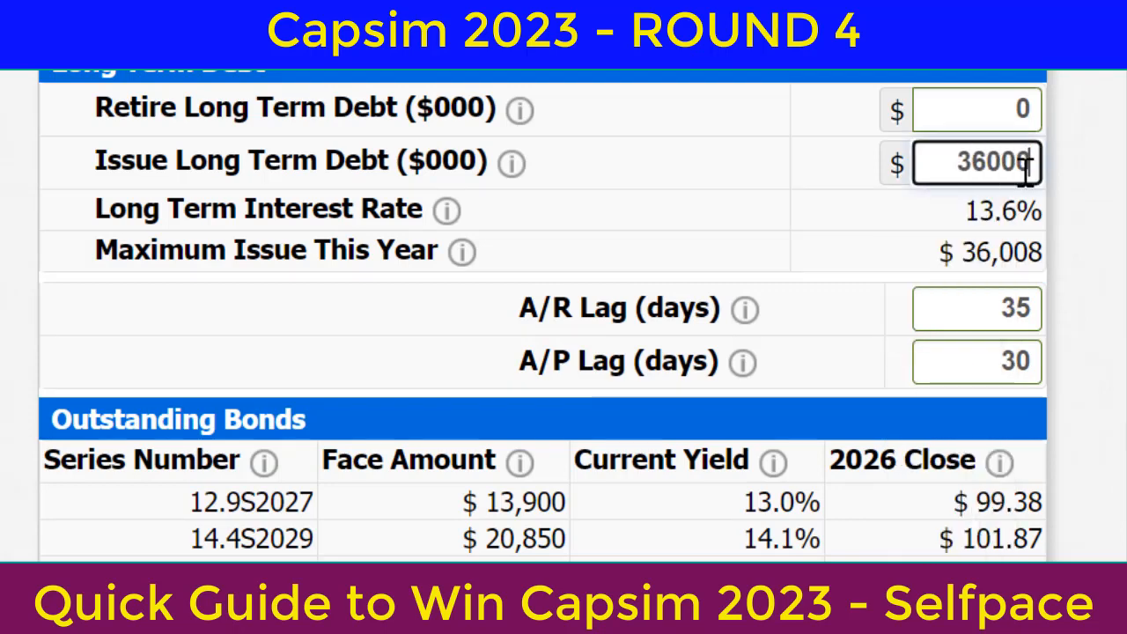
{"action": "scroll", "coordinate": [352, 378], "scroll_direction": "up", "scroll_amount": 4}
Set the A/R lag to 46 days and review the liabilities and owner's equity chart
{"action": "scroll", "coordinate": [214, 320], "scroll_direction": "down", "scroll_amount": 5}
{"action": "left_click_drag", "start_coordinate": [959, 249], "coordinate": [1053, 251]}
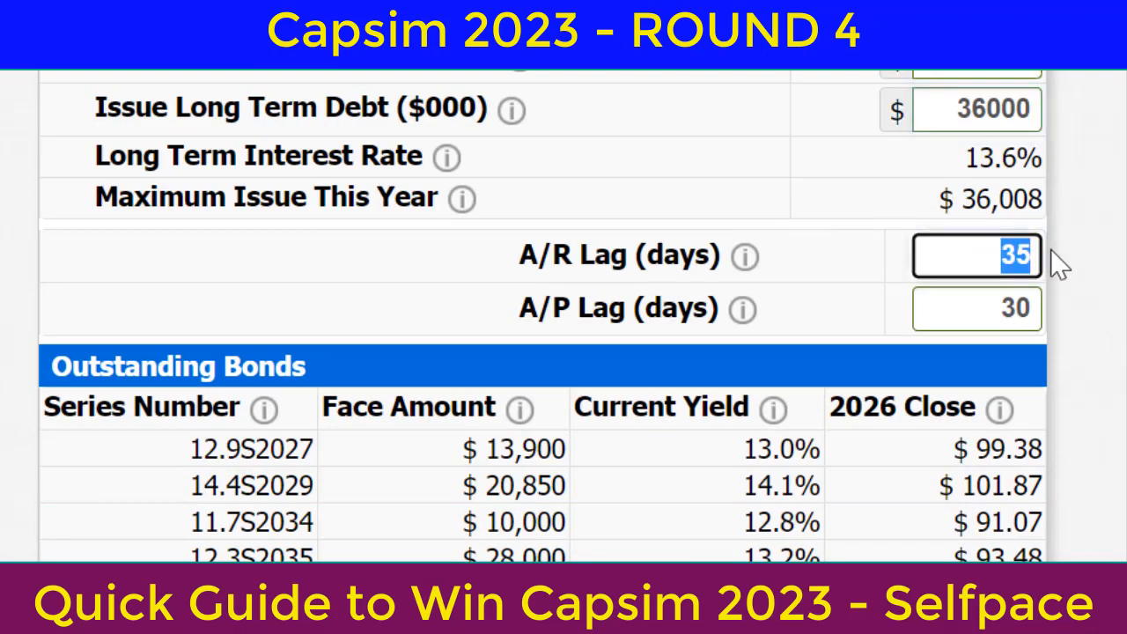
{"action": "type", "text": "46"}
{"action": "scroll", "coordinate": [659, 254], "scroll_direction": "up", "scroll_amount": 5}
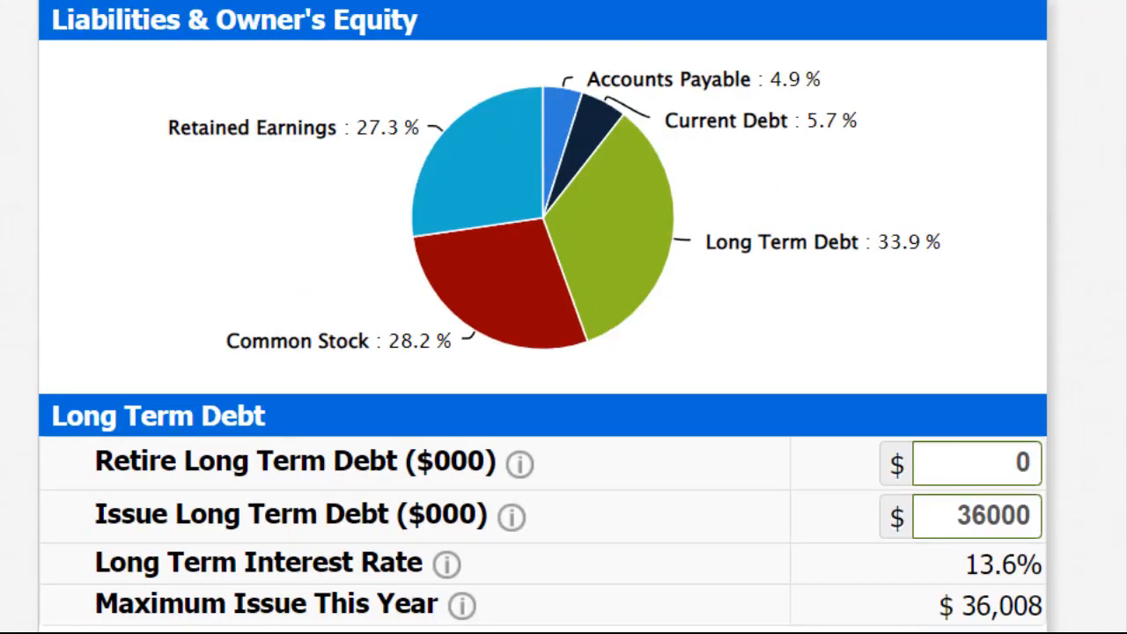
{"action": "scroll", "coordinate": [542, 317], "scroll_direction": "down", "scroll_amount": 4}
{"action": "scroll", "coordinate": [542, 317], "scroll_direction": "up", "scroll_amount": 4}
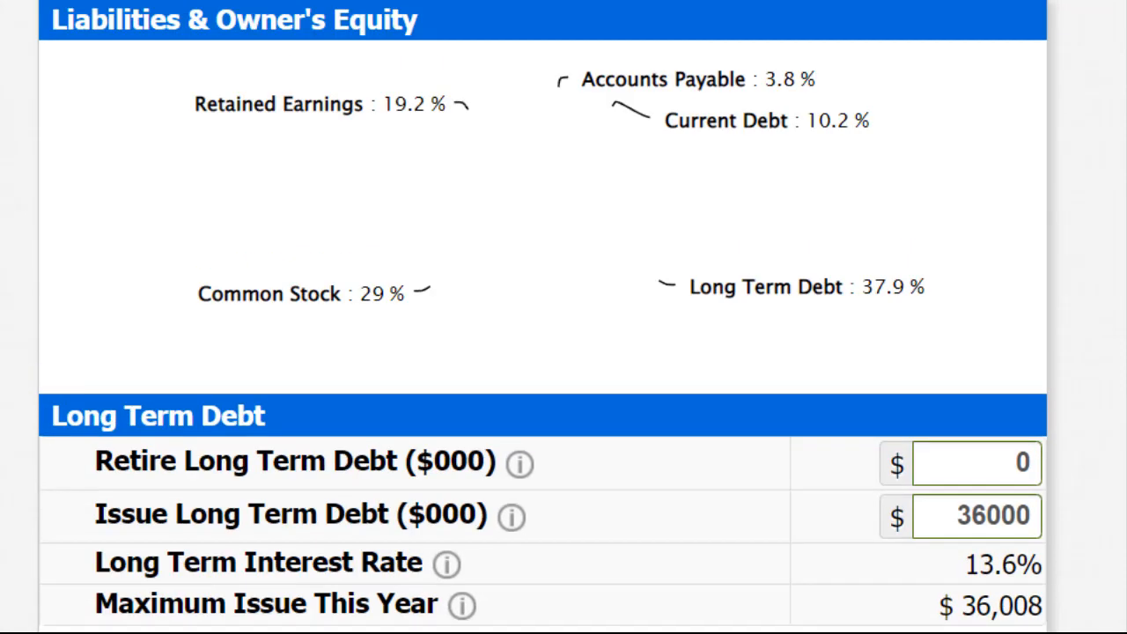
{"action": "scroll", "coordinate": [542, 316], "scroll_direction": "down", "scroll_amount": 4}
{"action": "scroll", "coordinate": [542, 317], "scroll_direction": "up", "scroll_amount": 4}
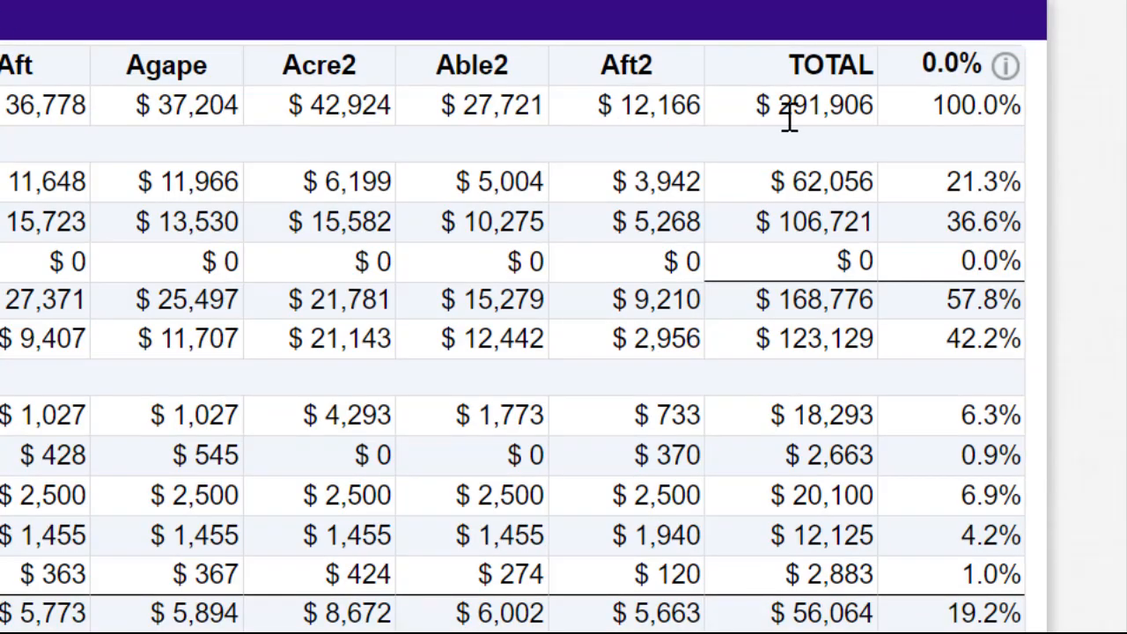
Check the total sales, net margin and net profit in the income statement
{"action": "left_click_drag", "start_coordinate": [768, 105], "coordinate": [1003, 107]}
{"action": "scroll", "coordinate": [857, 252], "scroll_direction": "down", "scroll_amount": 2}
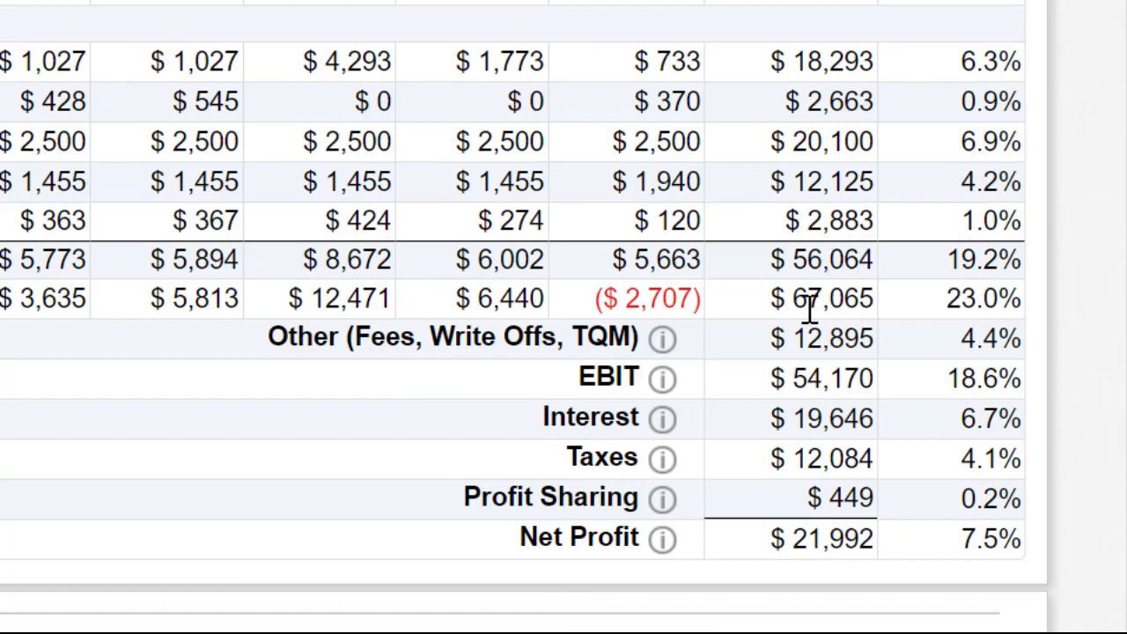
{"action": "left_click_drag", "start_coordinate": [794, 300], "coordinate": [905, 311]}
{"action": "left_click_drag", "start_coordinate": [808, 539], "coordinate": [980, 531]}
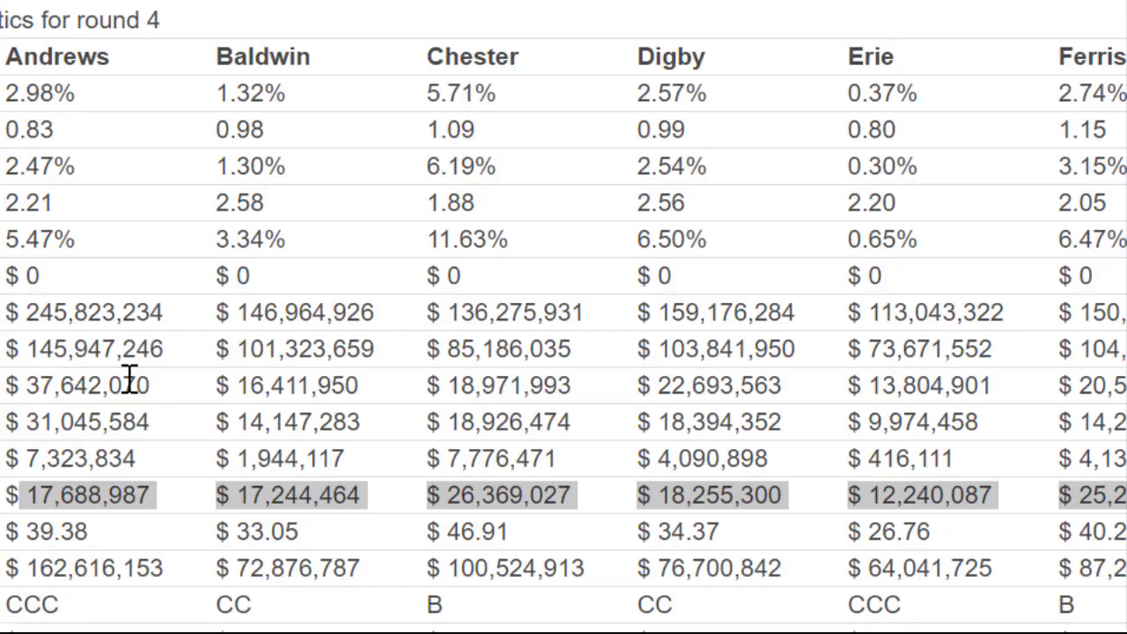
Compare the six companies' sales, profit, cumulative profit and market capitalization in the round 4 statistics
{"action": "left_click_drag", "start_coordinate": [46, 22], "coordinate": [161, 20]}
{"action": "left_click_drag", "start_coordinate": [23, 313], "coordinate": [1122, 313]}
{"action": "left_click_drag", "start_coordinate": [45, 459], "coordinate": [1122, 459]}
{"action": "left_click", "coordinate": [71, 560]}
{"action": "left_click_drag", "start_coordinate": [71, 560], "coordinate": [1122, 560]}
{"action": "left_click_drag", "start_coordinate": [41, 495], "coordinate": [1123, 494]}
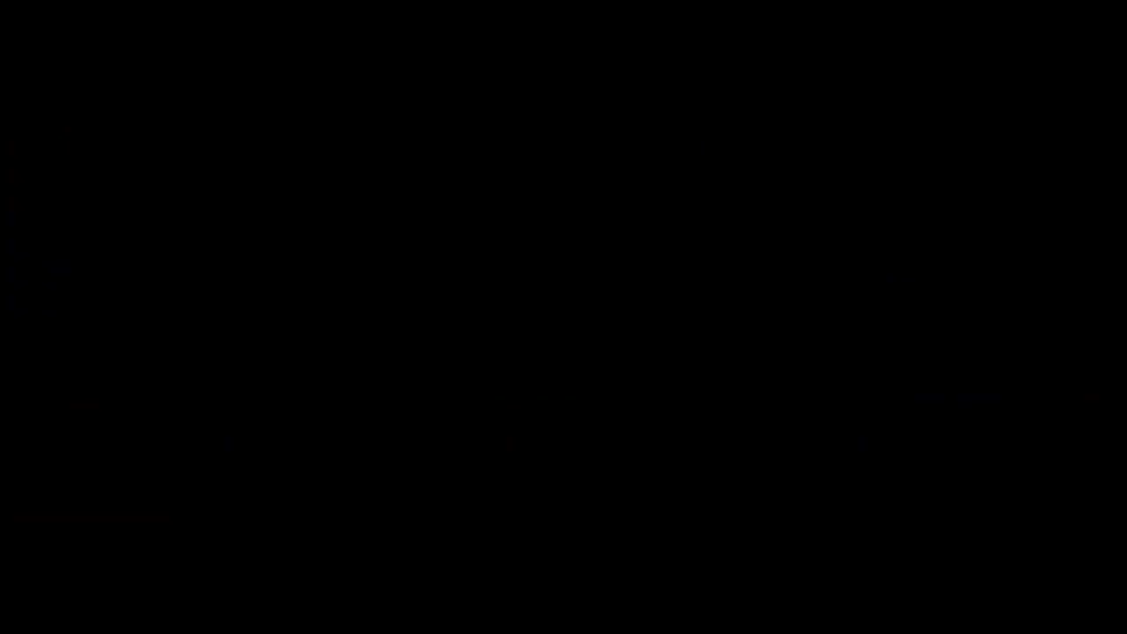